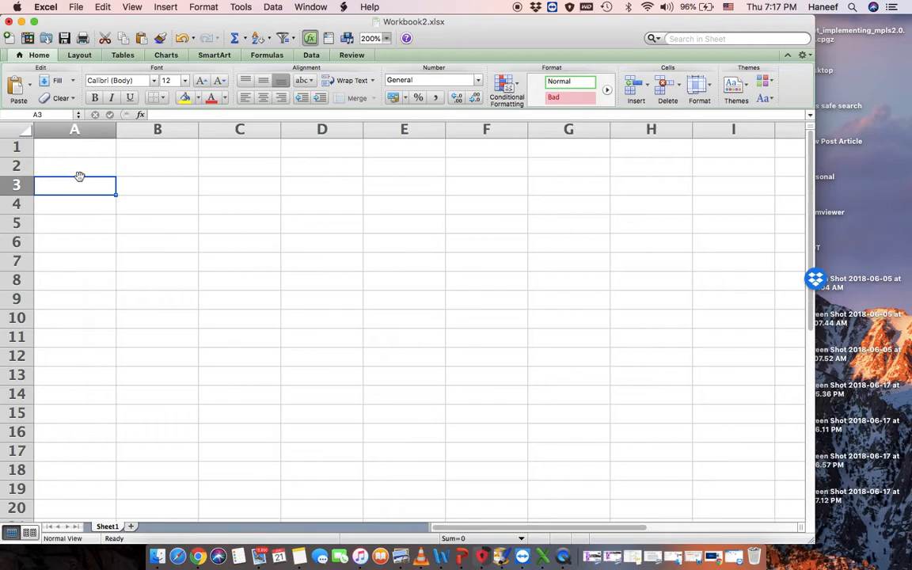
pyautogui.click(78, 164)
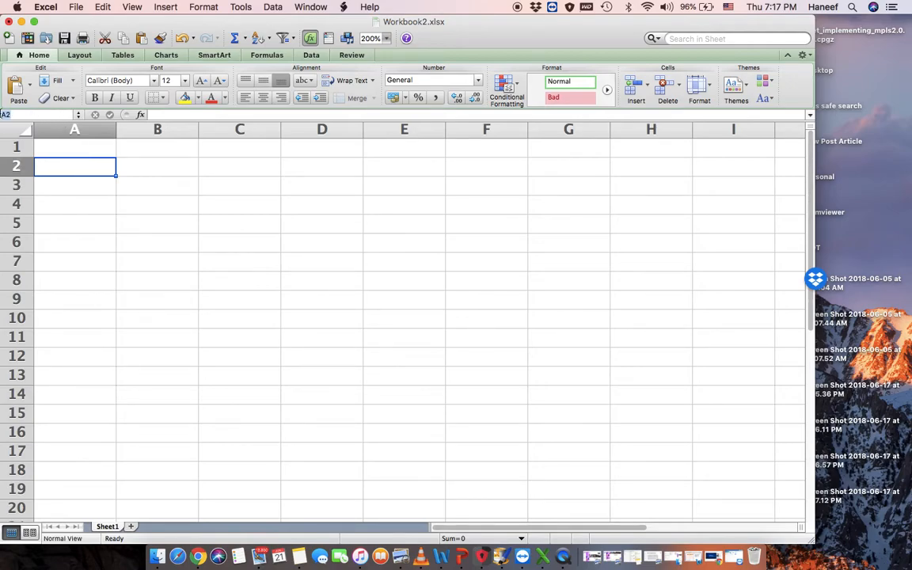
pyautogui.click(75, 190)
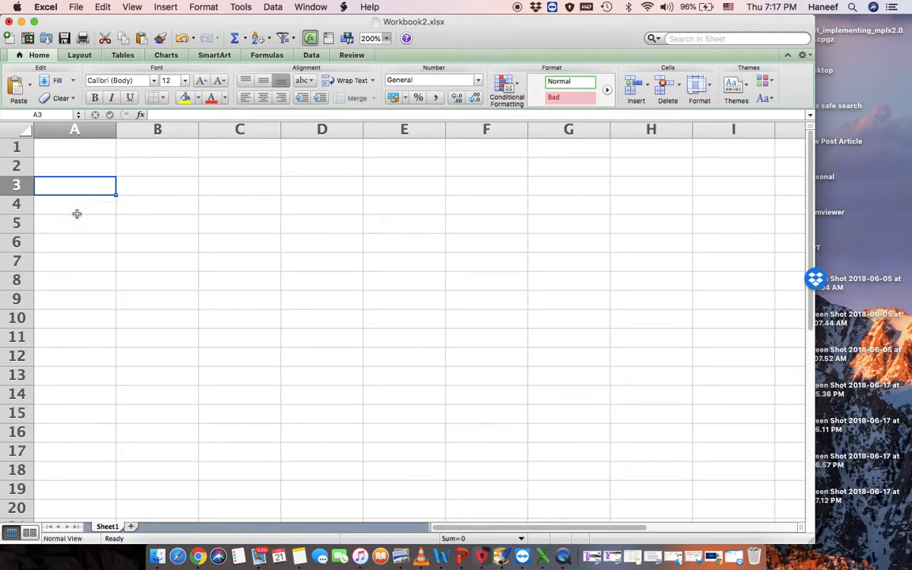
pyautogui.click(75, 209)
pyautogui.click(75, 236)
pyautogui.click(149, 129)
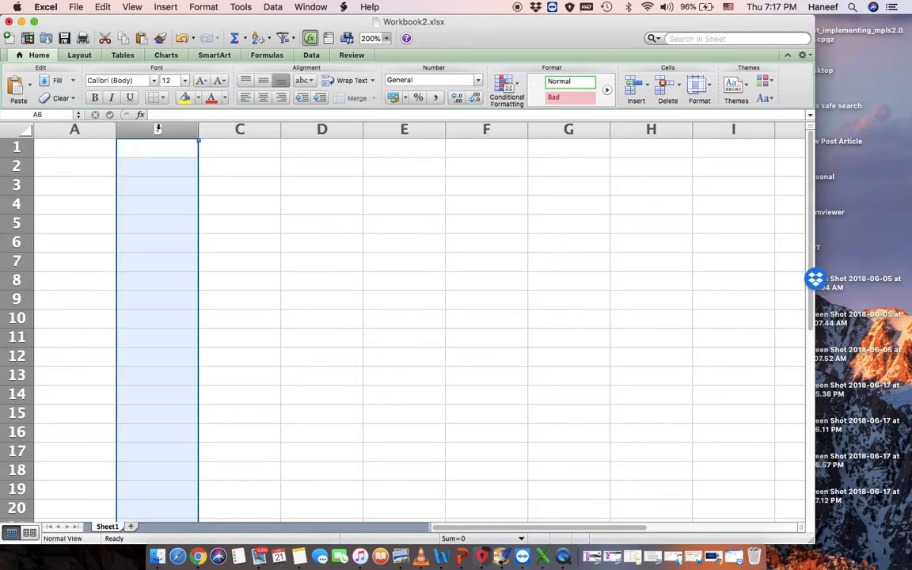
pyautogui.click(147, 149)
pyautogui.click(153, 204)
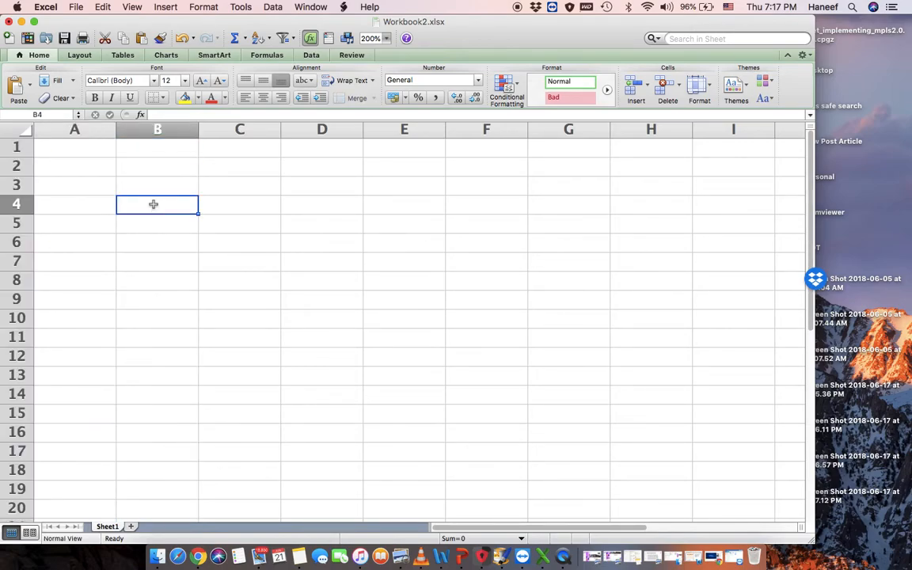
# - Enter the column heading "Serial No." in cell A1
pyautogui.click(101, 147)
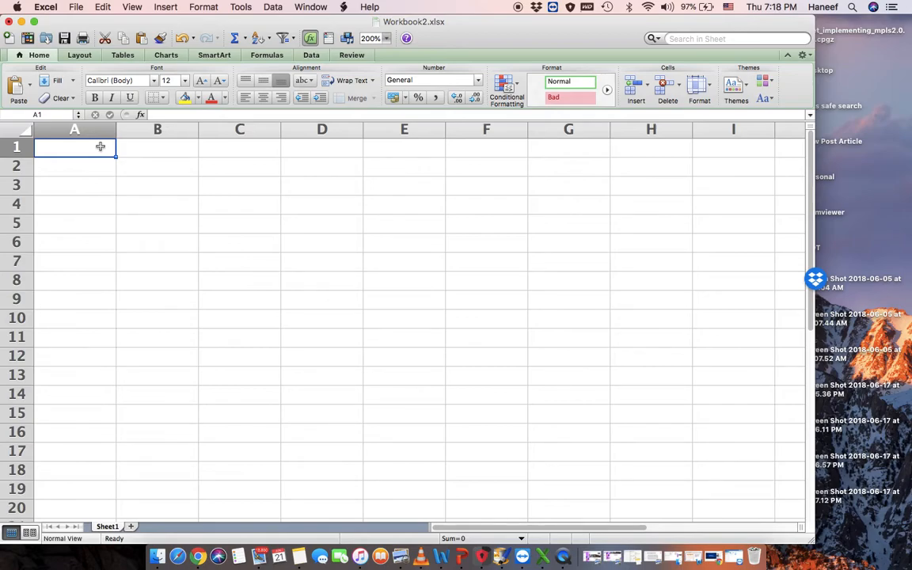
pyautogui.write('Sr')
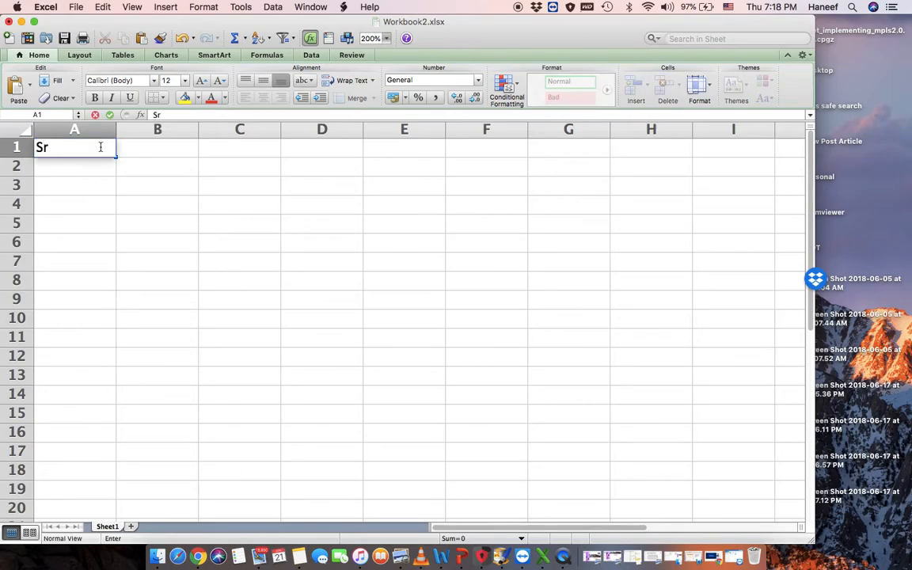
pyautogui.write('rial')
pyautogui.press('BackSpace')
pyautogui.press('BackSpace')
pyautogui.press('BackSpace')
pyautogui.press('BackSpace')
pyautogui.press('BackSpace')
pyautogui.write('erial No')
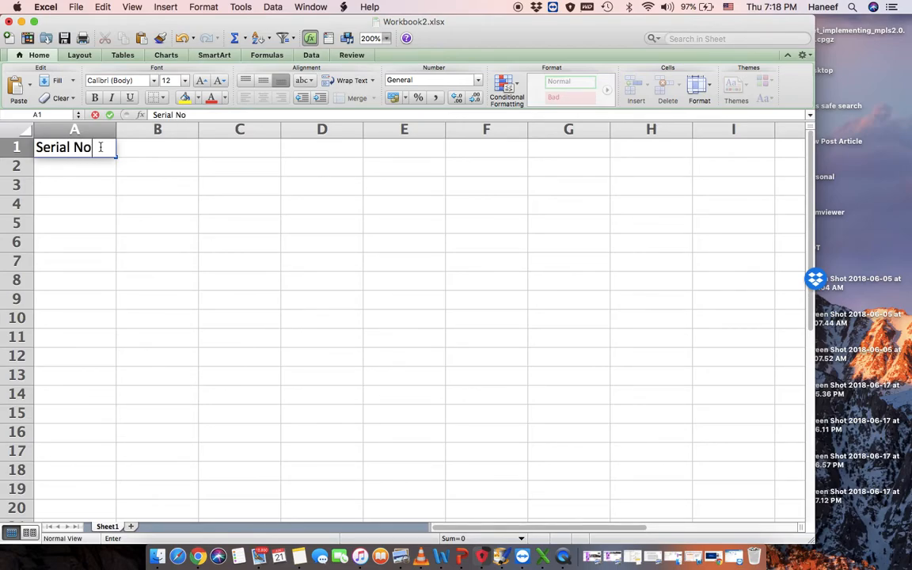
pyautogui.press('Tab')
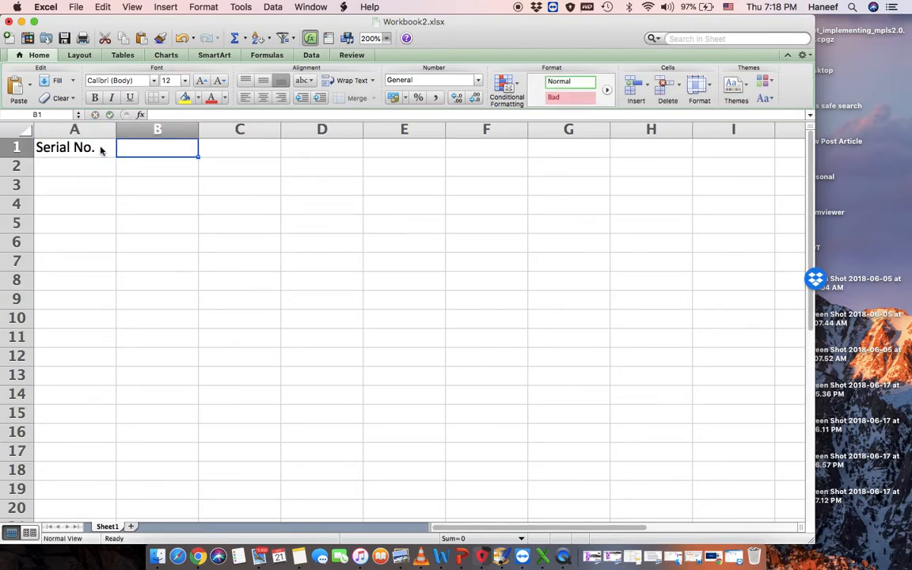
# - Enter the column heading "cust name" in cell B1
pyautogui.write('Item')
pyautogui.press('BackSpace')
pyautogui.press('BackSpace')
pyautogui.press('BackSpace')
pyautogui.press('BackSpace')
pyautogui.write('cust nam')
pyautogui.press('BackSpace')
pyautogui.write('am')
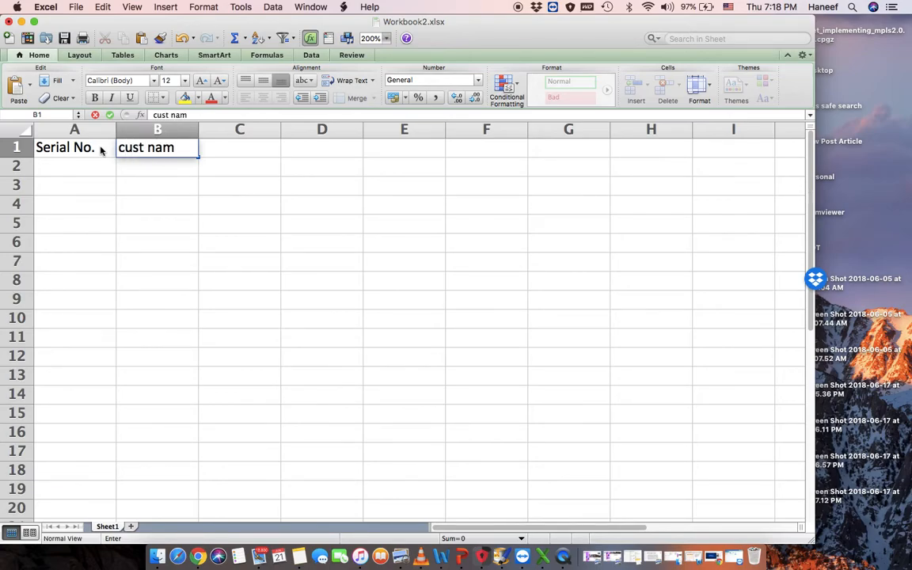
pyautogui.write('e')
pyautogui.press('Tab')
# - Enter the column heading "item" in cell C1
pyautogui.write('item')
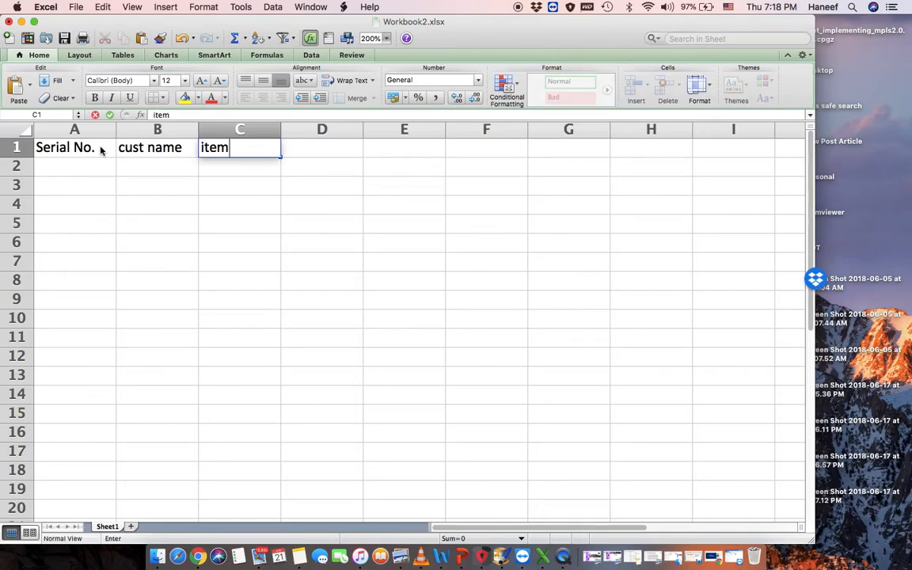
pyautogui.write(' no')
pyautogui.press('BackSpace')
pyautogui.press('BackSpace')
pyautogui.press('BackSpace')
pyautogui.press('BackSpace')
pyautogui.press('Tab')
# - Enter the column headings "quantity", "price" and "total" in cells D1, E1 and F1
pyautogui.write('quantity')
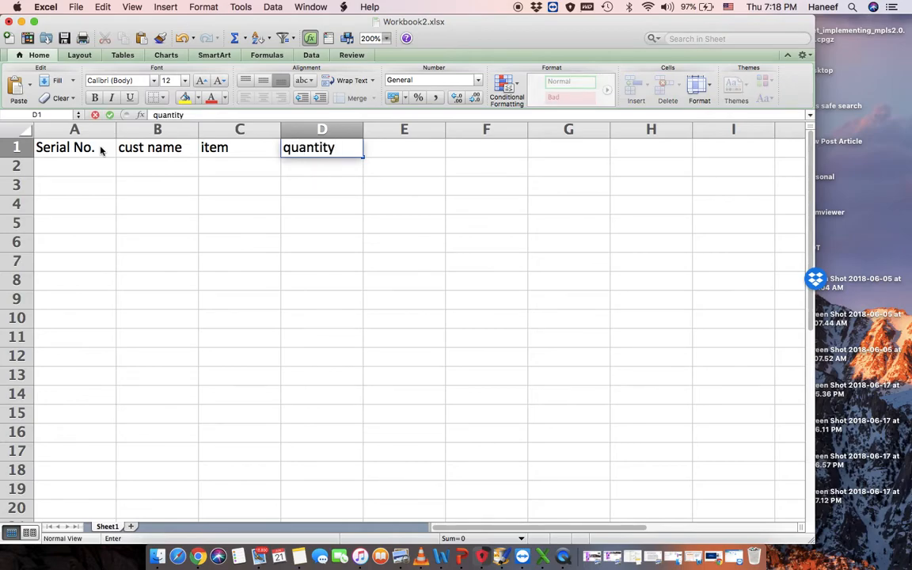
pyautogui.press('Tab')
pyautogui.write('price')
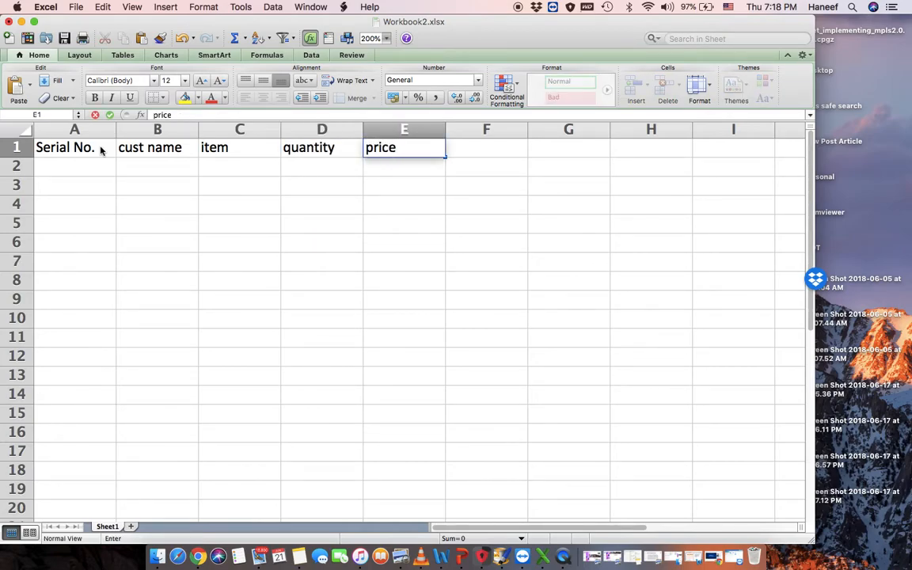
pyautogui.press('Tab')
pyautogui.write('total')
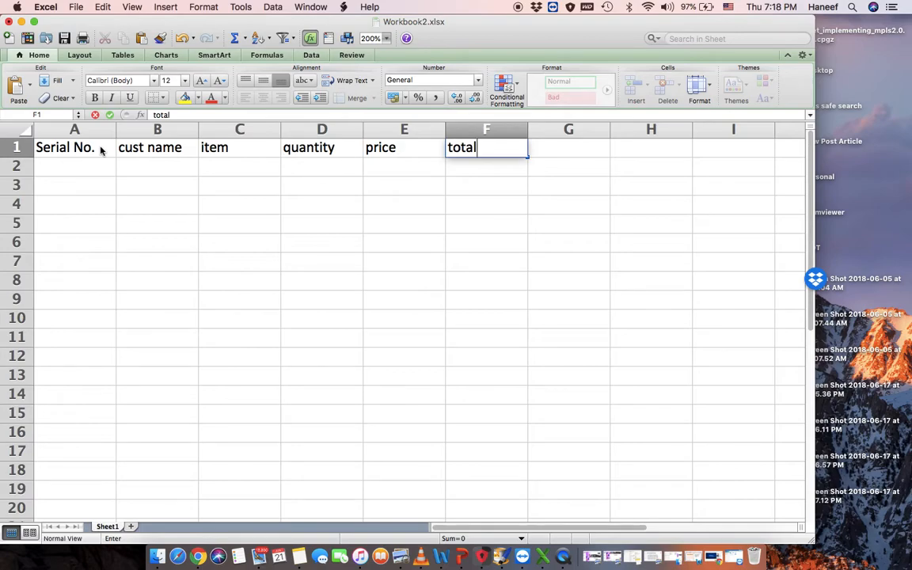
# - Enter 1 as the first serial number in cell A2
pyautogui.click(102, 169)
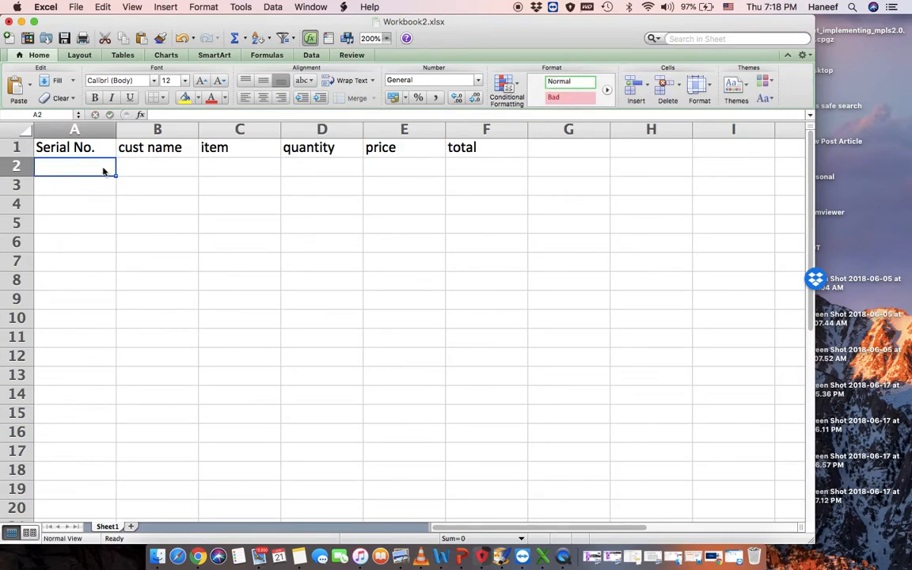
pyautogui.write('1')
pyautogui.click(97, 188)
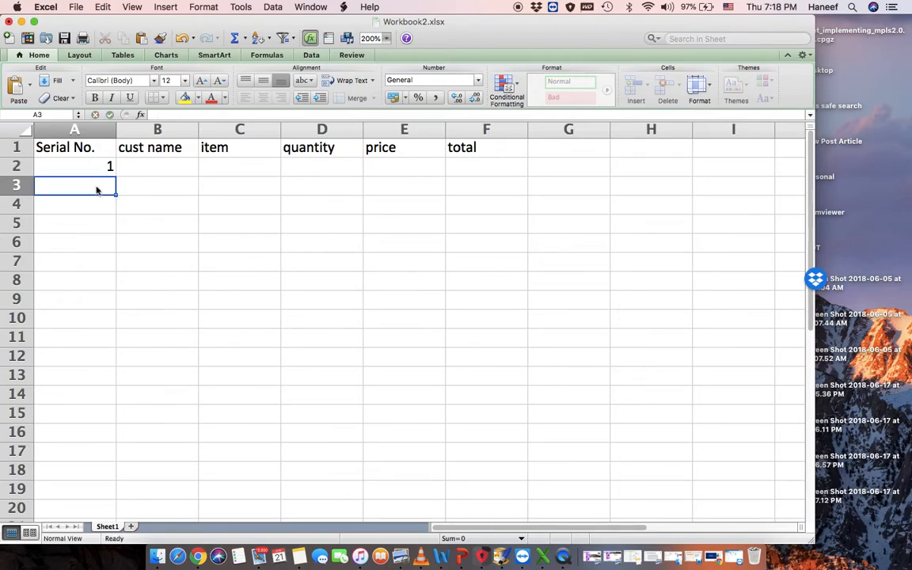
# - Enter the serial numbers 2 and 3 in cells A3 and A4
pyautogui.write('2')
pyautogui.click(89, 211)
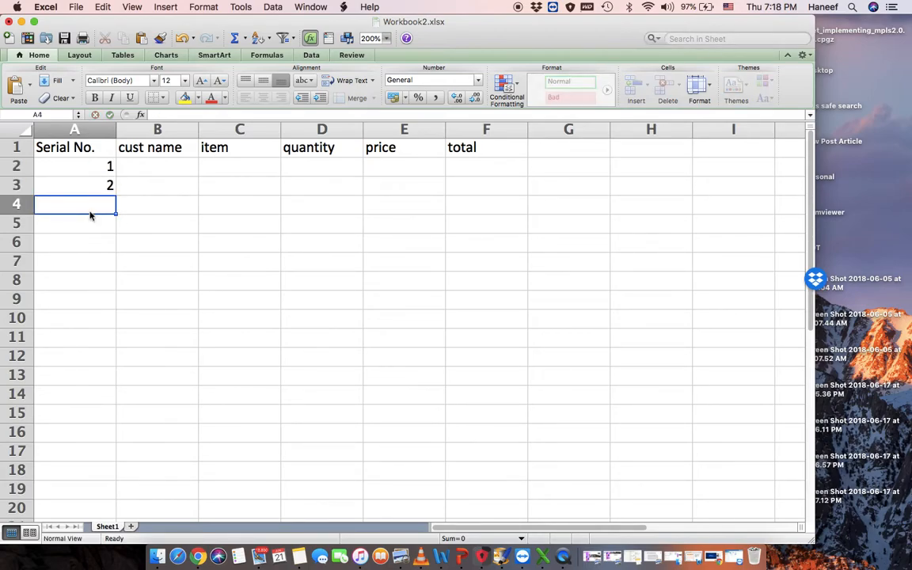
pyautogui.write('3')
pyautogui.click(94, 188)
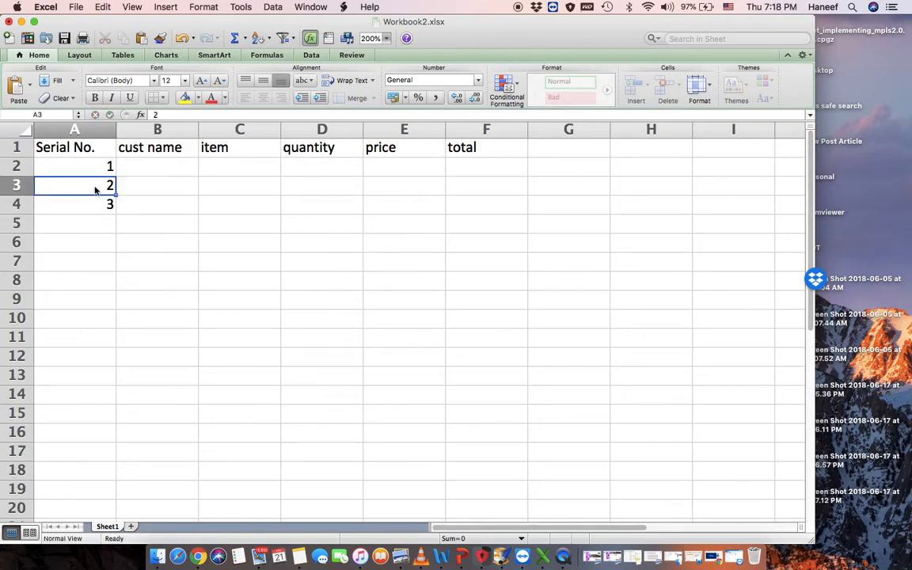
pyautogui.press('Tab')
pyautogui.press('Return')
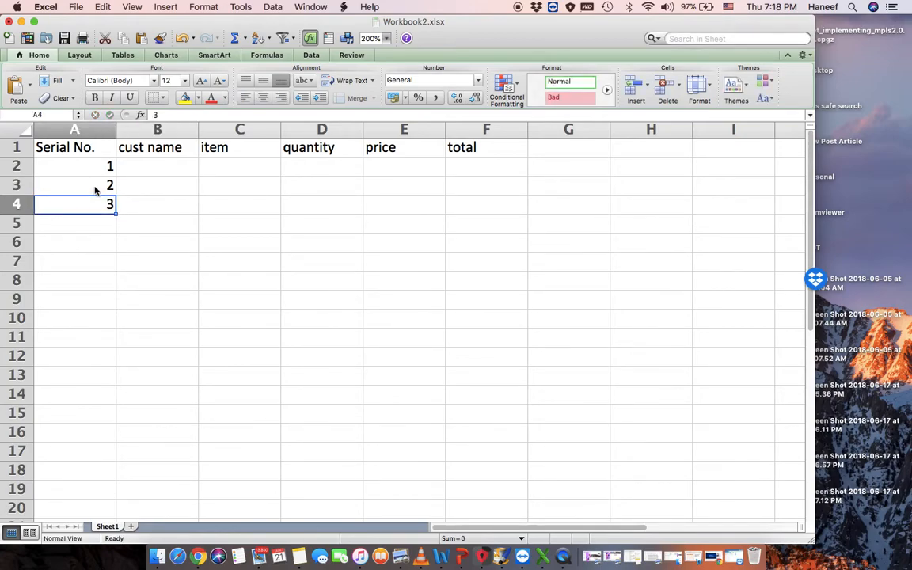
# - Clear the serial numbers from cells A3 and A4
pyautogui.press('Delete')
pyautogui.click(102, 185)
pyautogui.press('Delete')
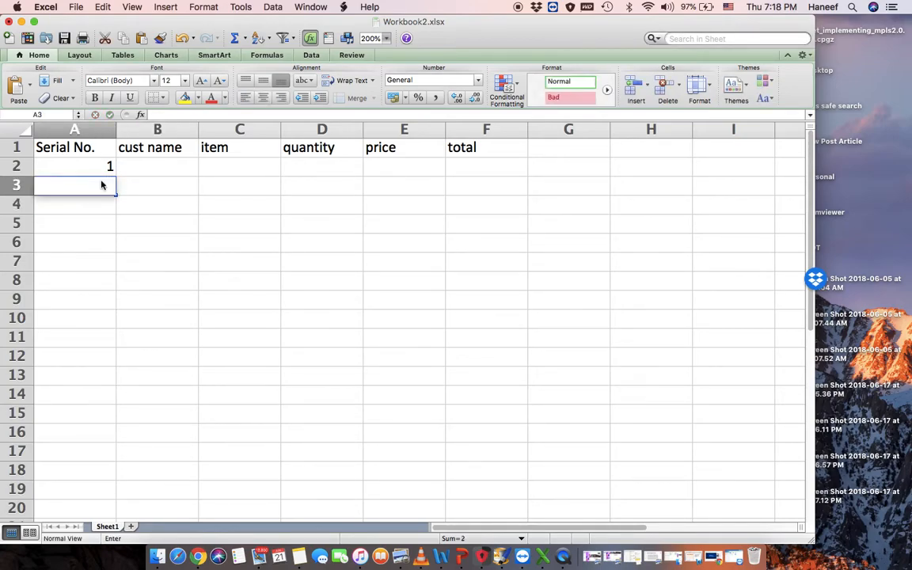
# - Enter the formula =SUM(A2+1) in cell A3 and fill it down through A11
pyautogui.click(110, 168)
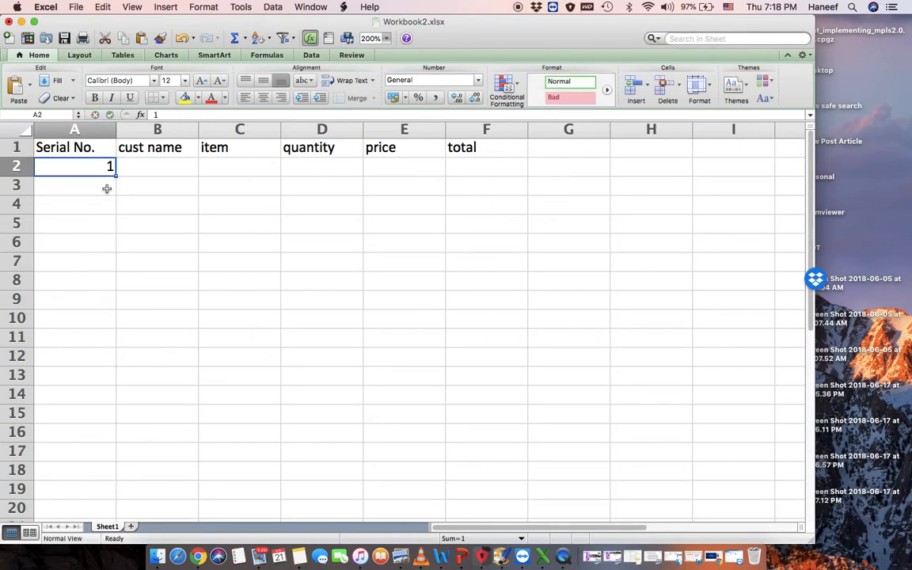
pyautogui.click(106, 189)
pyautogui.write('=sum(')
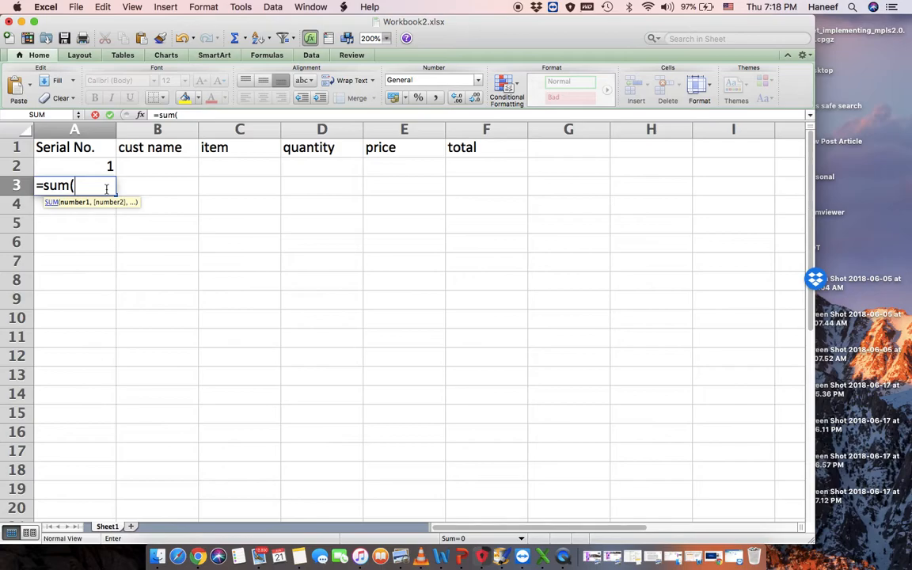
pyautogui.click(101, 168)
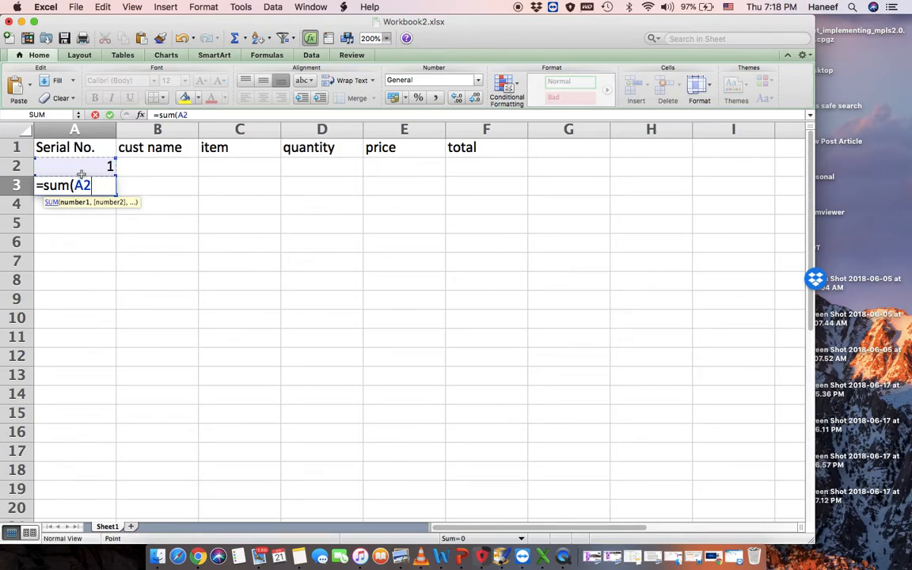
pyautogui.write('+1')
pyautogui.press('Return')
pyautogui.click(95, 186)
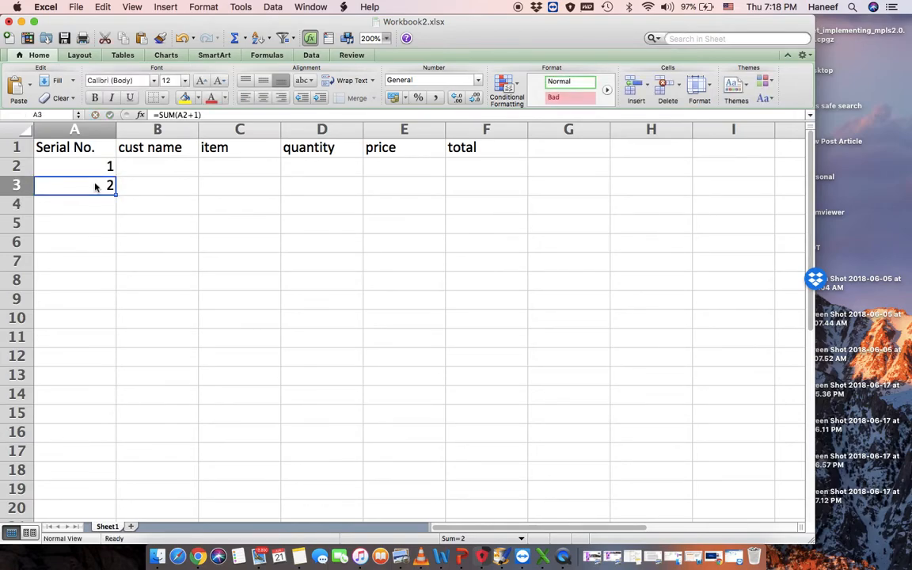
pyautogui.moveTo(114, 195); pyautogui.dragTo(112, 338)
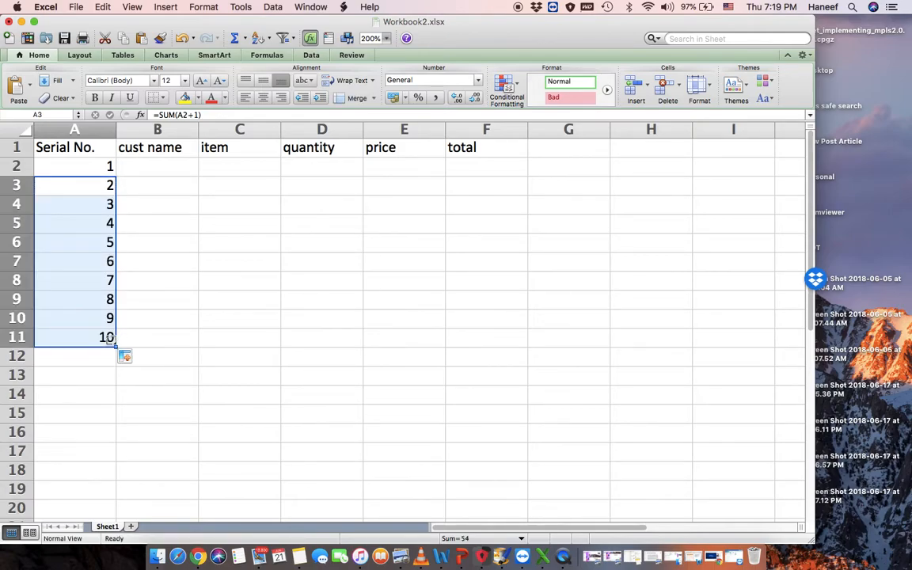
pyautogui.click(87, 261)
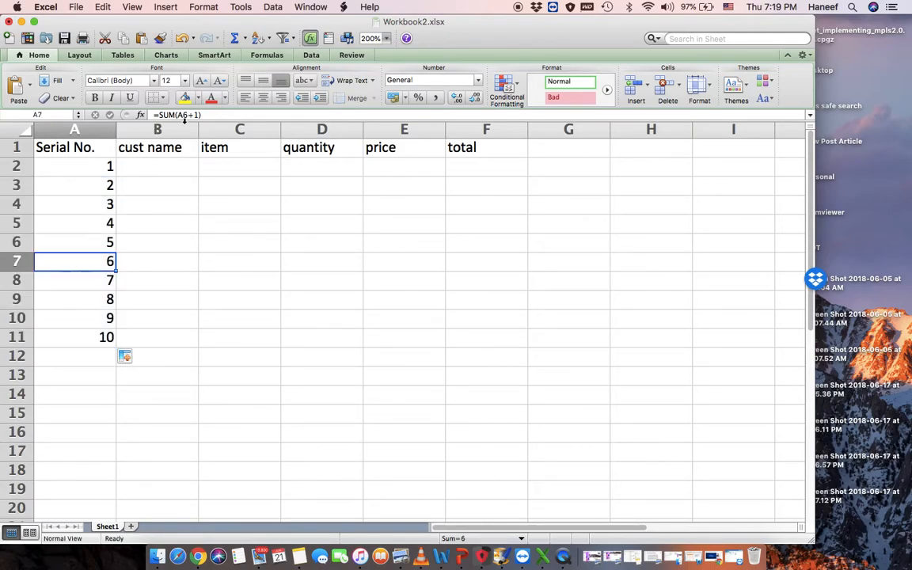
pyautogui.click(188, 116)
pyautogui.write('+')
pyautogui.click(67, 224)
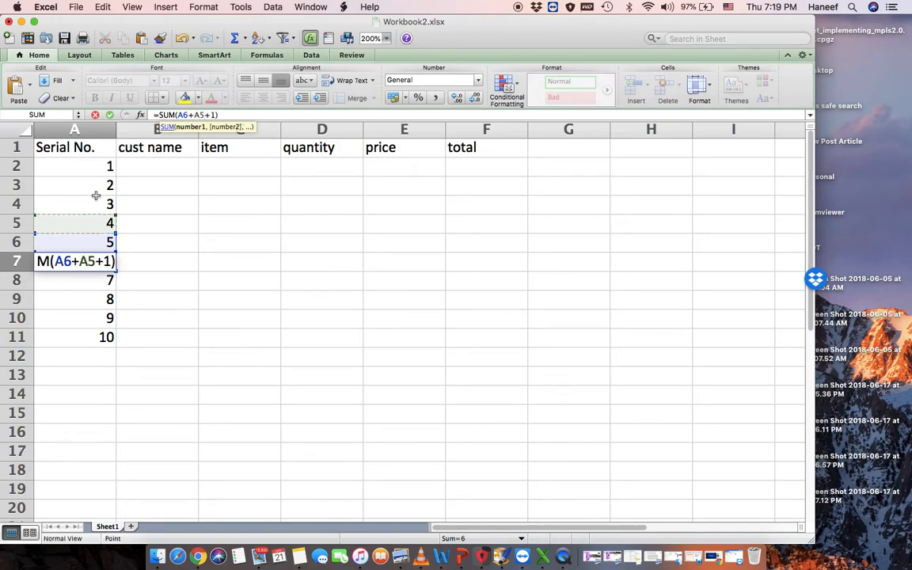
pyautogui.write('+')
pyautogui.click(67, 199)
pyautogui.write('+')
pyautogui.click(99, 183)
pyautogui.press('Escape')
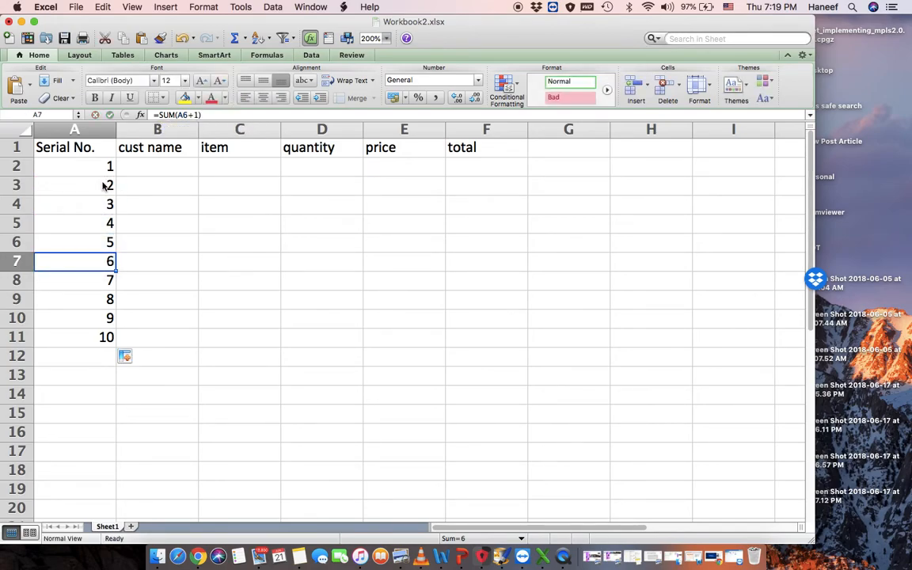
# - Clear the formula-based serial numbers below the first one, in cells A3 through A11
pyautogui.moveTo(107, 369); pyautogui.dragTo(92, 190)
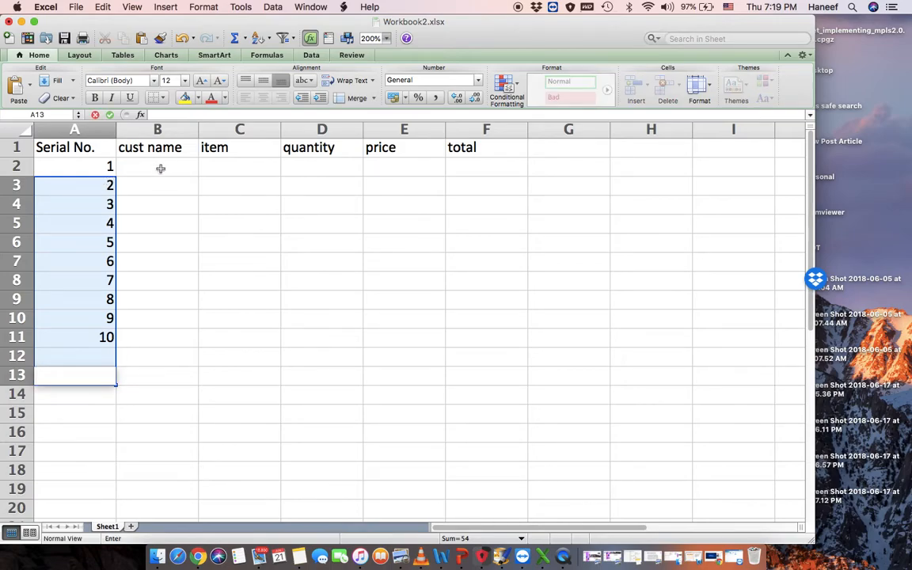
pyautogui.rightClick(97, 183)
pyautogui.press('Escape')
pyautogui.press('Delete')
# - Fill the serial numbers down from A2 through A11 as a consecutive series from 1 to 10
pyautogui.click(107, 166)
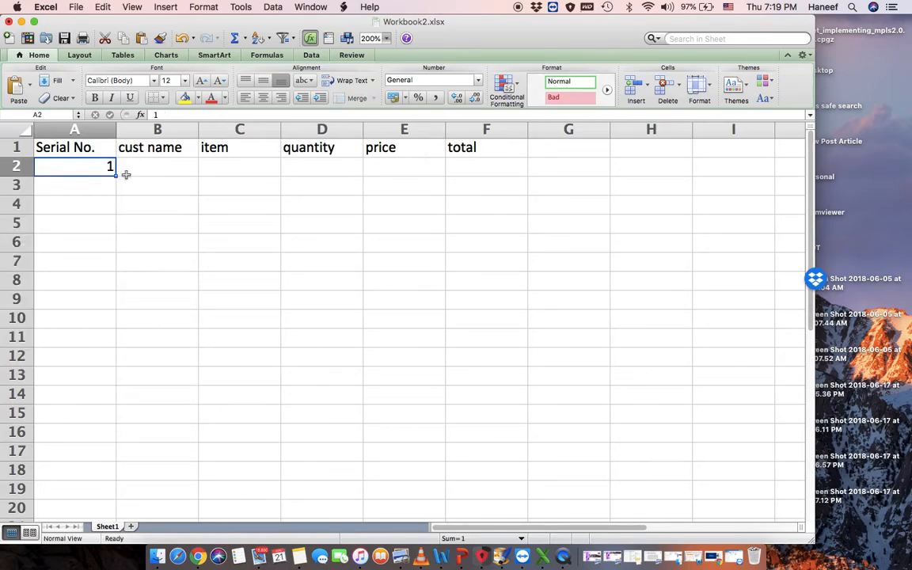
pyautogui.moveTo(115, 175); pyautogui.dragTo(100, 339)
pyautogui.press('alt')
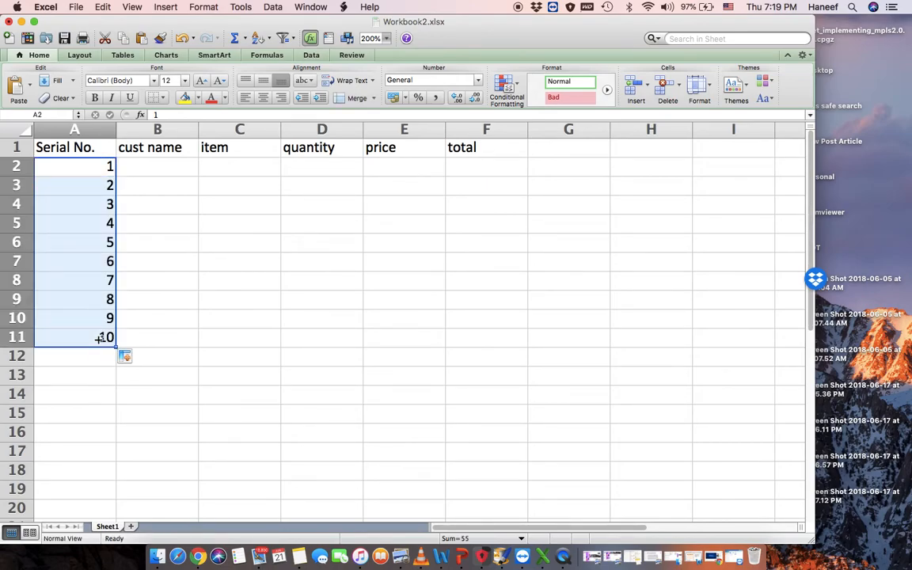
# - Enter "cust1" as the first entry under cust name, in cell B2
pyautogui.click(168, 167)
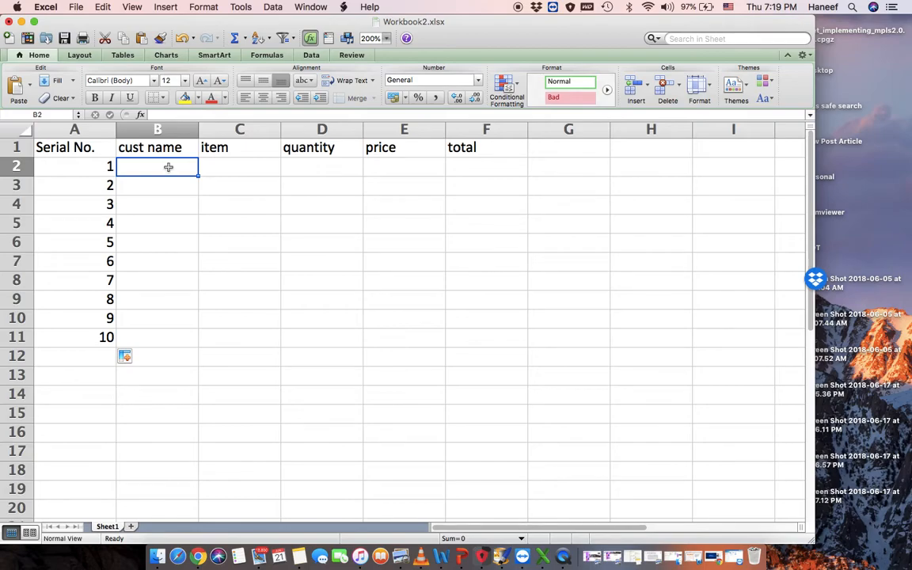
pyautogui.write('cust')
pyautogui.press('BackSpace')
pyautogui.press('BackSpace')
pyautogui.write('ust')
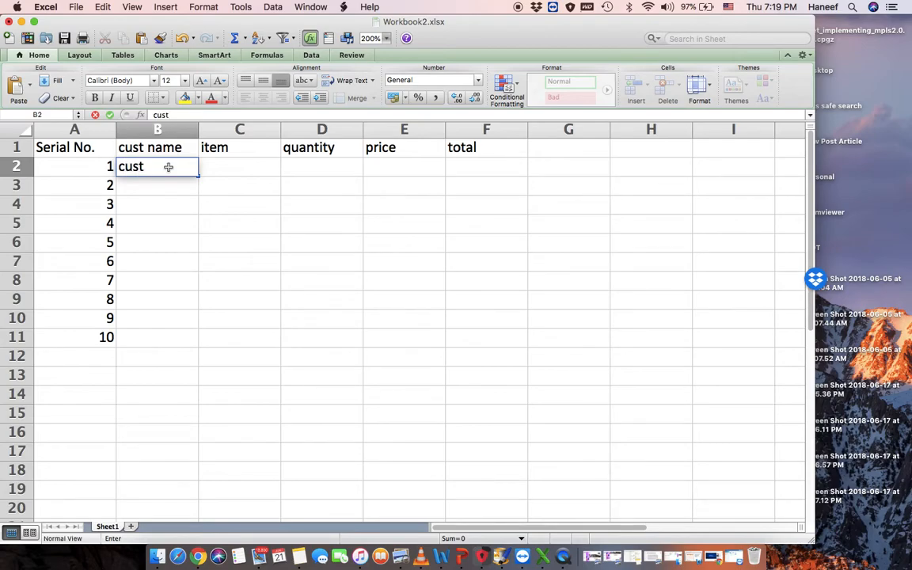
pyautogui.write('1')
pyautogui.press('Return')
# - Enter "cust2" and "cust3" in cells B3 and B4 of the cust name column
pyautogui.write('cust')
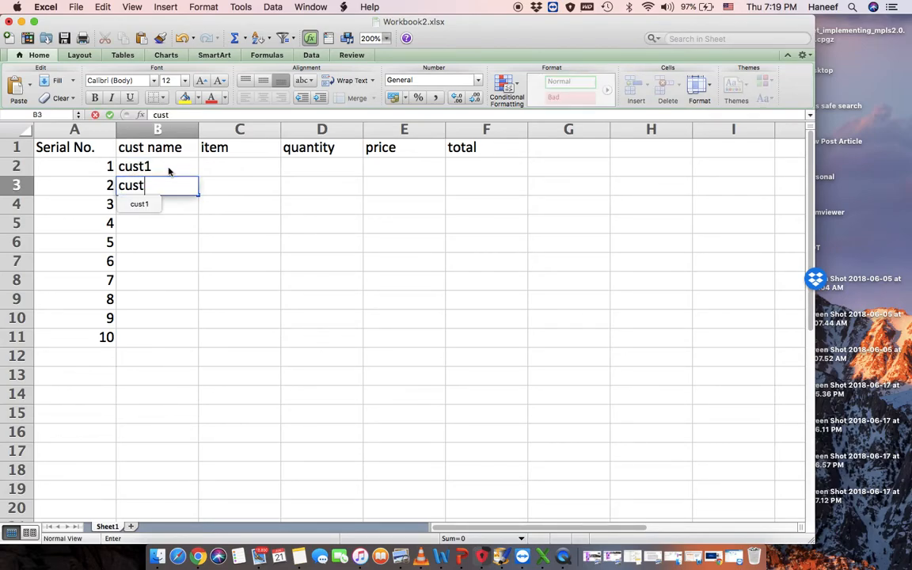
pyautogui.write('2')
pyautogui.press('Return')
pyautogui.write('cus')
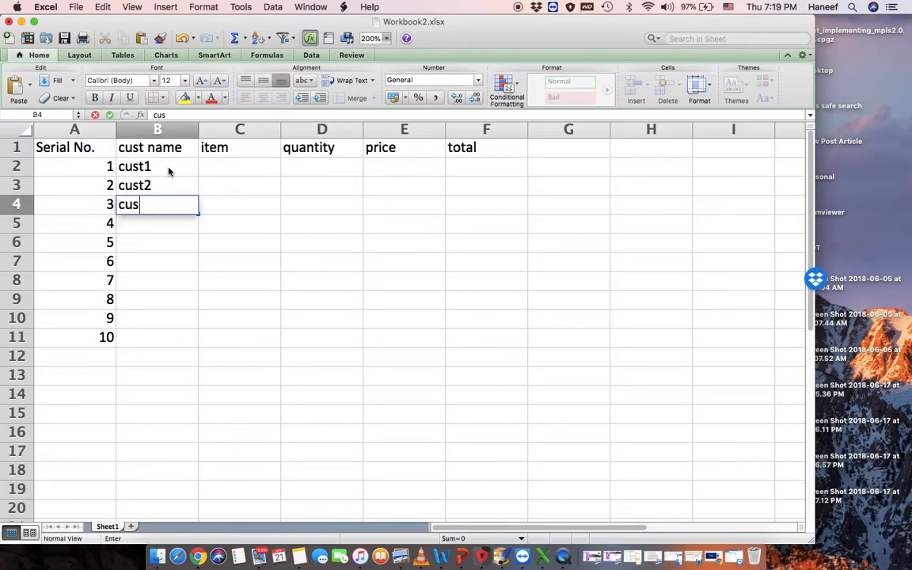
pyautogui.write('t3')
pyautogui.click(200, 244)
pyautogui.click(186, 204)
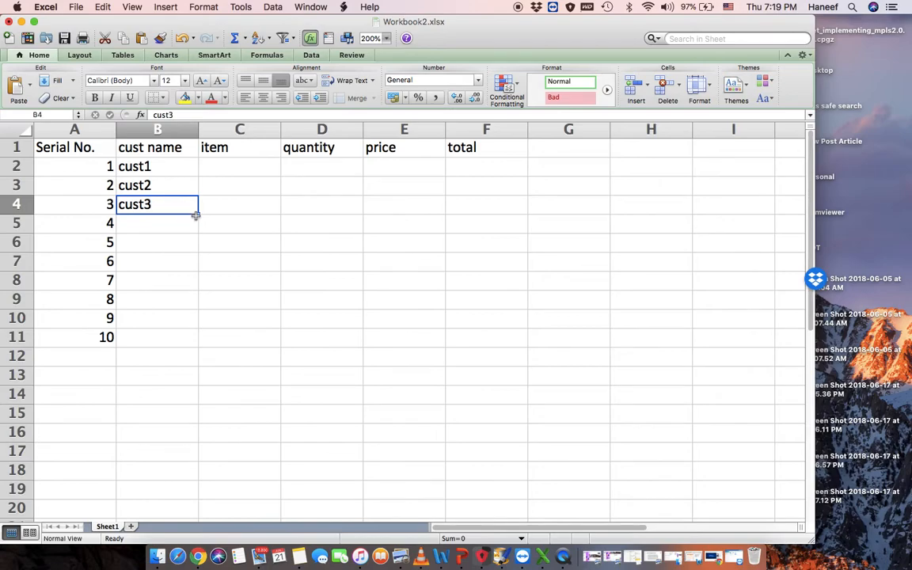
# - Fill the customer names down from B4 through B11 as a series ending in cust10
pyautogui.moveTo(197, 214); pyautogui.dragTo(197, 342)
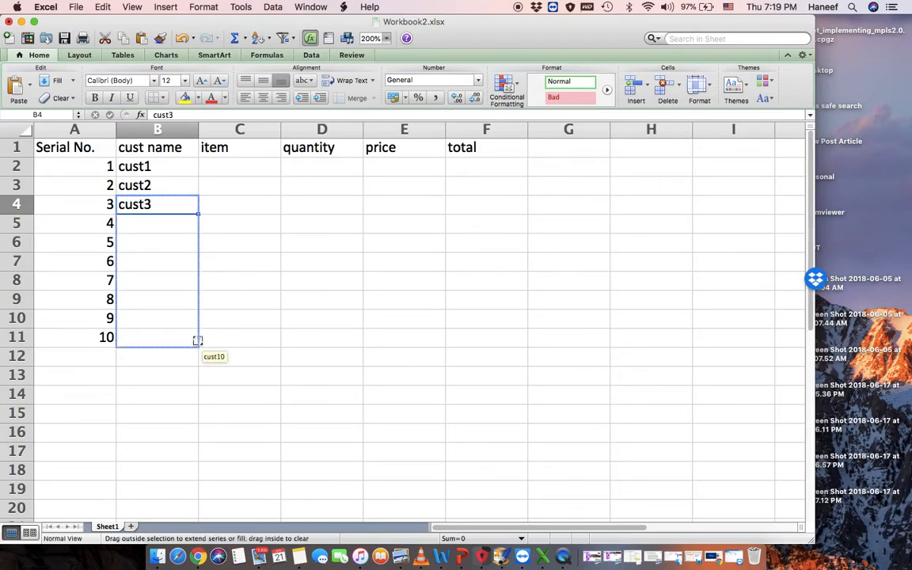
# - Enter "car", "bike" and "cycle" in cells C2 through C4 of the item column
pyautogui.click(258, 168)
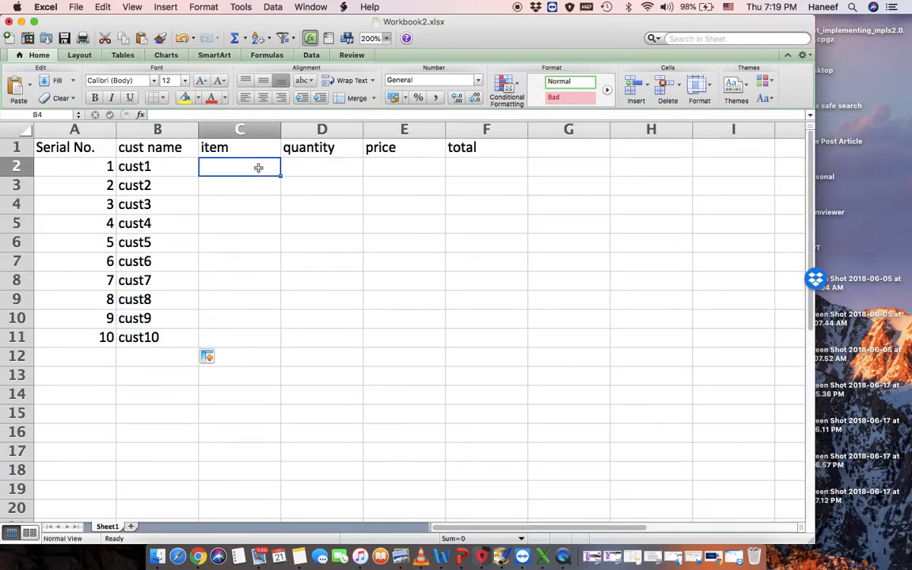
pyautogui.write('c')
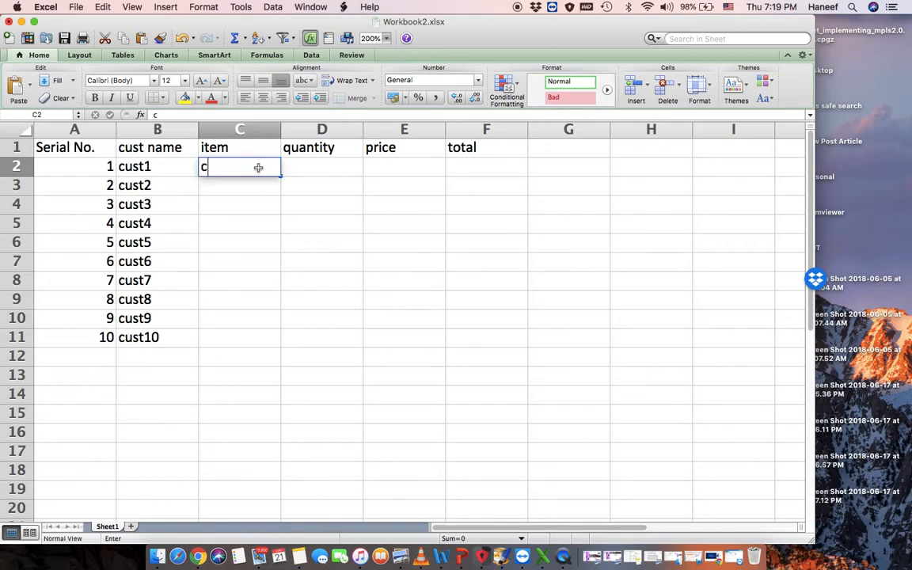
pyautogui.write('ar')
pyautogui.press('Return')
pyautogui.write('bike')
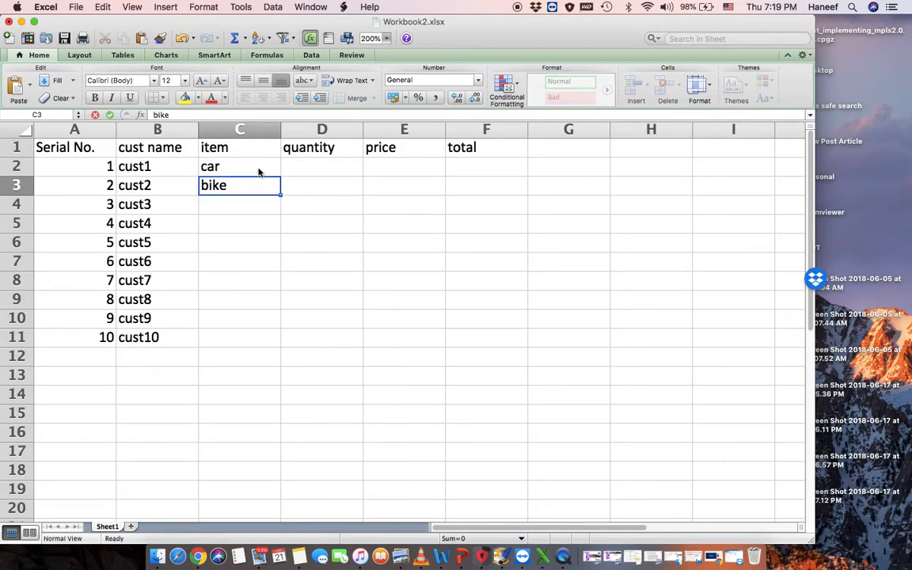
pyautogui.press('Return')
pyautogui.write('cycle')
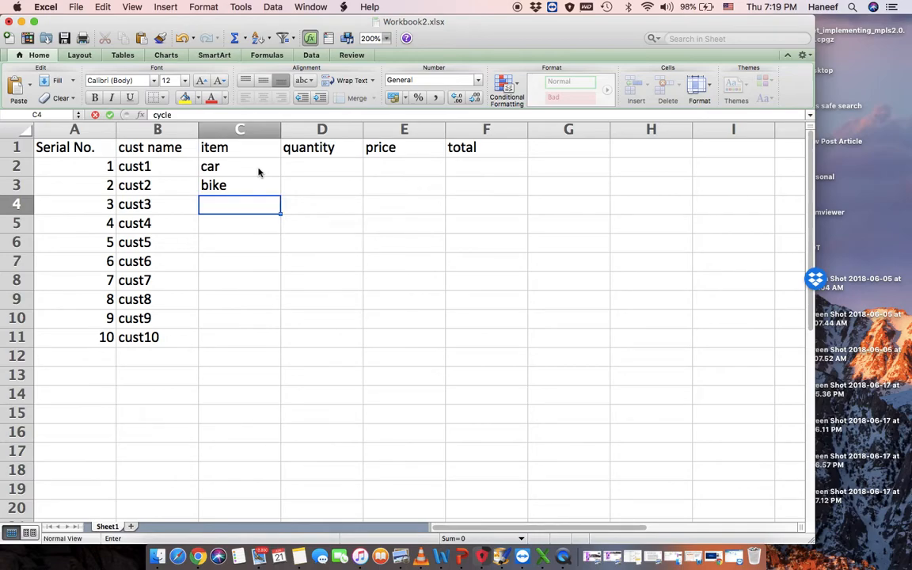
pyautogui.press('Return')
# - Enter "home", "gold" and "silver" in cells C5 through C7 of the item column
pyautogui.write('ome')
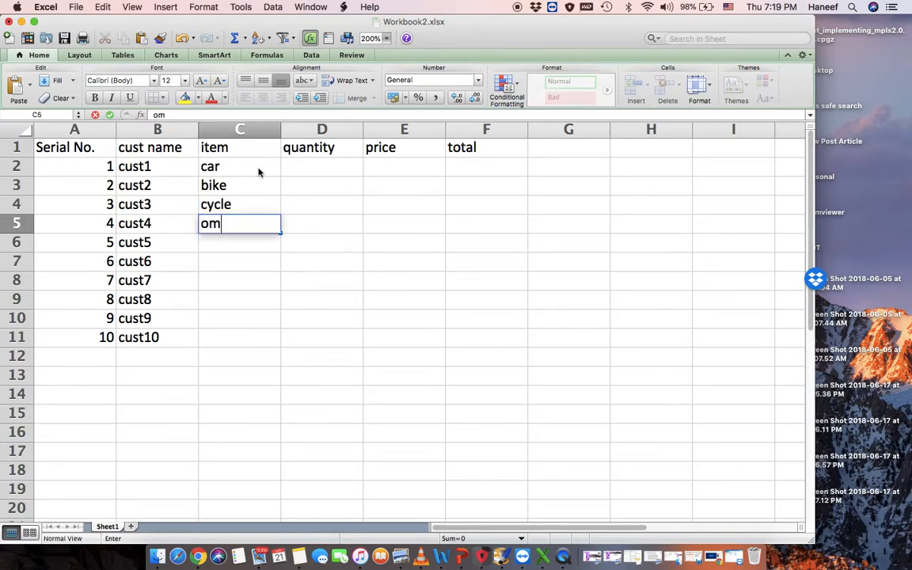
pyautogui.press('BackSpace')
pyautogui.press('BackSpace')
pyautogui.press('BackSpace')
pyautogui.write('home')
pyautogui.press('Return')
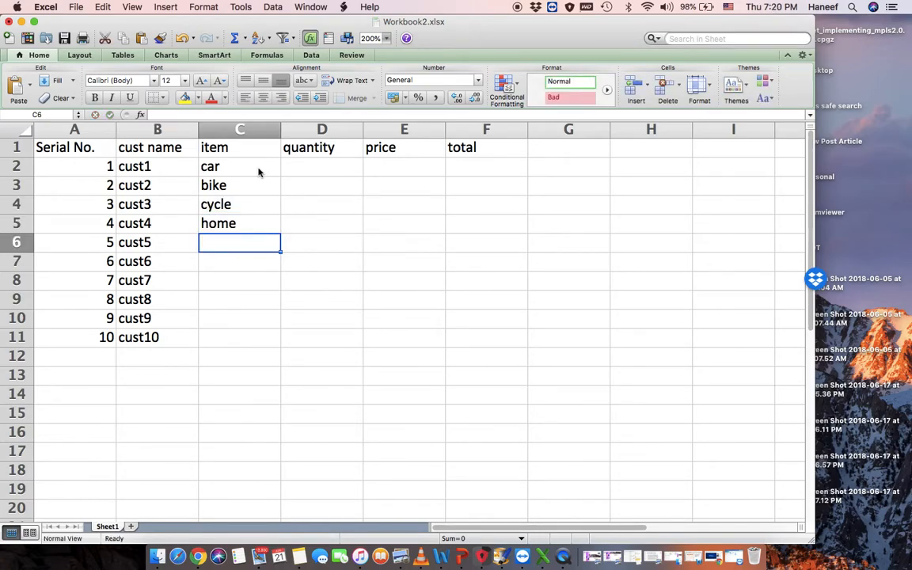
pyautogui.write('gold')
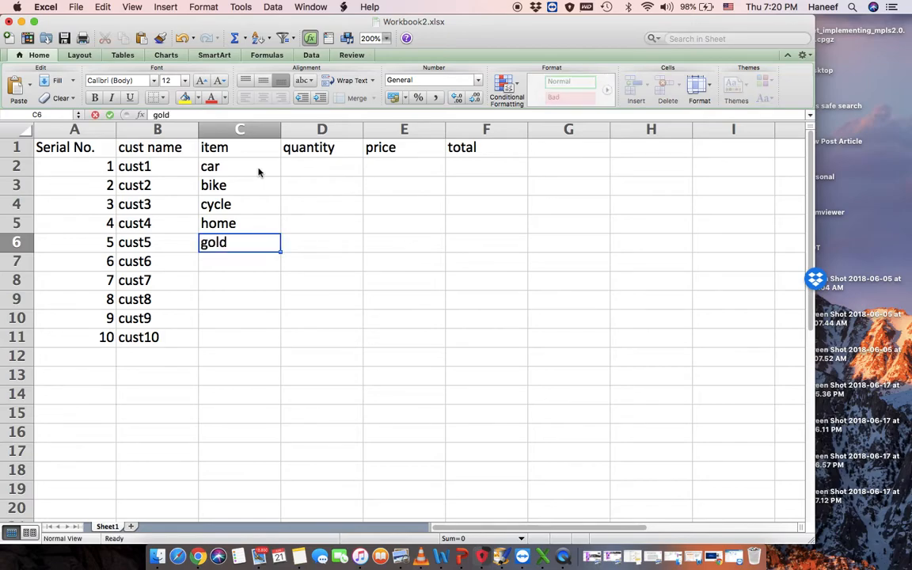
pyautogui.press('Return')
pyautogui.write('silver')
pyautogui.press('Return')
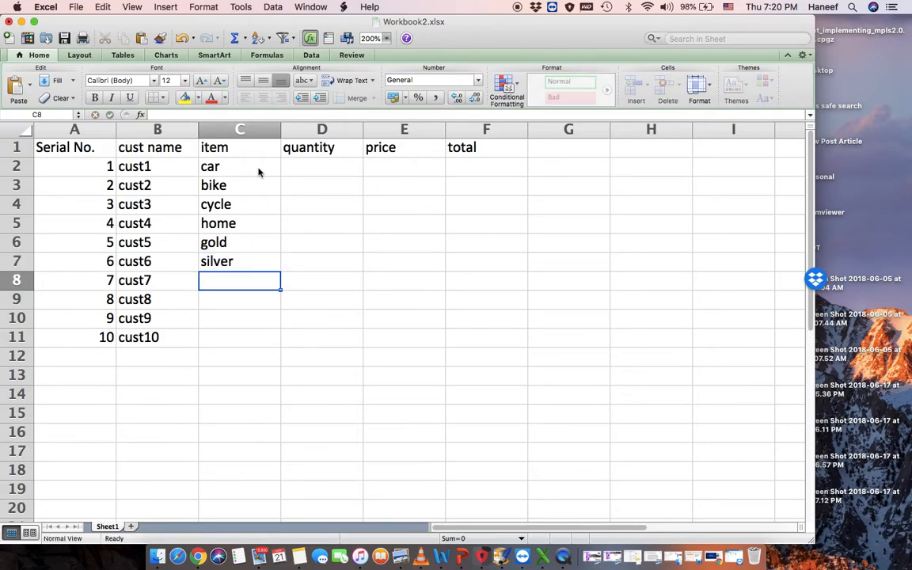
# - Enter "building", "rent", "bill" and "fuel" in cells C8 through C11 of the item column
pyautogui.write('building')
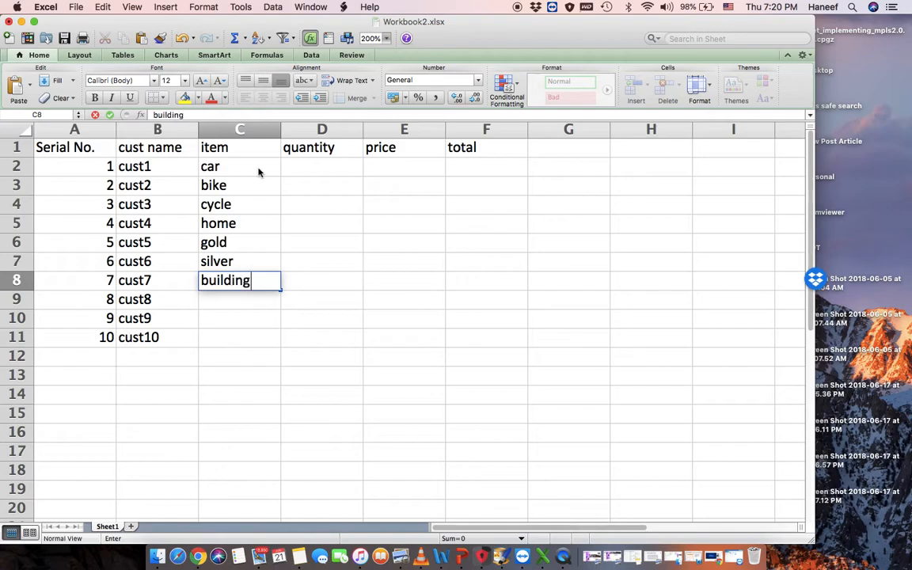
pyautogui.press('Return')
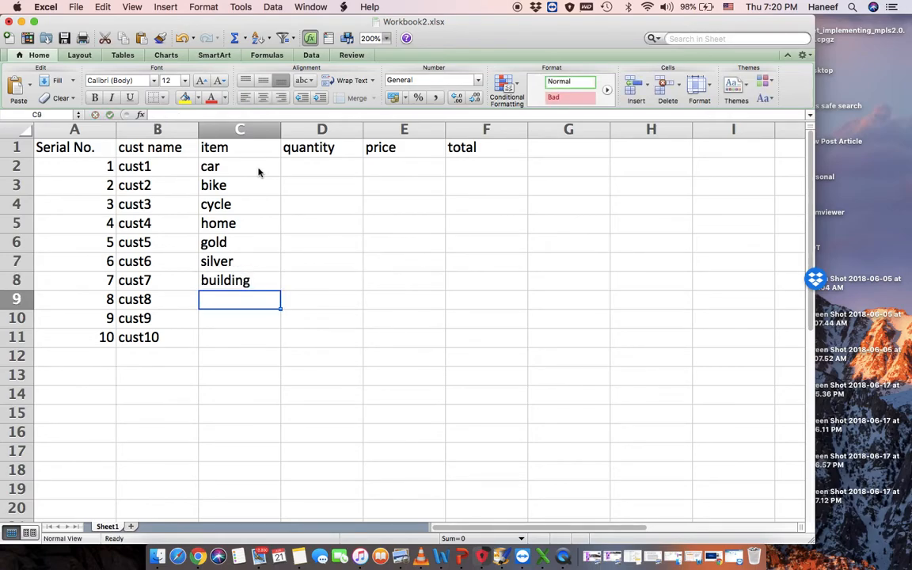
pyautogui.write('rent')
pyautogui.press('Return')
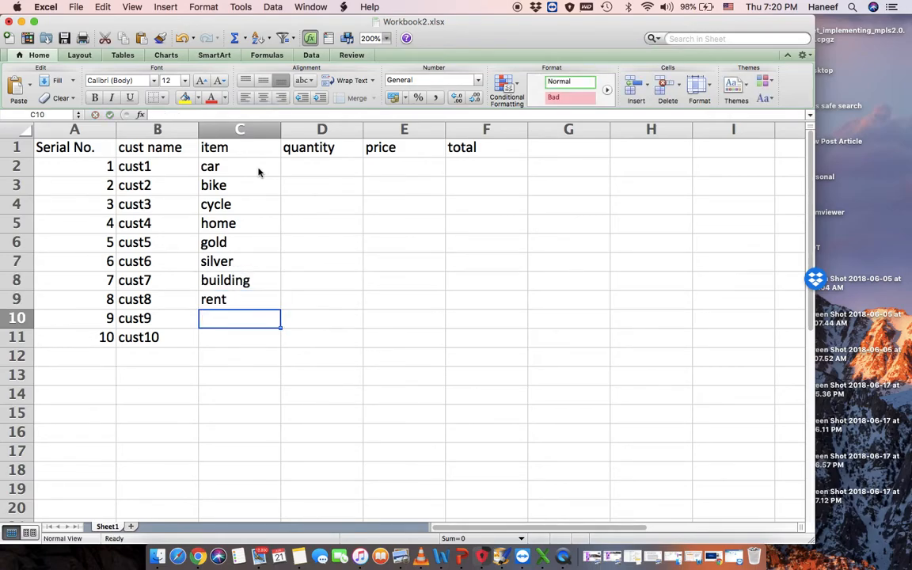
pyautogui.write('bill')
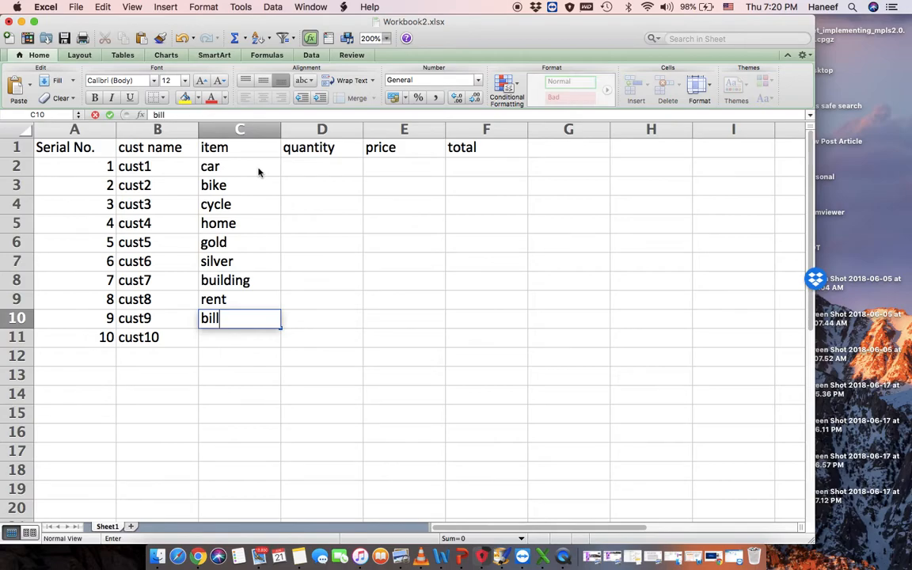
pyautogui.press('Return')
pyautogui.write('fuel')
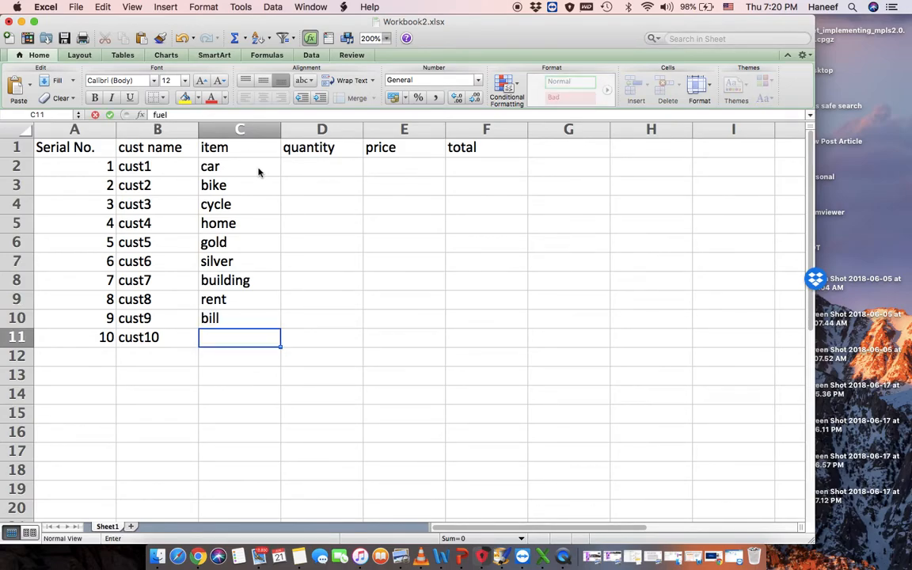
pyautogui.press('Return')
# - Enter a quantity of 1 in cell D2 and fill it down through D11
pyautogui.click(311, 162)
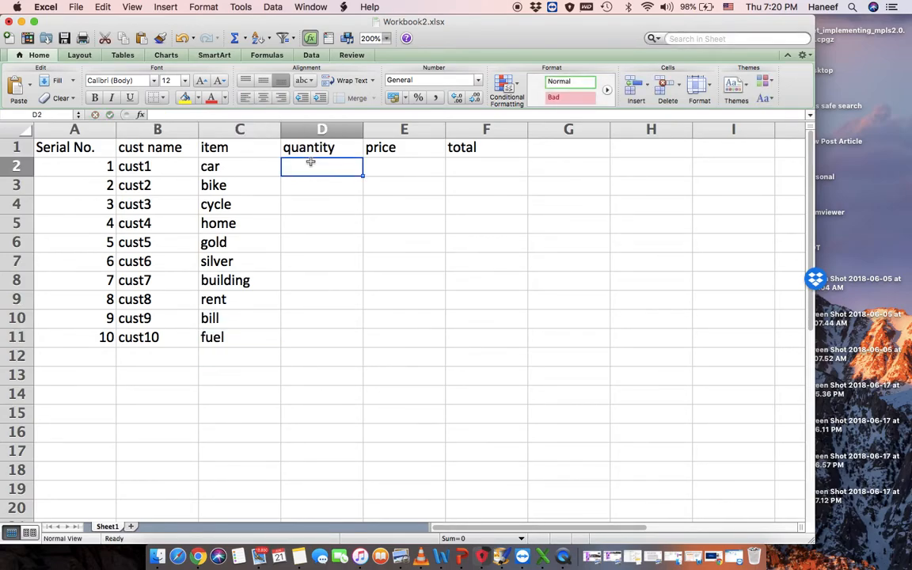
pyautogui.write('1')
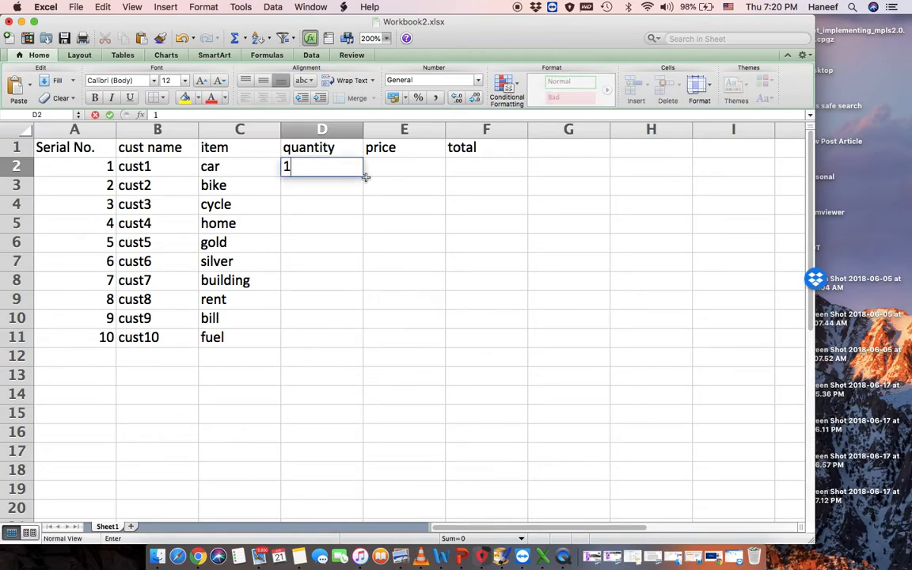
pyautogui.moveTo(366, 179); pyautogui.dragTo(356, 342)
pyautogui.click(344, 264)
pyautogui.click(355, 167)
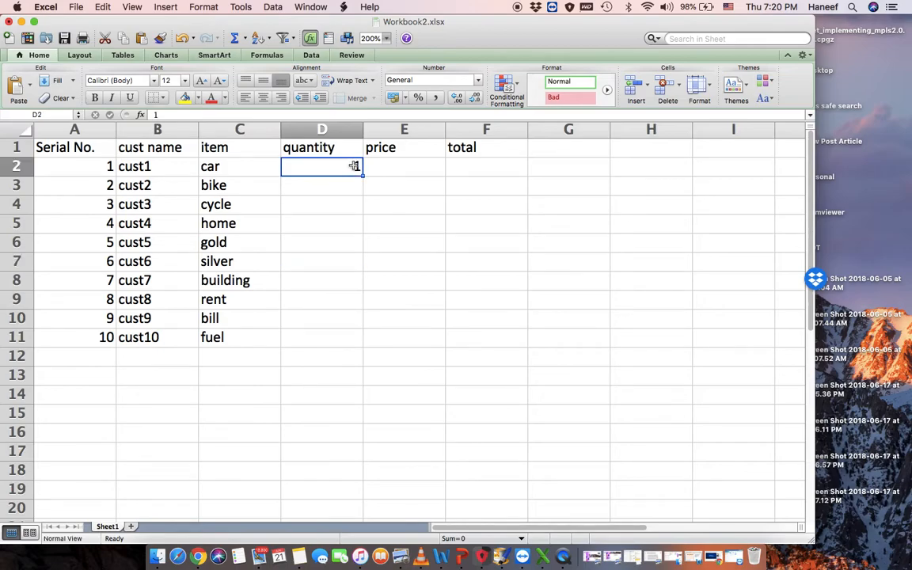
pyautogui.moveTo(362, 175); pyautogui.dragTo(356, 343)
# - Enter the prices 1000, 500, 100 and 2000 in cells E2 through E5 for car, bike, cycle and home
pyautogui.click(397, 171)
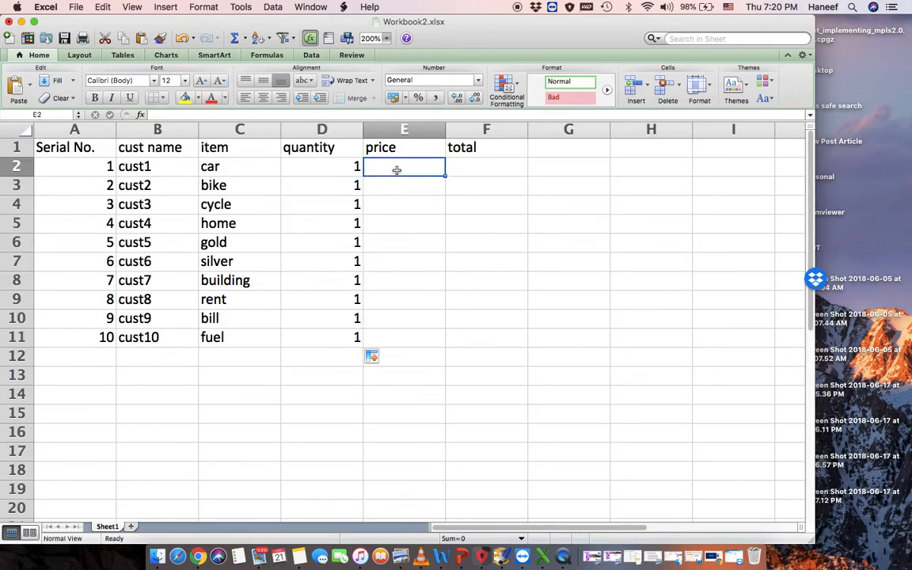
pyautogui.write('1000')
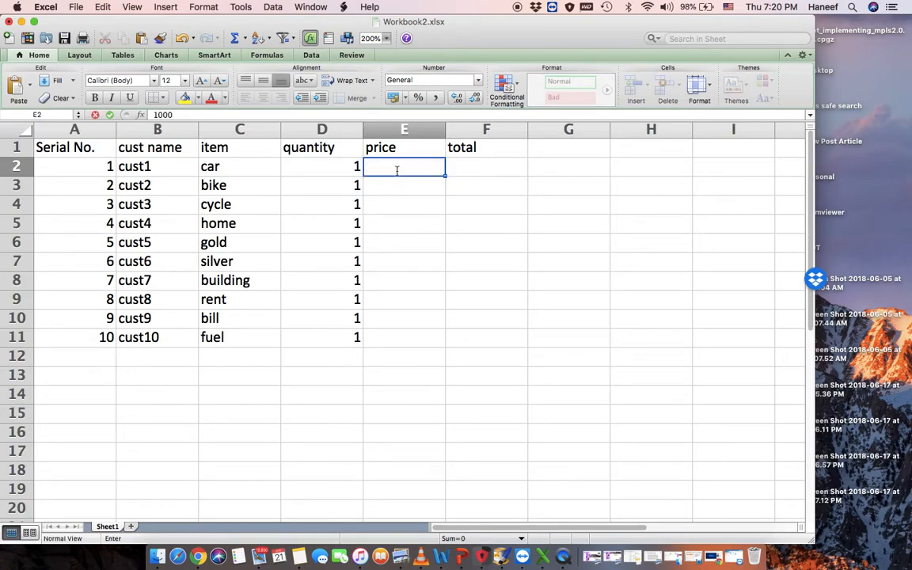
pyautogui.press('Return')
pyautogui.write('500')
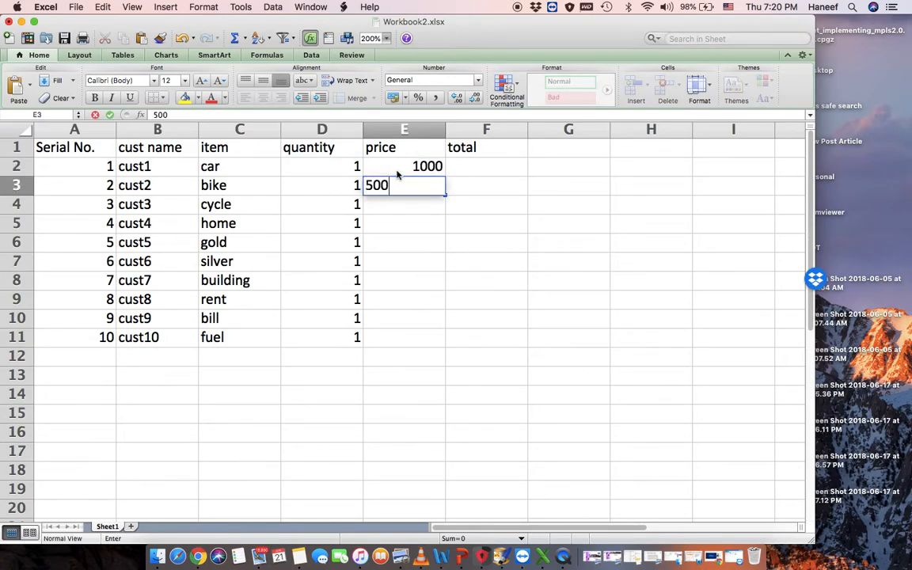
pyautogui.press('Return')
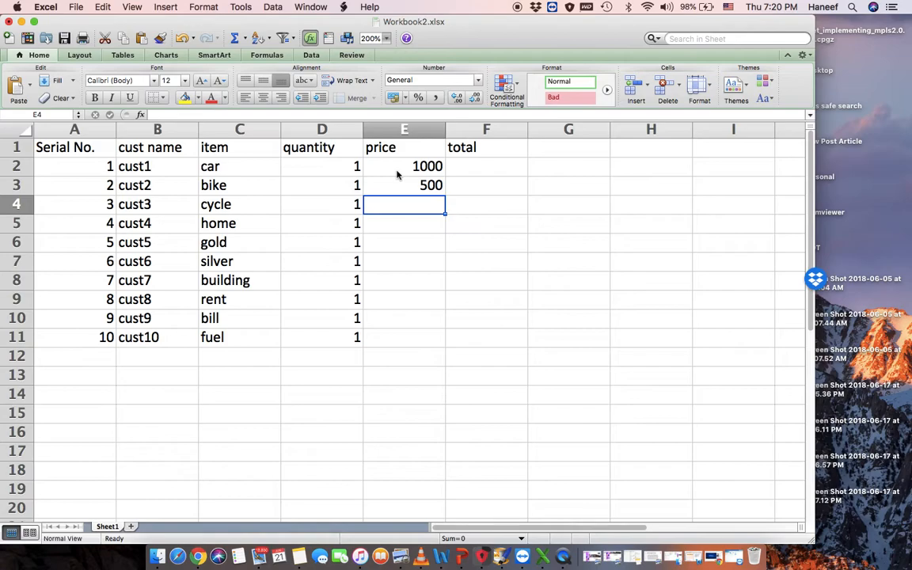
pyautogui.write('100')
pyautogui.press('Return')
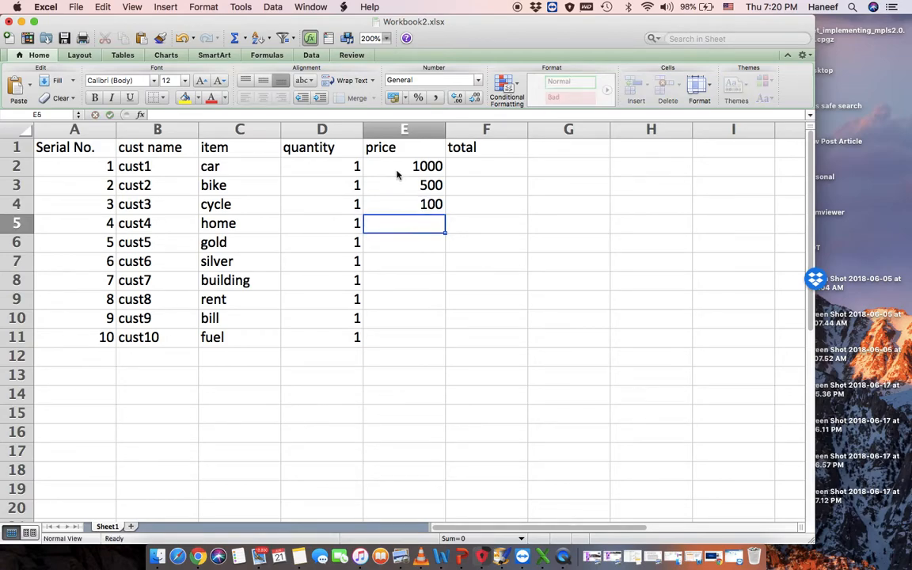
pyautogui.write('2000')
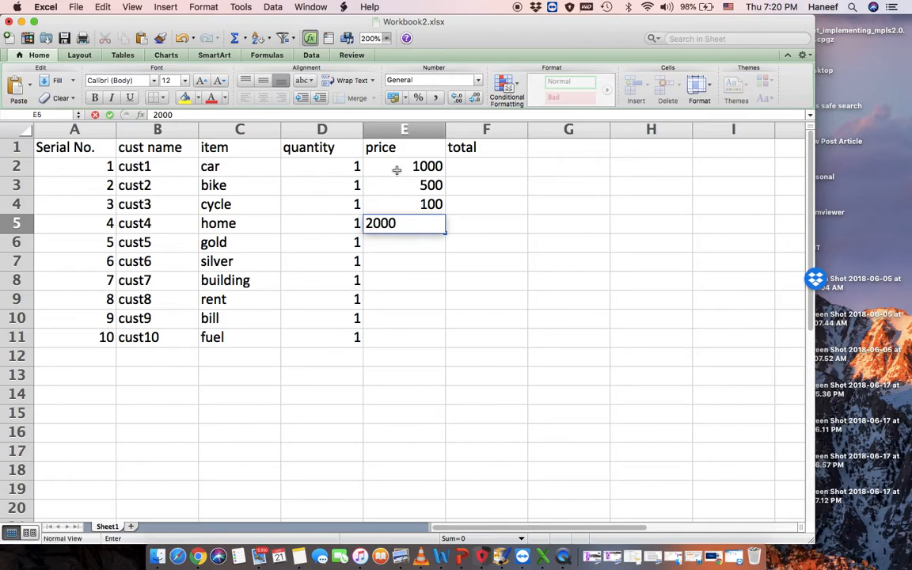
pyautogui.press('Return')
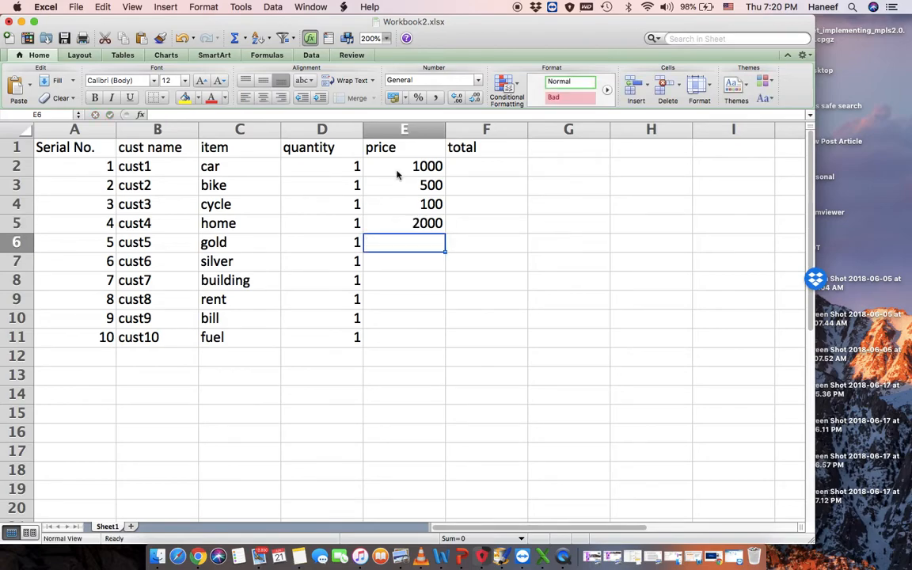
# - Enter the prices 1000, 500 and 2000 in cells E6 through E8 for gold, silver and building
pyautogui.write('1000')
pyautogui.press('Return')
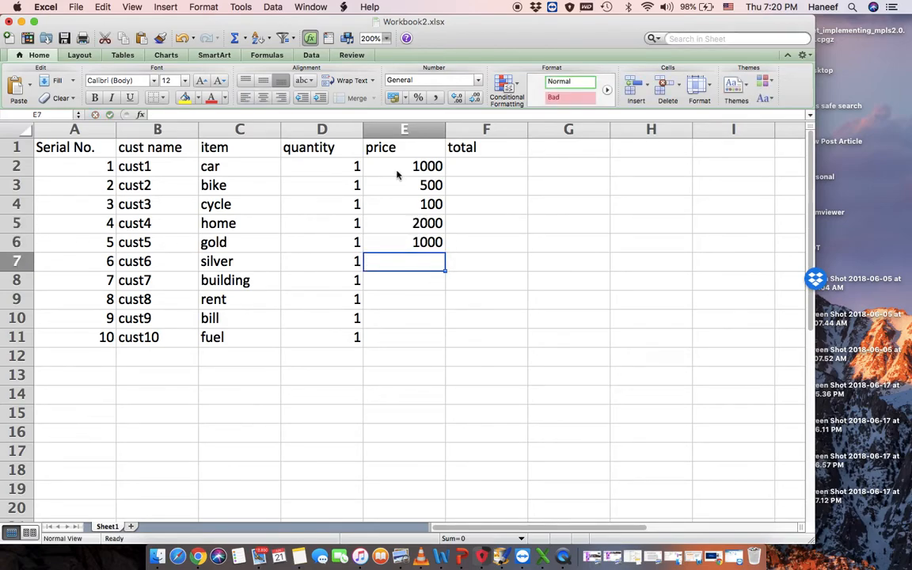
pyautogui.write('500')
pyautogui.press('Return')
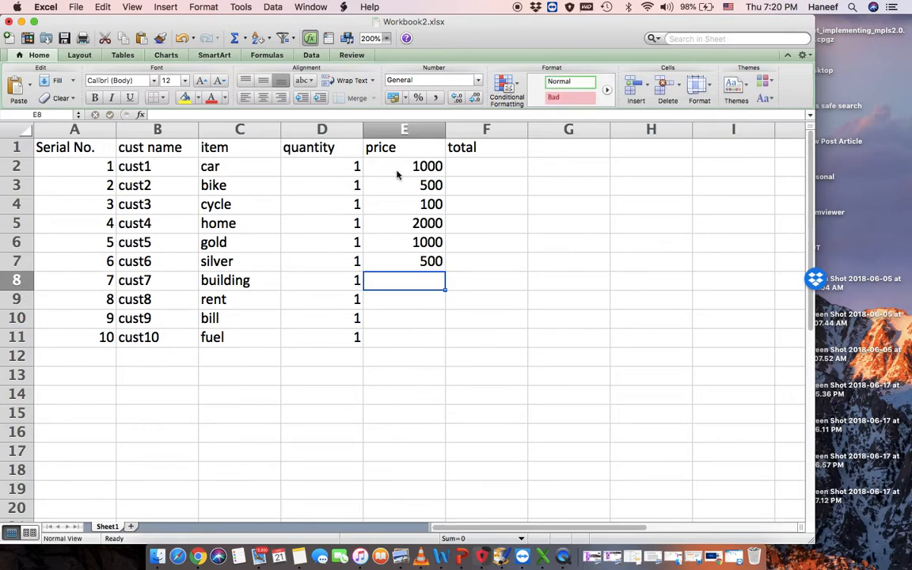
pyautogui.write('2000')
pyautogui.press('Return')
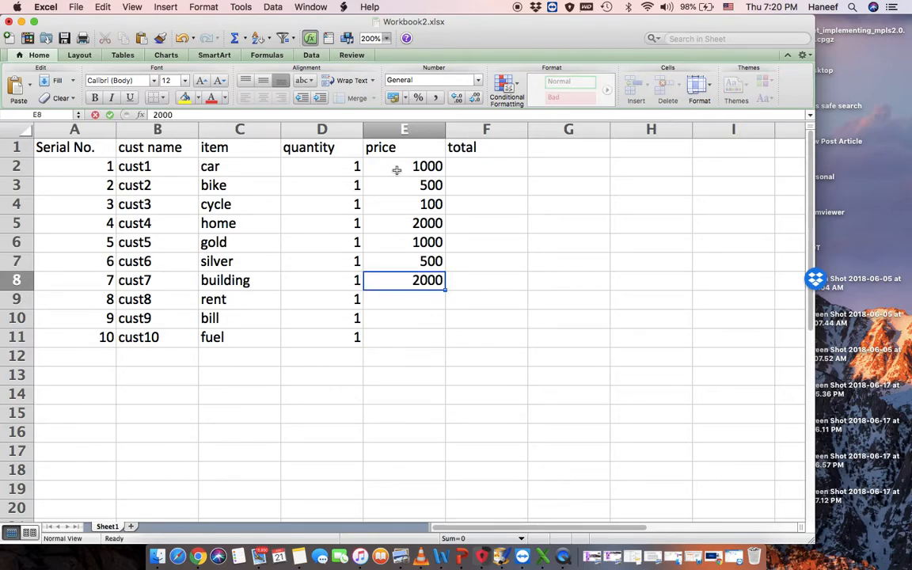
# - Enter the prices 500, 100 and 500 in cells E9 through E11 for rent, bill and fuel
pyautogui.write('500')
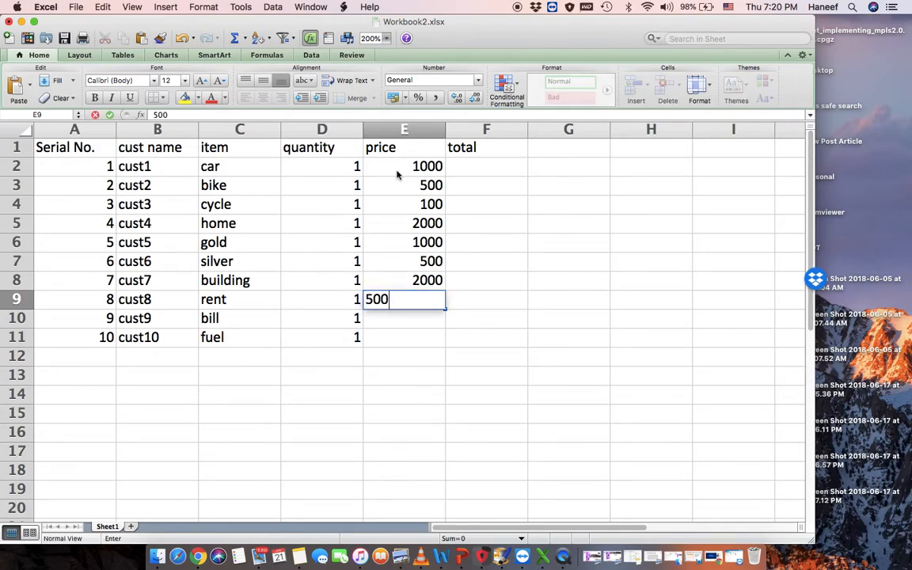
pyautogui.press('Return')
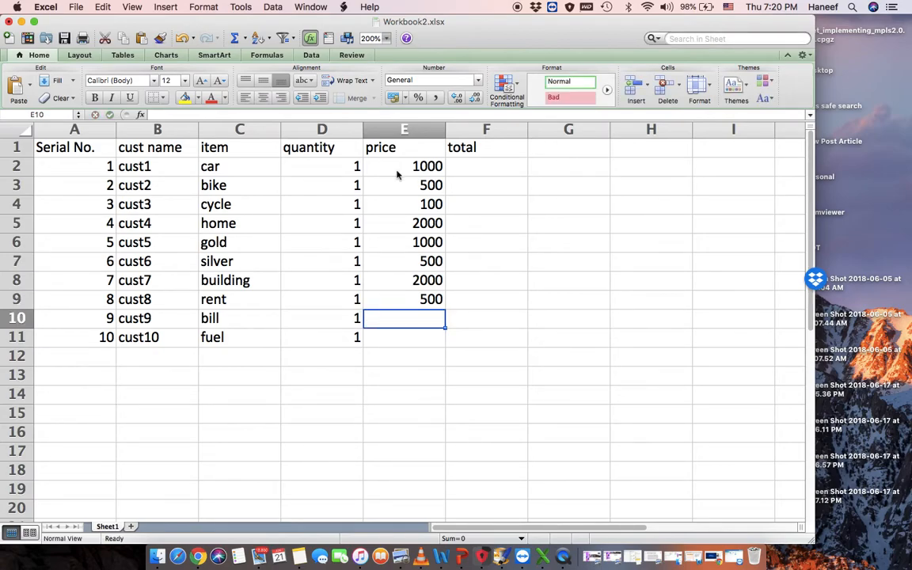
pyautogui.write('100')
pyautogui.press('Return')
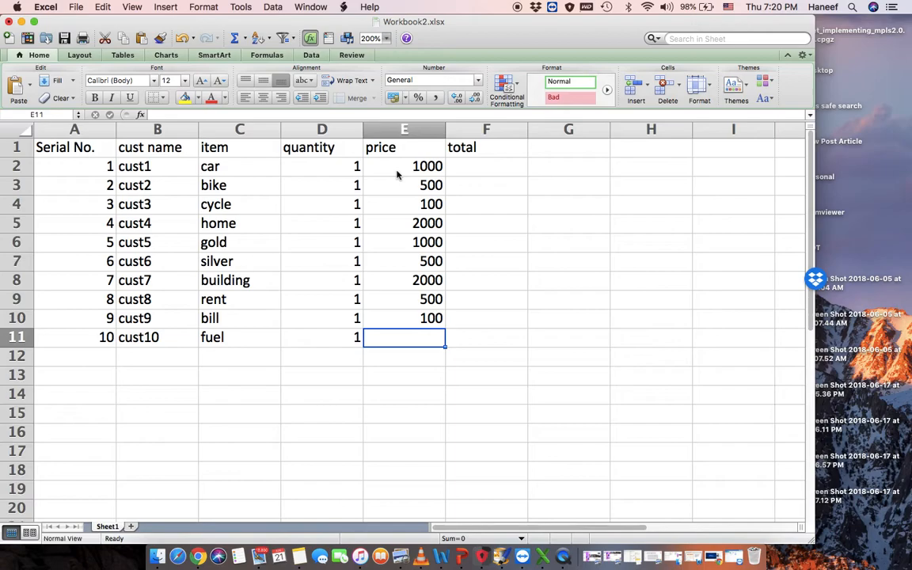
pyautogui.write('500')
pyautogui.press('Return')
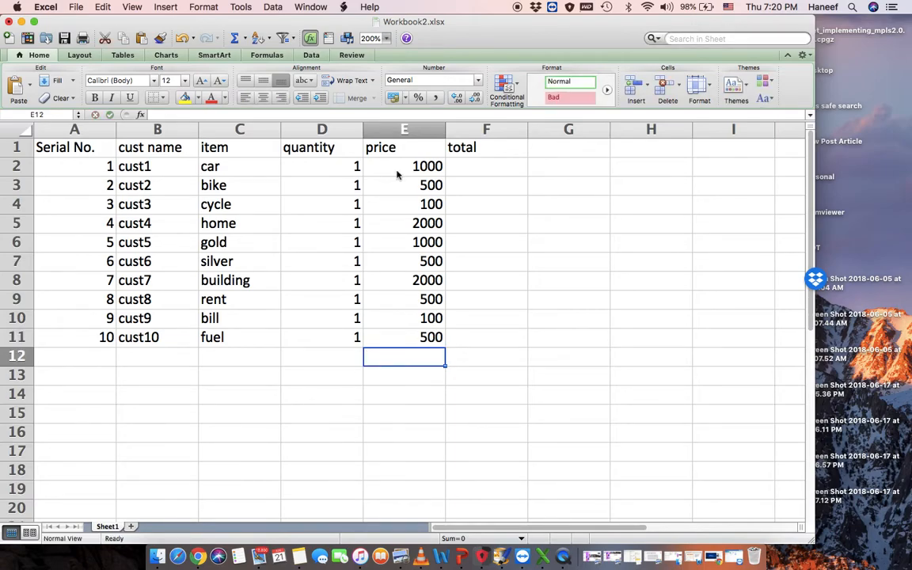
pyautogui.moveTo(397, 169); pyautogui.dragTo(429, 303)
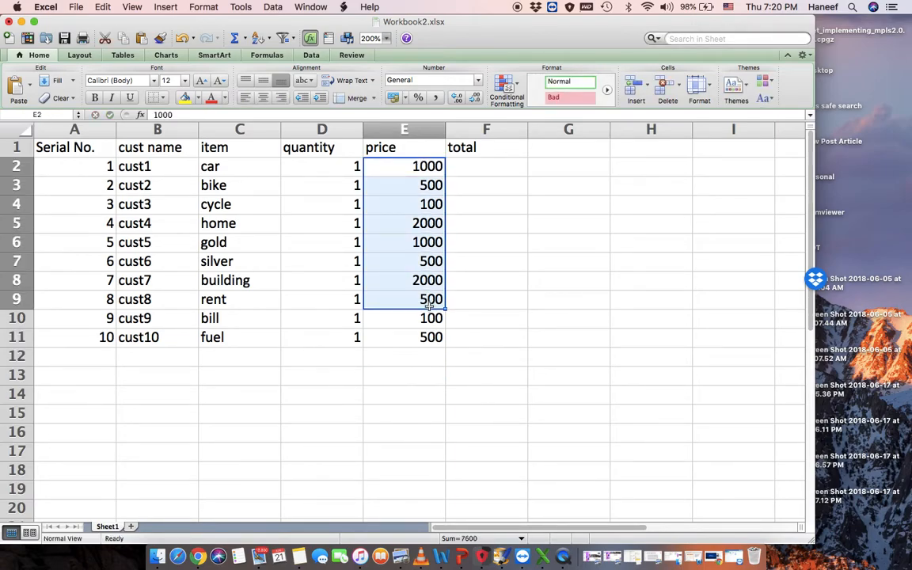
pyautogui.click(433, 353)
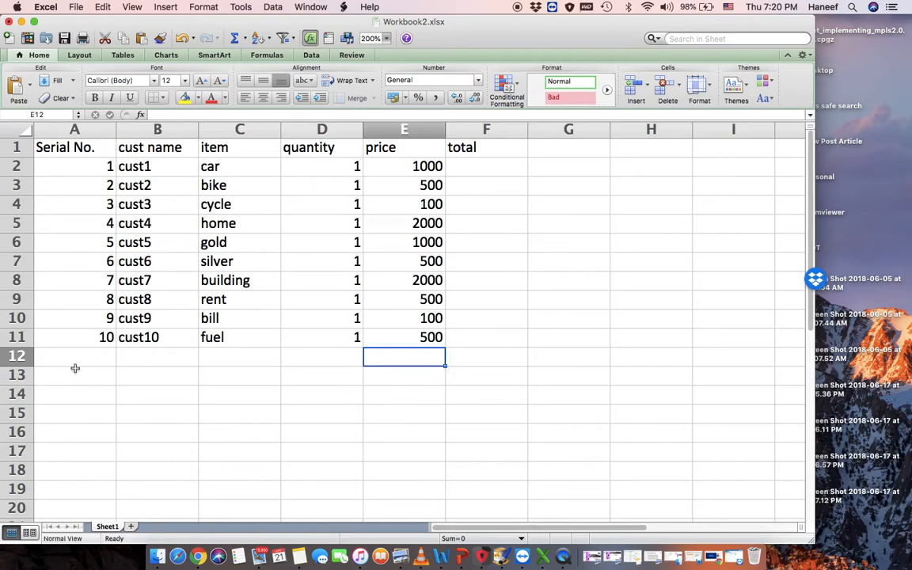
pyautogui.click(509, 162)
# - Change the car quantity in D2 to 2 and the bike quantity in D3 to 5
pyautogui.click(349, 167)
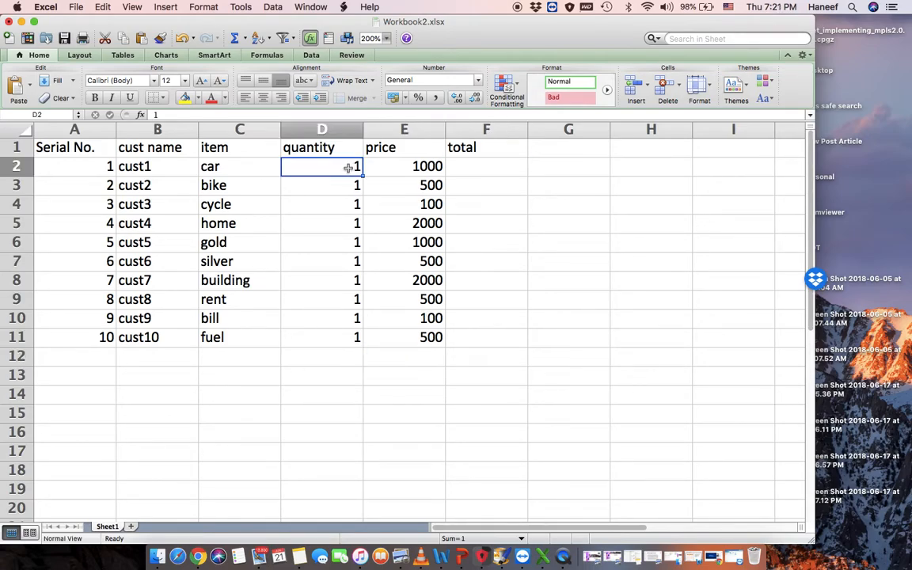
pyautogui.write('2')
pyautogui.press('BackSpace')
pyautogui.write('1')
pyautogui.click(354, 193)
pyautogui.write('5')
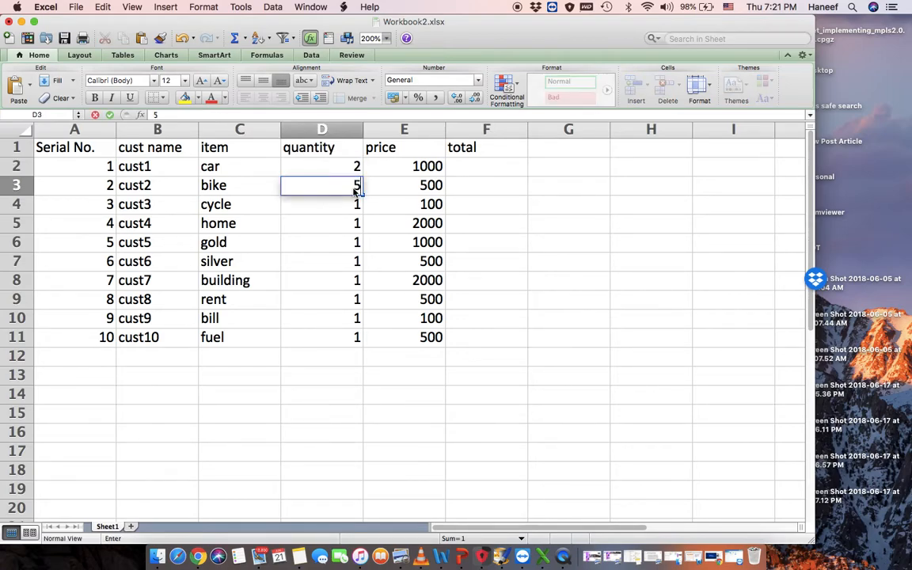
# - Set the quantities of home in D5 to 2, rent in D9 to 5 and bill in D10 to 5
pyautogui.click(344, 230)
pyautogui.write('2')
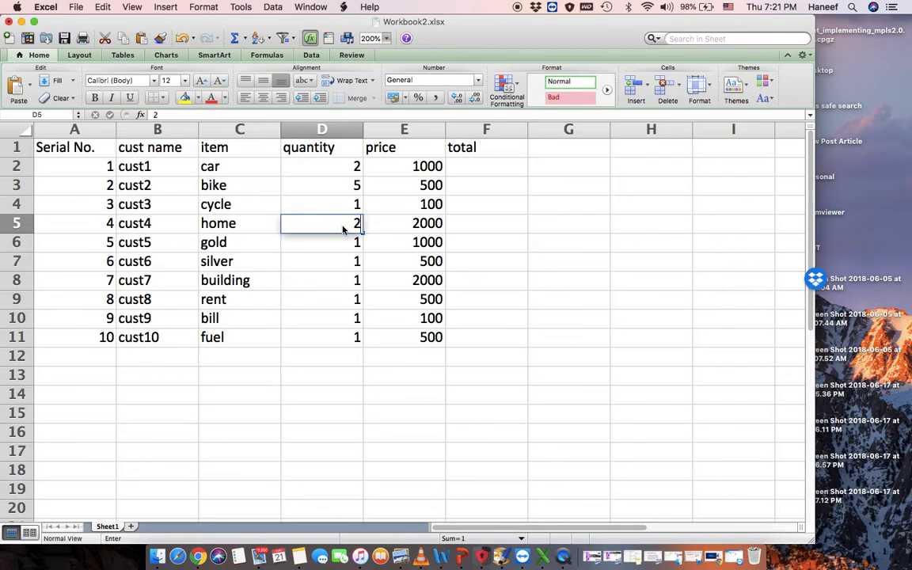
pyautogui.click(340, 304)
pyautogui.write('5')
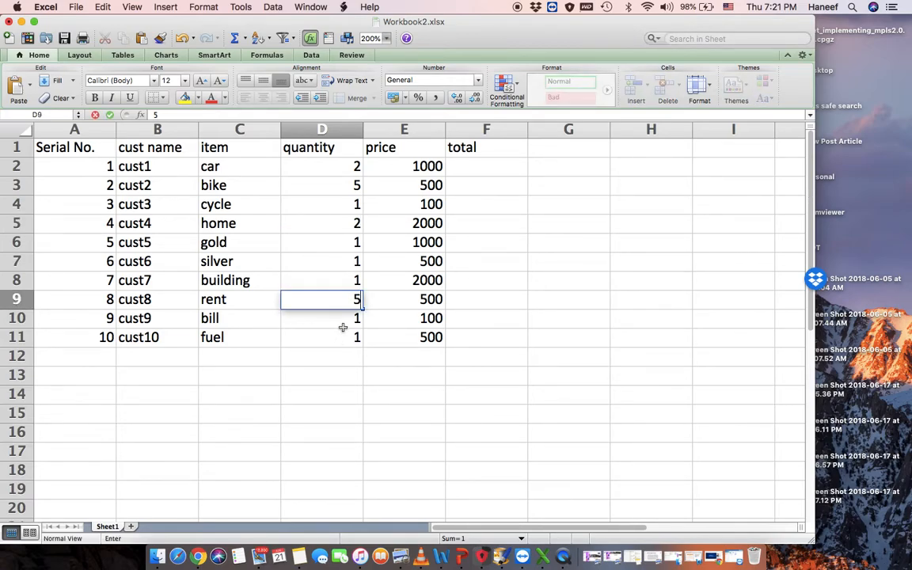
pyautogui.click(345, 324)
pyautogui.write('5')
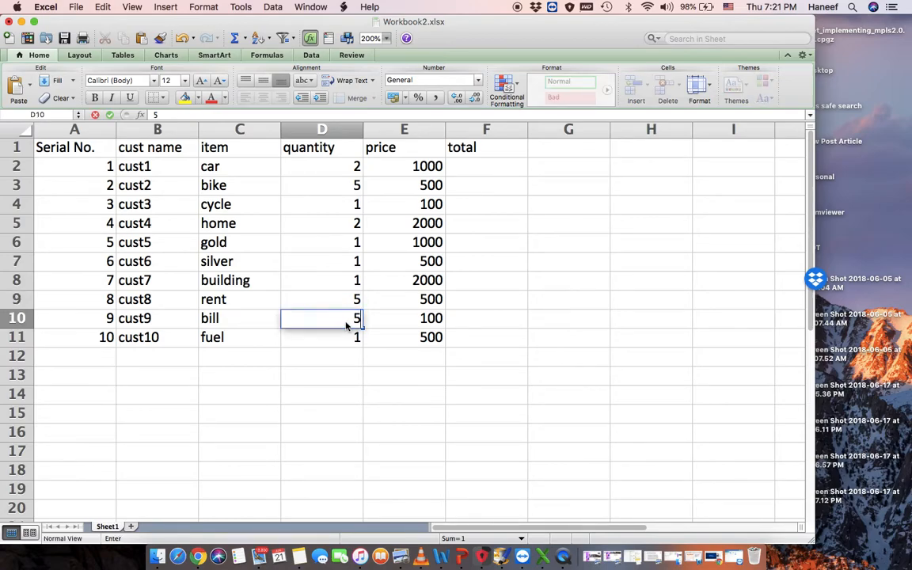
# - Enter the formula =sum(D2*E2) in F2 to multiply the car's quantity by its price
pyautogui.click(479, 173)
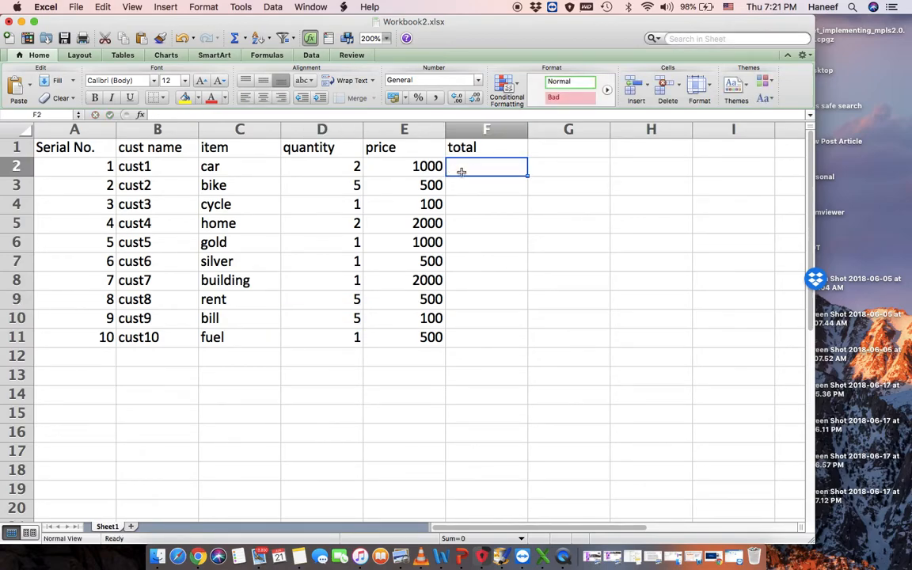
pyautogui.click(320, 162)
pyautogui.click(402, 168)
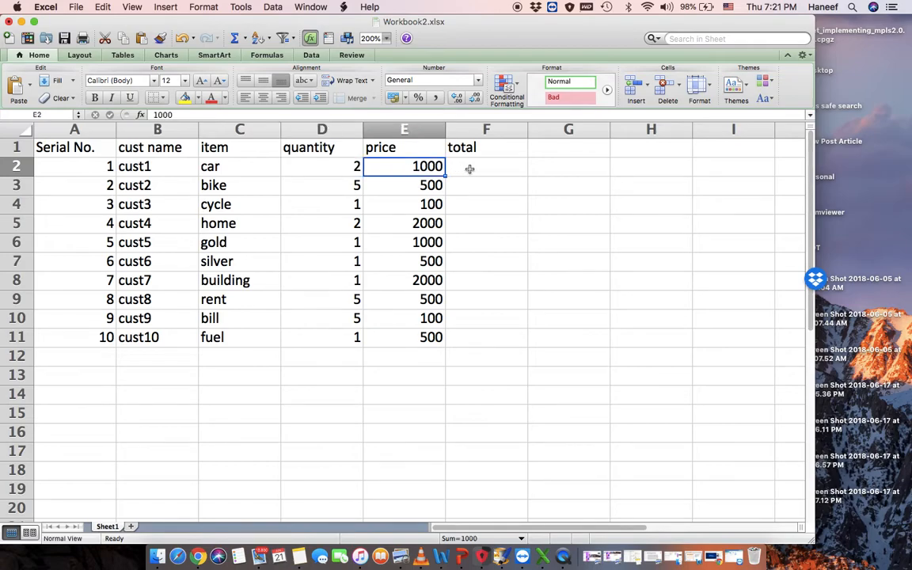
pyautogui.click(479, 171)
pyautogui.write('=sum')
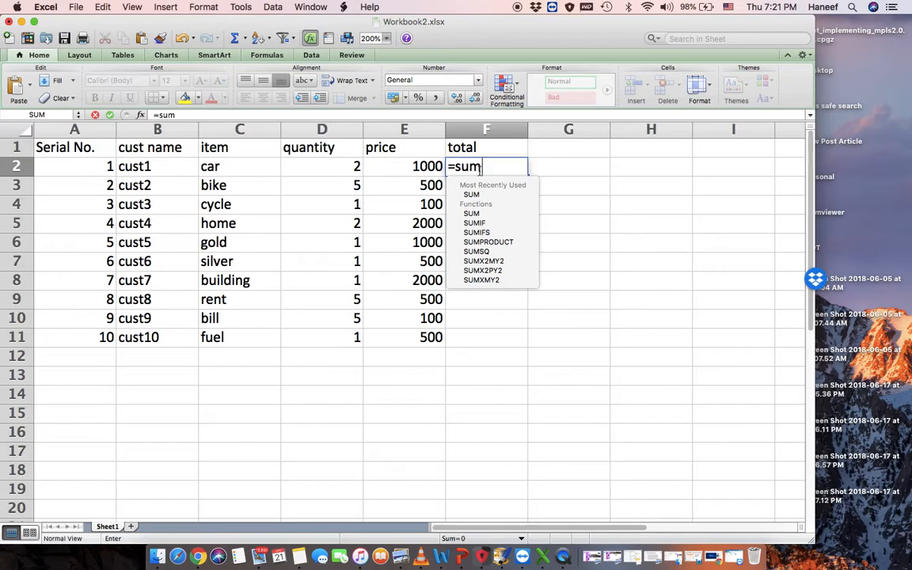
pyautogui.write('(')
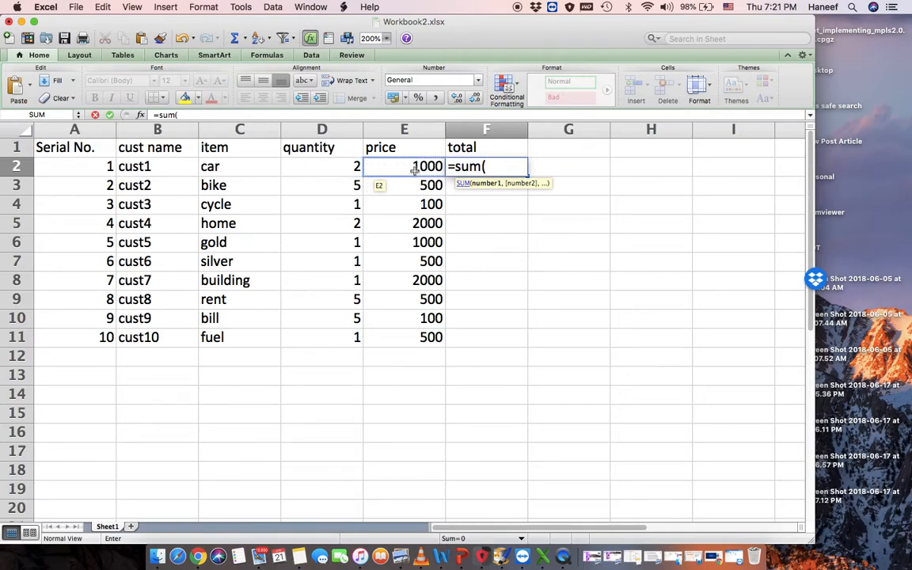
pyautogui.click(336, 168)
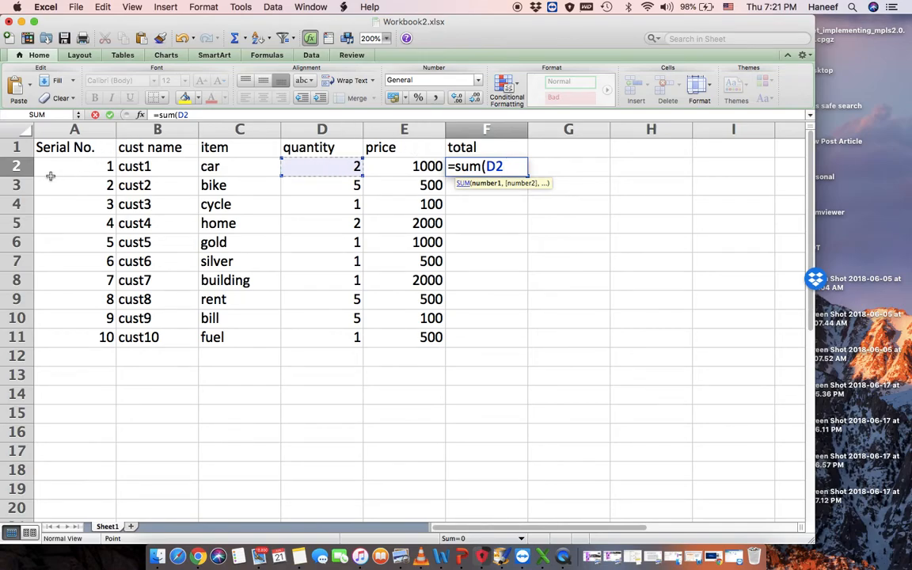
pyautogui.click(509, 166)
pyautogui.write('*')
pyautogui.press('BackSpace')
pyautogui.click(428, 171)
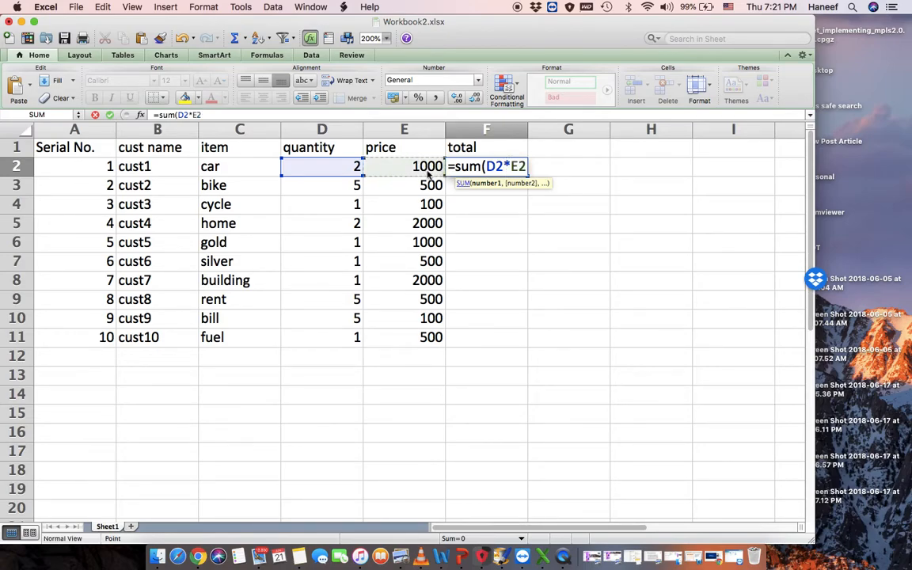
pyautogui.write(')')
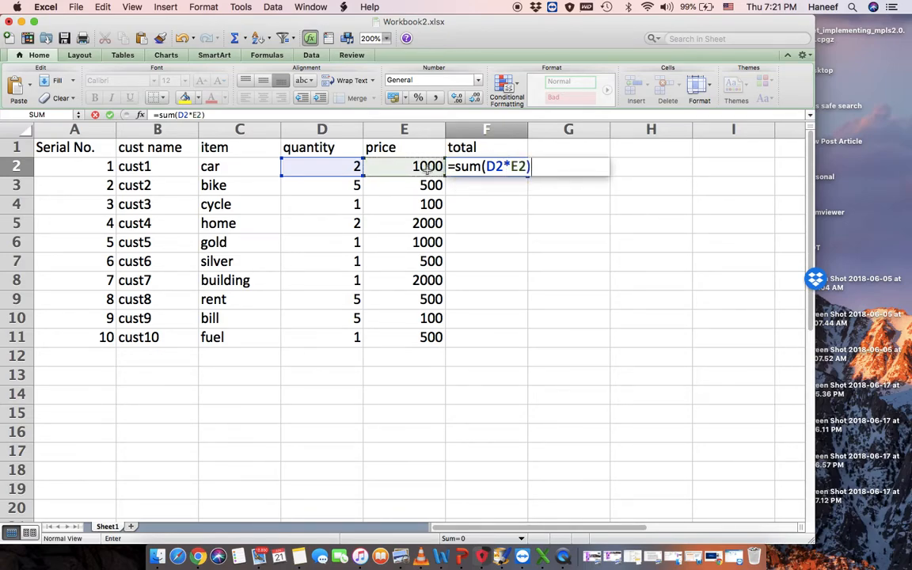
pyautogui.press('Return')
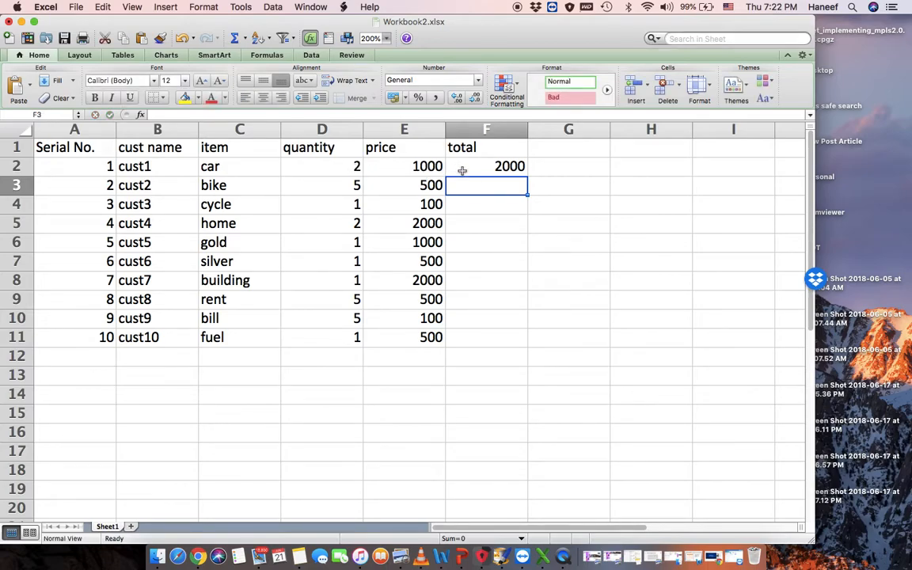
# - Fill the total formula from F2 down through F5
pyautogui.click(502, 165)
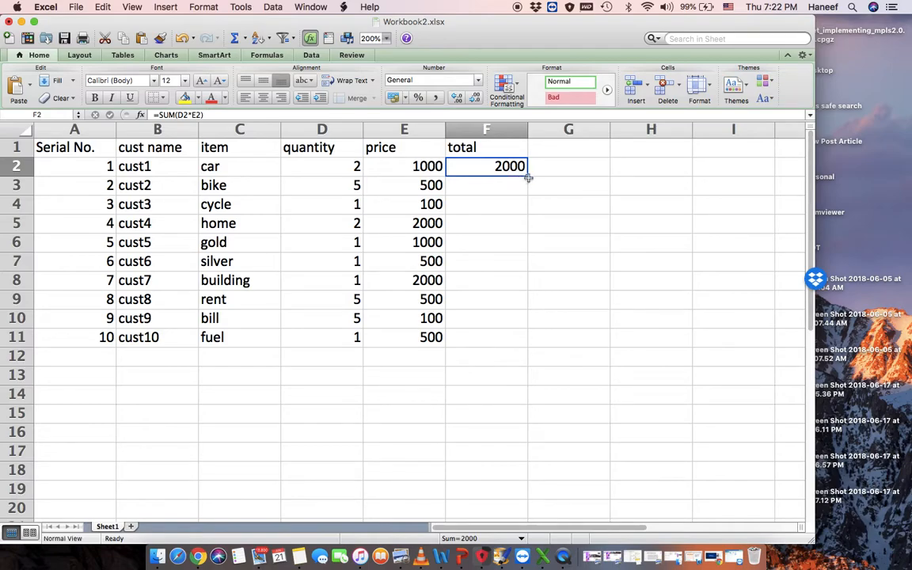
pyautogui.click(529, 187)
pyautogui.click(474, 163)
pyautogui.moveTo(474, 178); pyautogui.dragTo(523, 225)
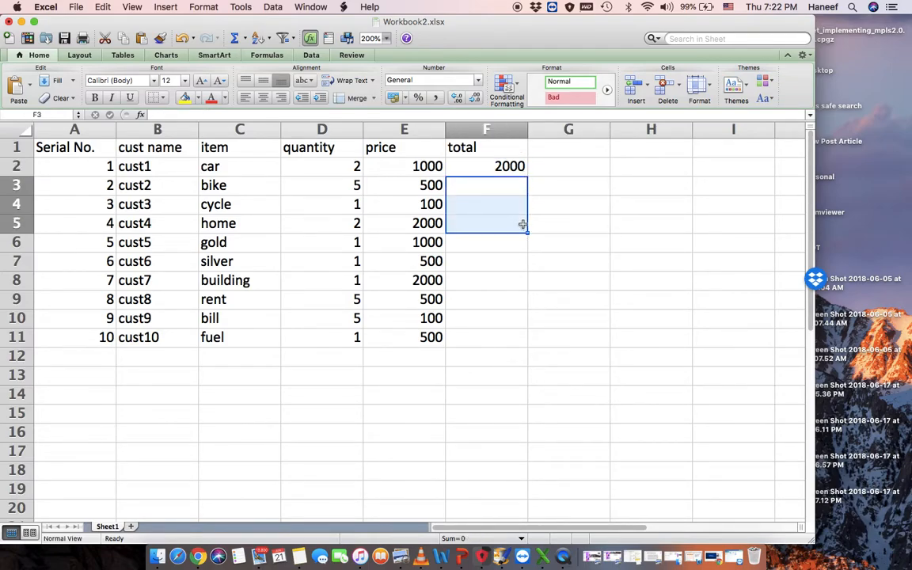
pyautogui.click(563, 196)
pyautogui.click(515, 168)
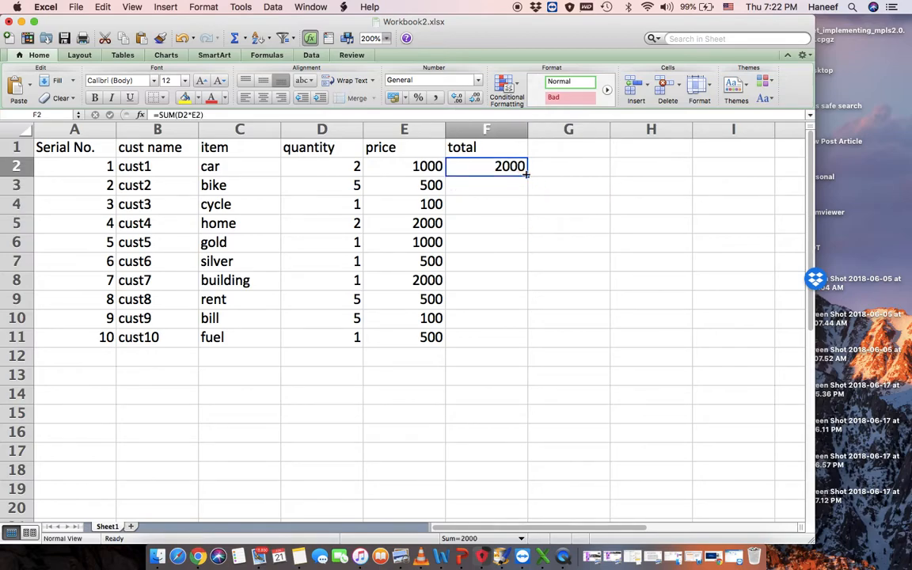
pyautogui.moveTo(526, 176); pyautogui.dragTo(530, 238)
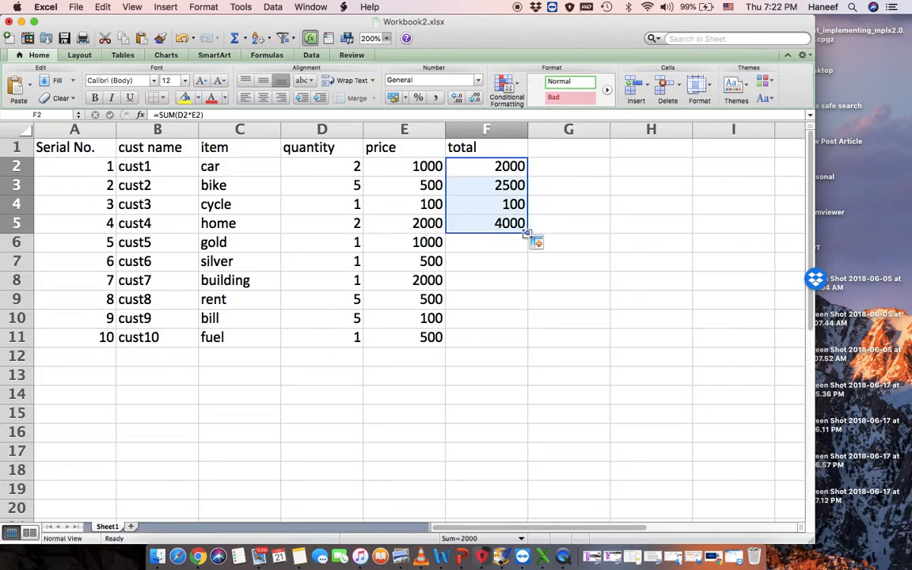
# - Extend the total formula from F5 down through F8, covering the gold, silver and building rows
pyautogui.click(488, 244)
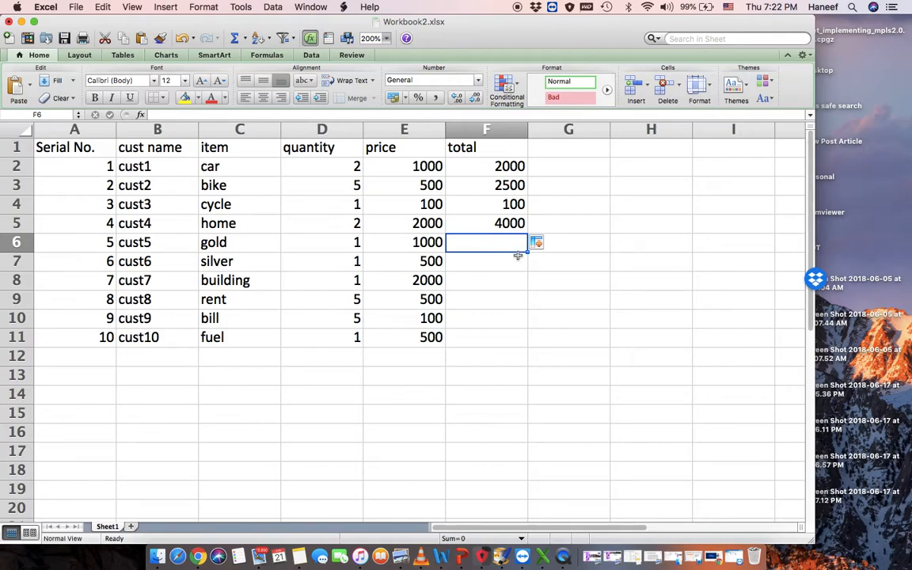
pyautogui.press('Up')
pyautogui.moveTo(527, 231); pyautogui.dragTo(521, 267)
pyautogui.click(514, 242)
pyautogui.click(517, 262)
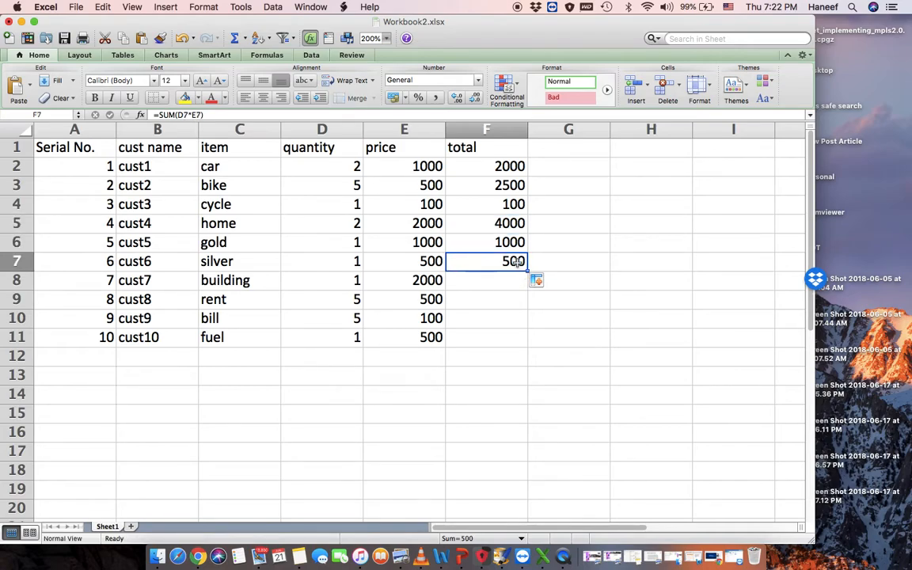
pyautogui.moveTo(525, 270); pyautogui.dragTo(523, 283)
# - Enter the formula =sum(D9*E9) in F9 to calculate the total for rent
pyautogui.click(501, 301)
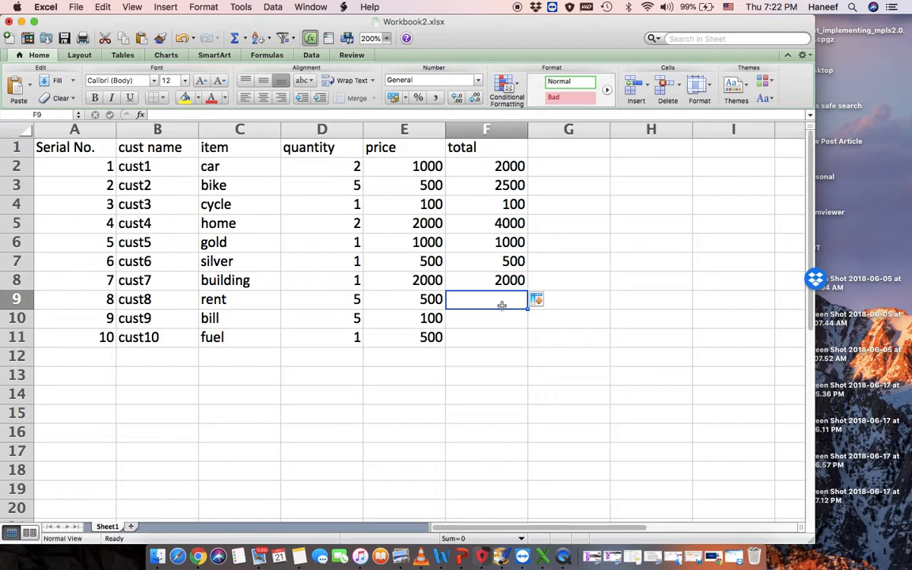
pyautogui.write('=')
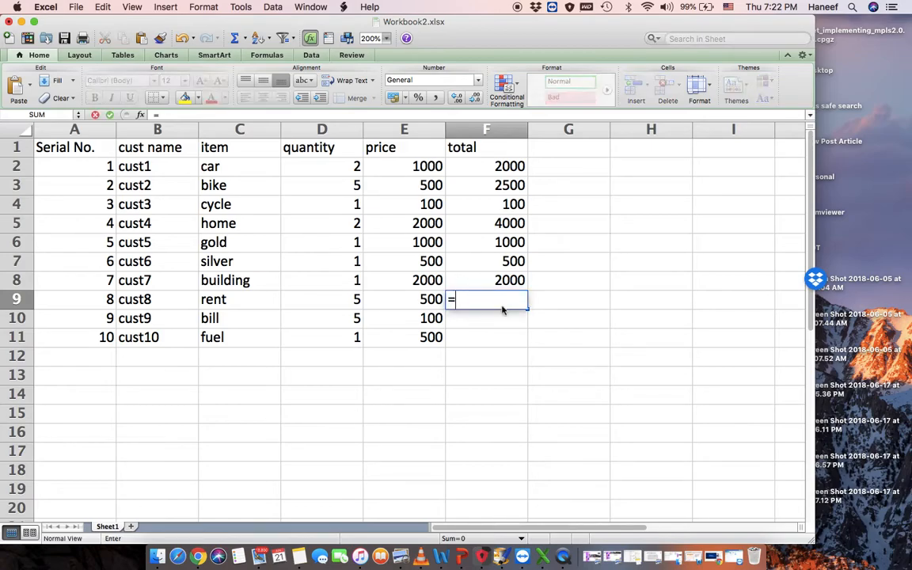
pyautogui.write('sum(')
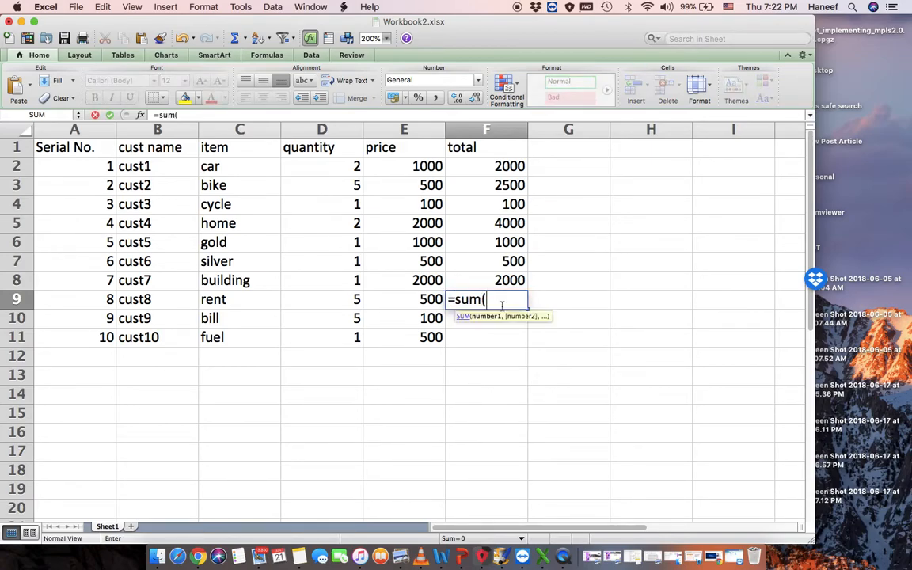
pyautogui.click(337, 300)
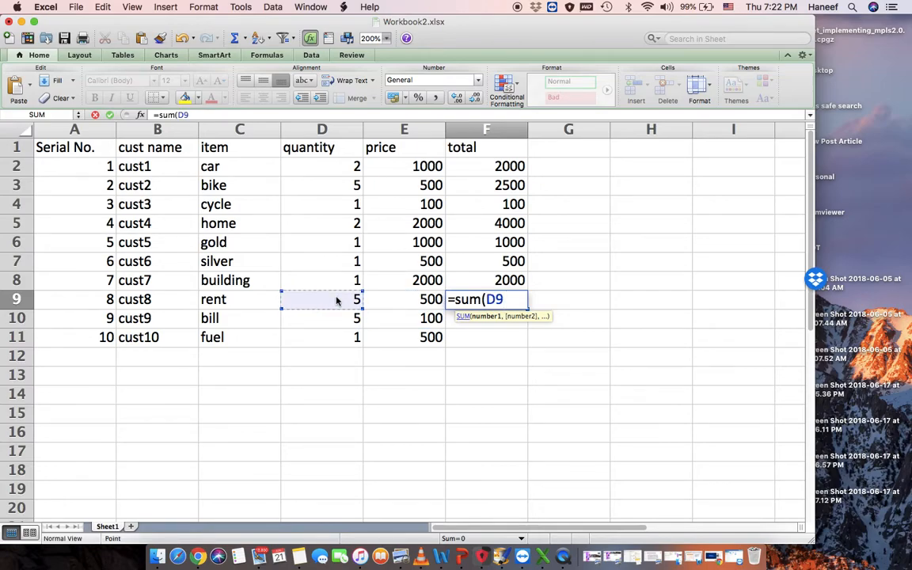
pyautogui.write('*')
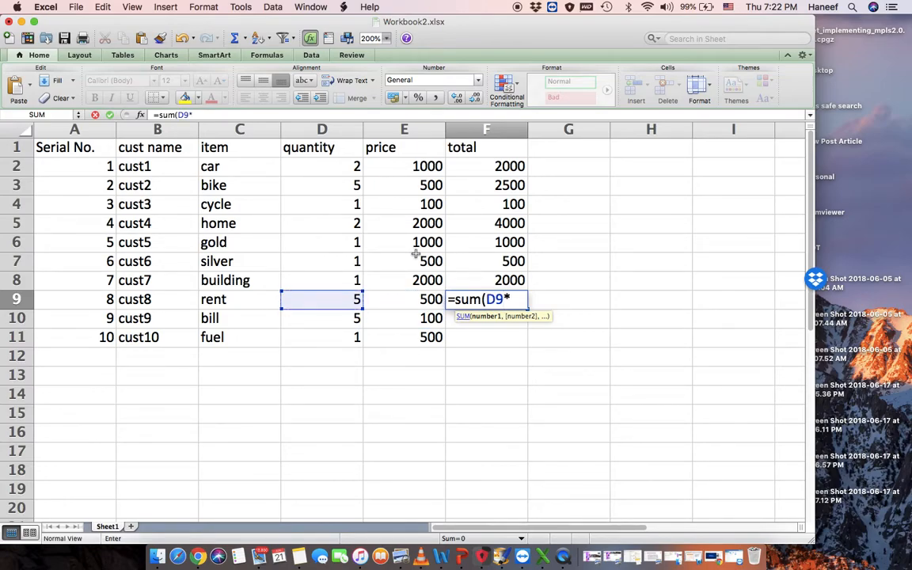
pyautogui.click(423, 299)
pyautogui.write(')')
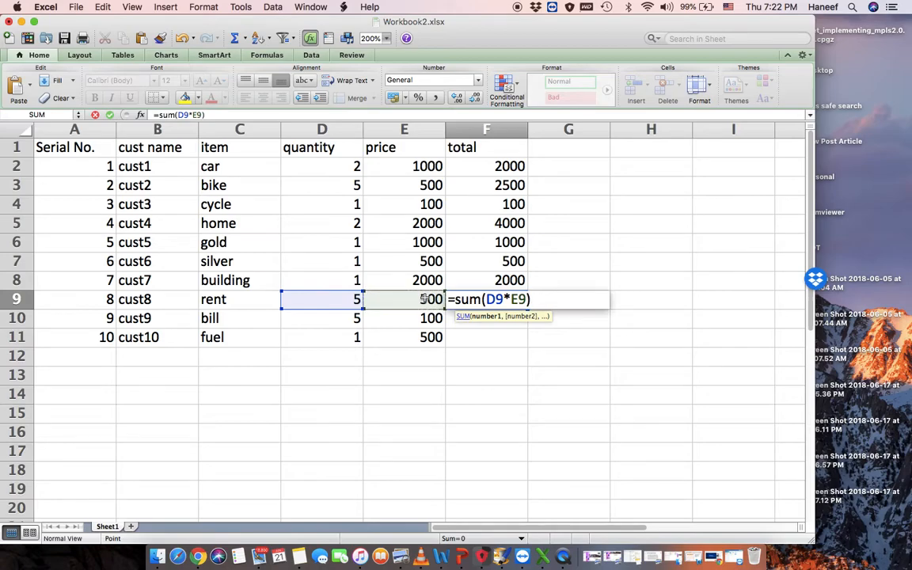
pyautogui.press('Return')
# - Fill the total formula from F9 down through F11 for the bill and fuel rows
pyautogui.click(504, 308)
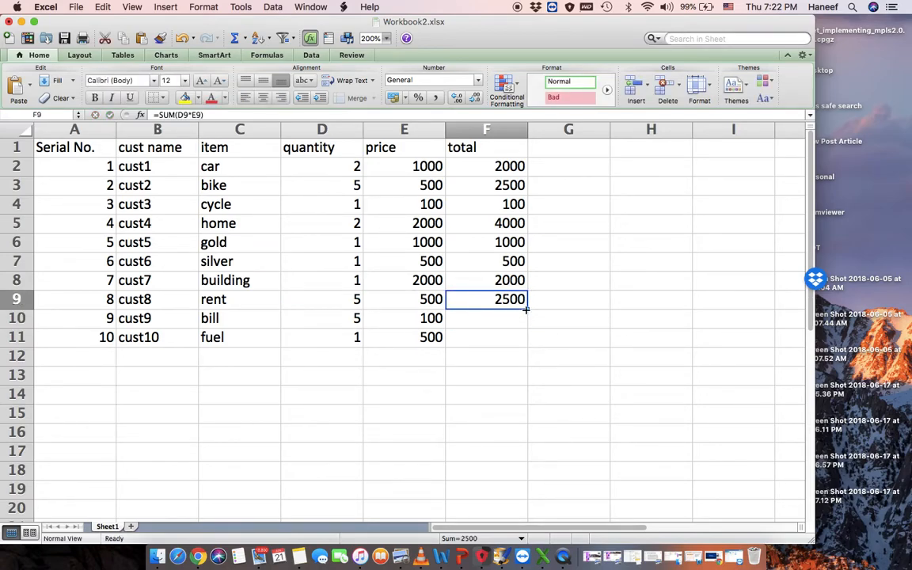
pyautogui.moveTo(526, 310); pyautogui.dragTo(527, 354)
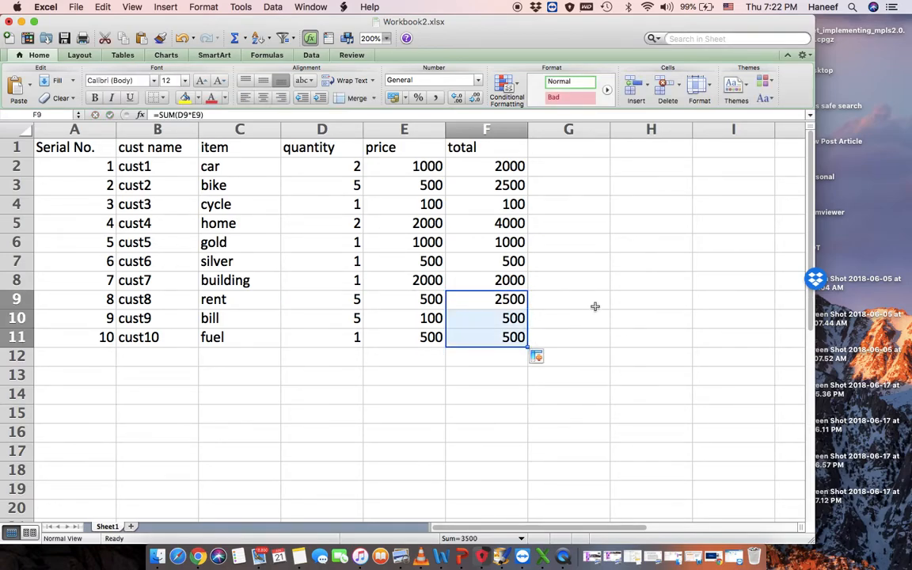
pyautogui.click(595, 306)
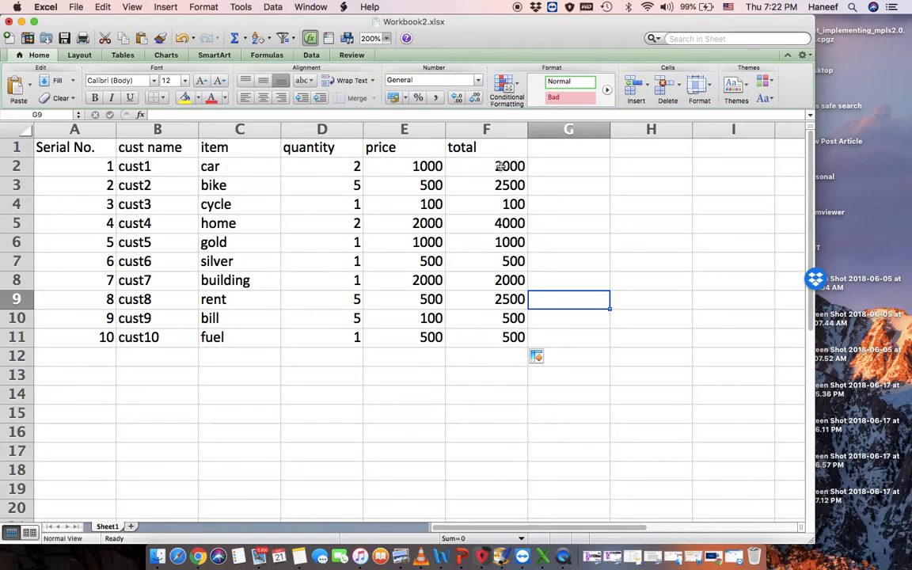
pyautogui.moveTo(501, 166); pyautogui.dragTo(502, 349)
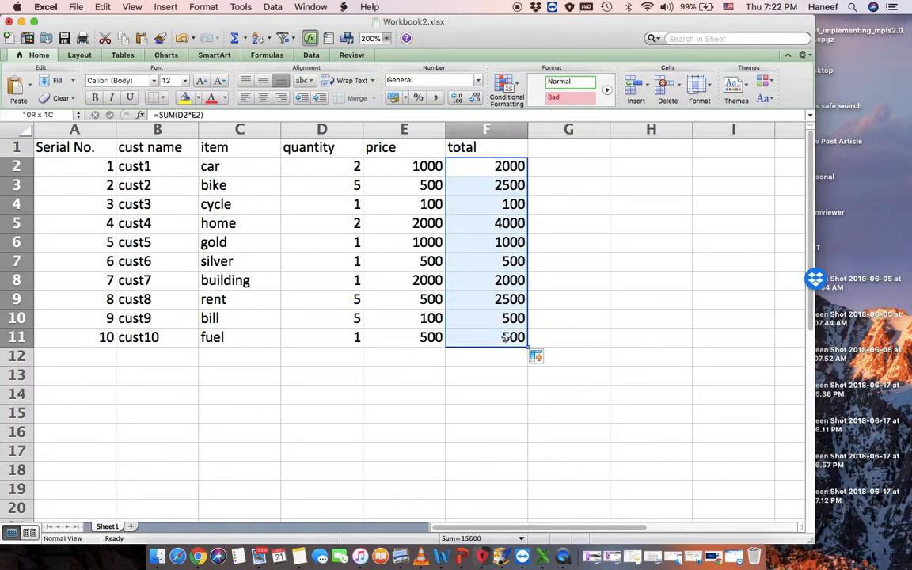
pyautogui.click(519, 361)
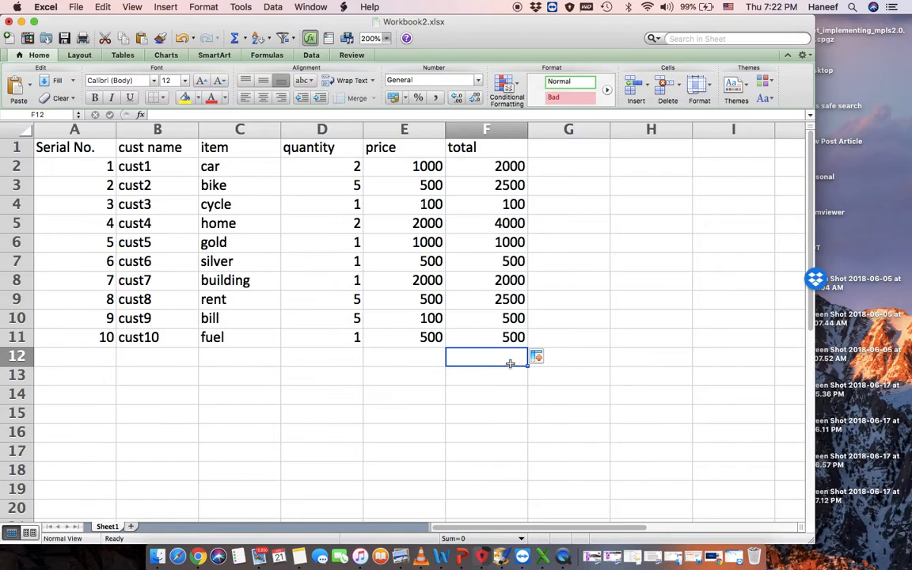
# - Merge and center the empty cells A12 through E12 below the table
pyautogui.moveTo(77, 357); pyautogui.dragTo(386, 360)
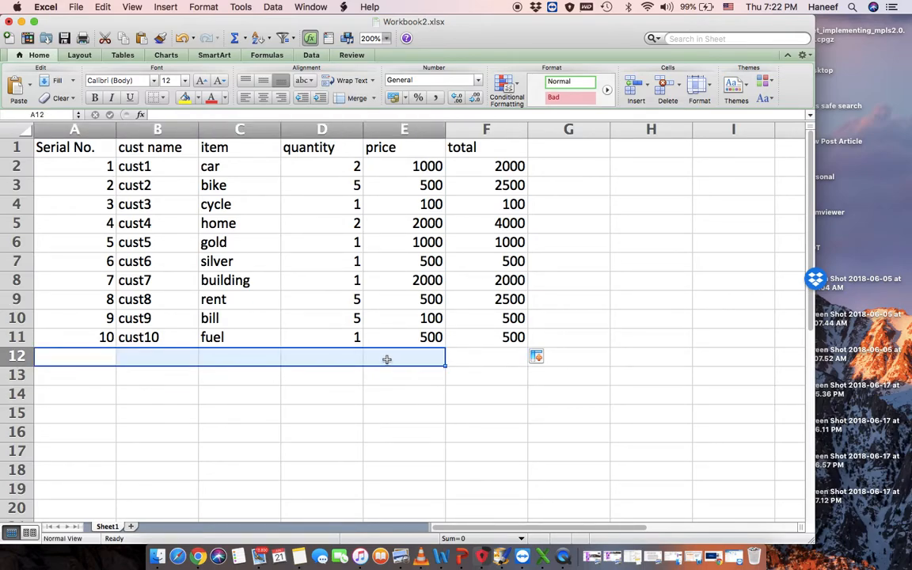
pyautogui.rightClick(387, 363)
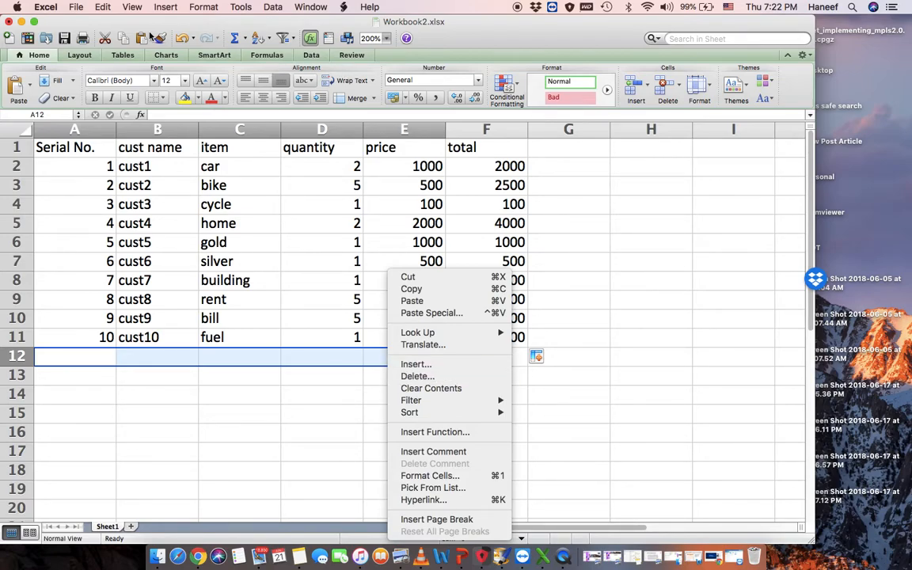
pyautogui.click(364, 103)
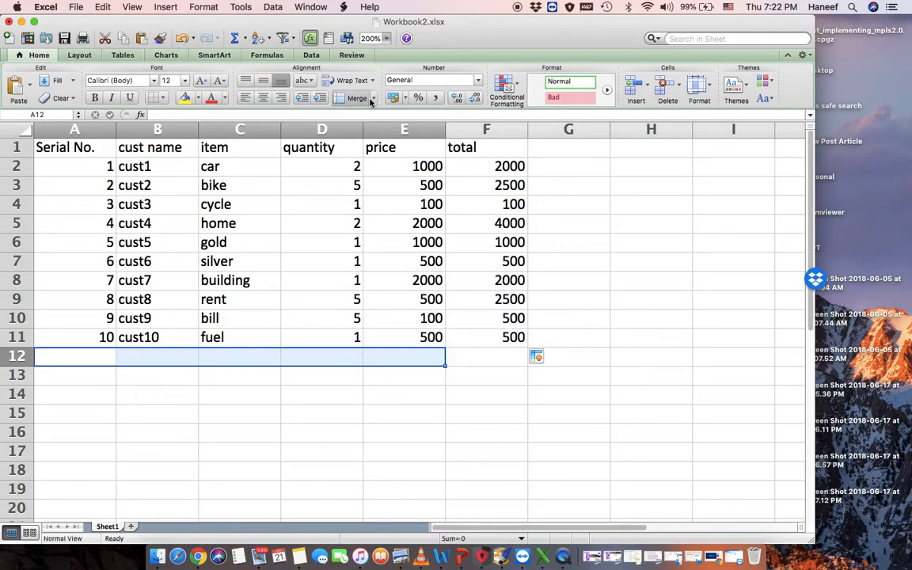
pyautogui.click(370, 100)
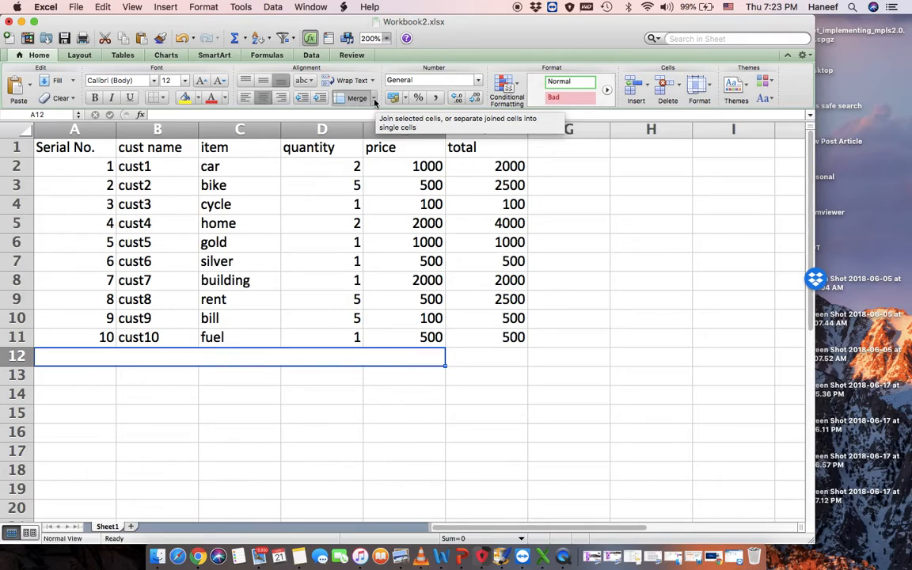
pyautogui.click(375, 100)
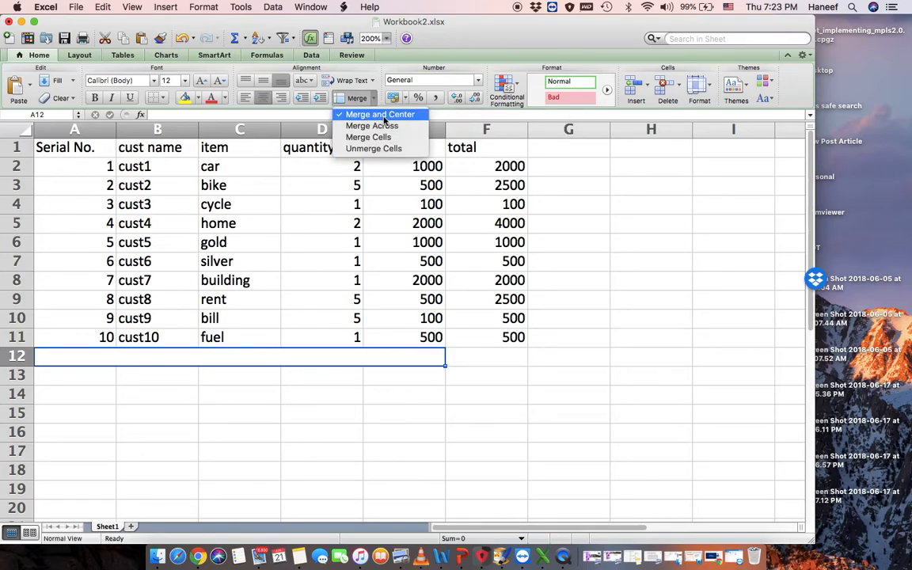
# - Unmerge cells A12 through E12 and merge and center them again
pyautogui.click(384, 117)
pyautogui.click(374, 99)
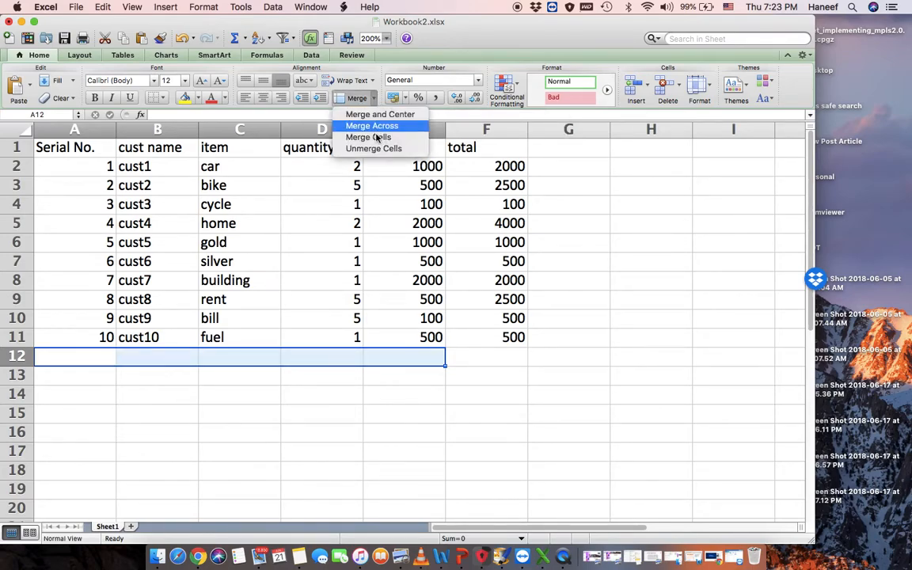
pyautogui.click(364, 100)
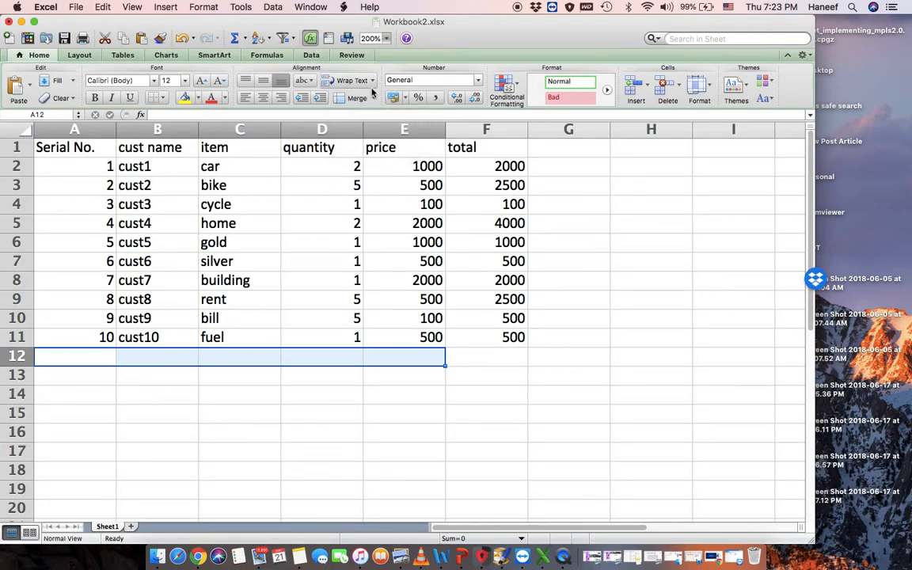
pyautogui.click(357, 98)
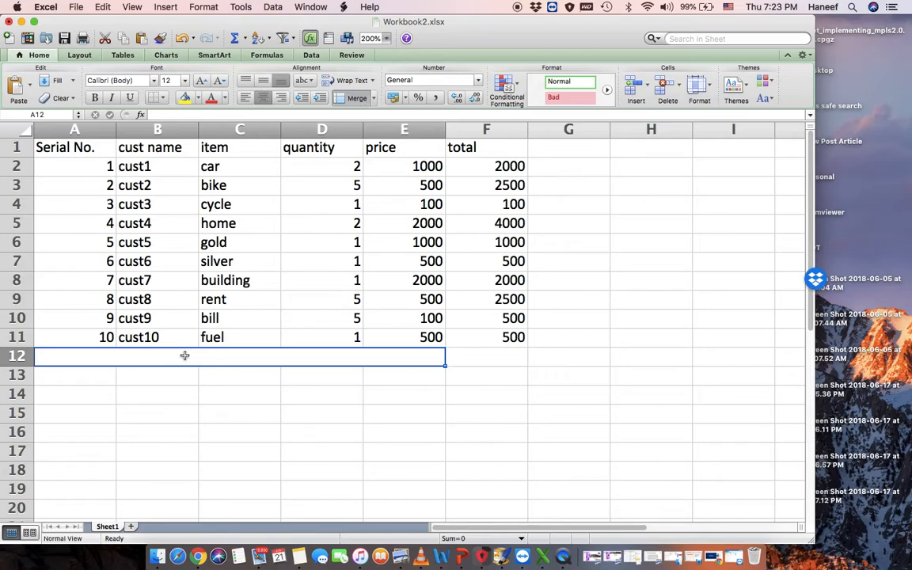
# - Enter the label Total in the merged cell A12 below the table
pyautogui.doubleClick(185, 355)
pyautogui.write('Total')
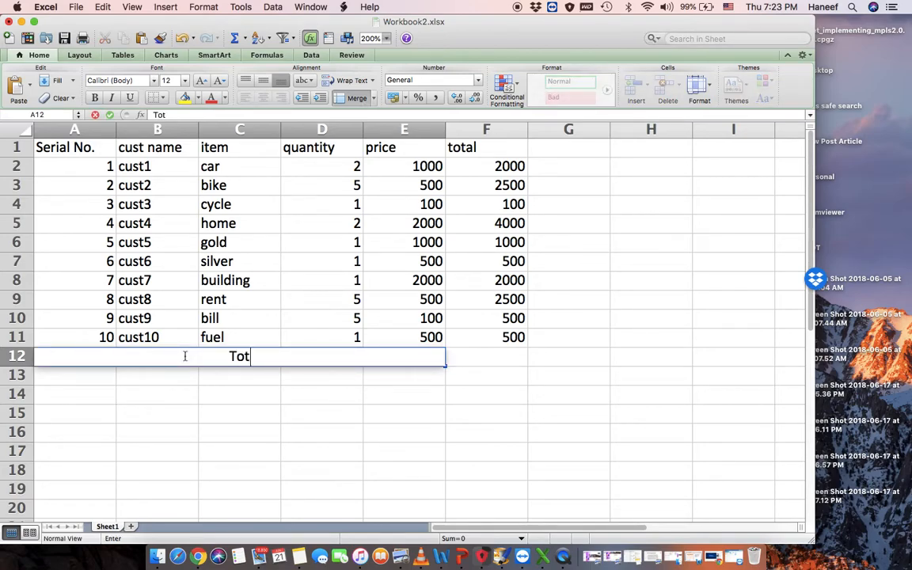
pyautogui.click(464, 356)
pyautogui.moveTo(513, 166); pyautogui.dragTo(507, 318)
pyautogui.click(504, 361)
pyautogui.write('=')
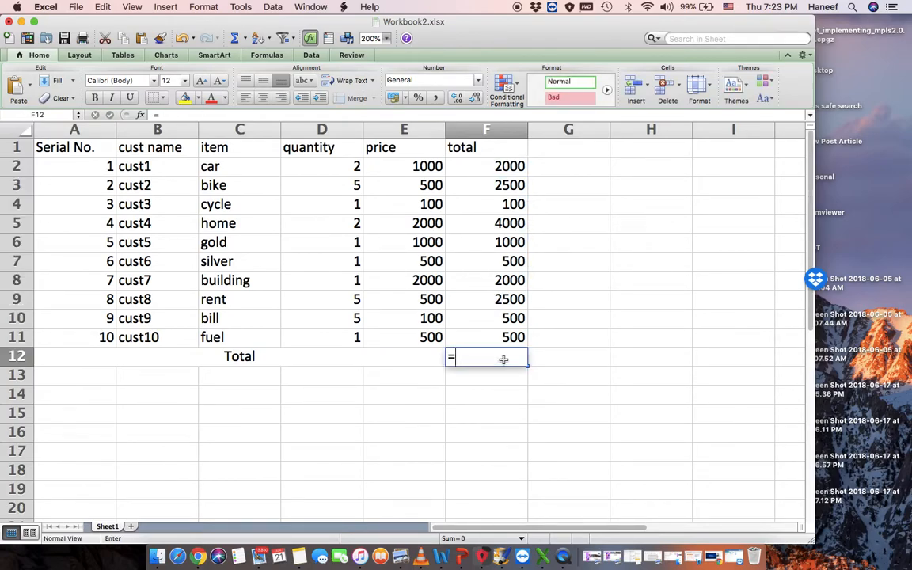
pyautogui.write('sum(')
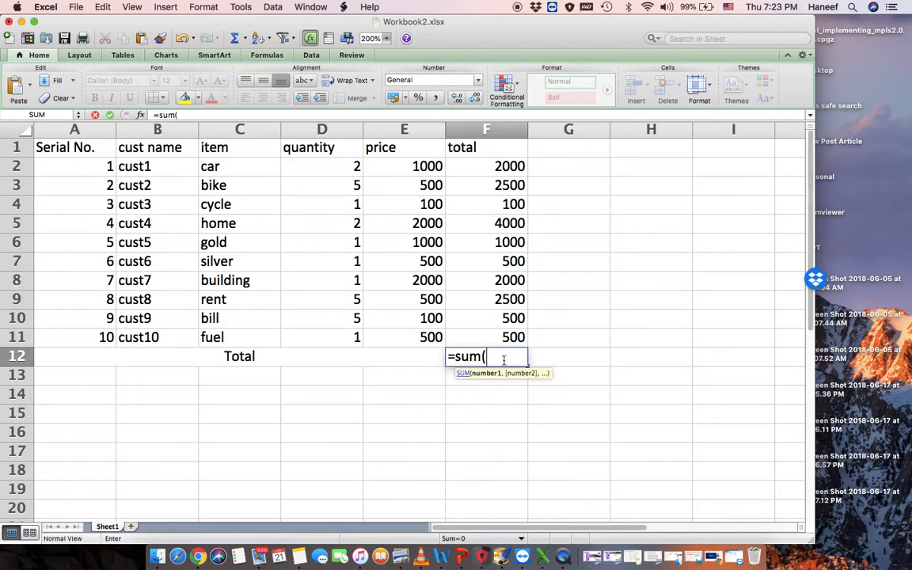
pyautogui.click(508, 166)
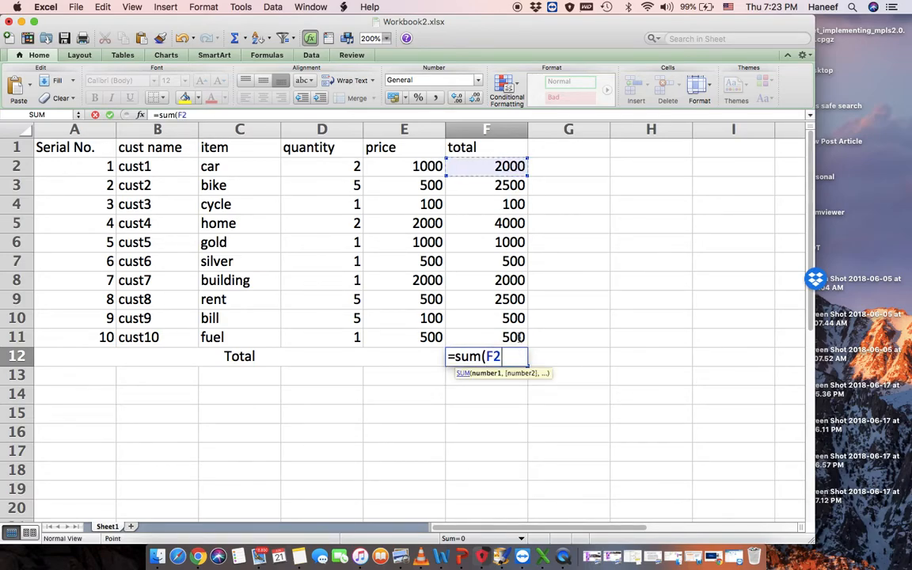
pyautogui.write('+')
pyautogui.click(525, 185)
pyautogui.moveTo(525, 185); pyautogui.dragTo(525, 340)
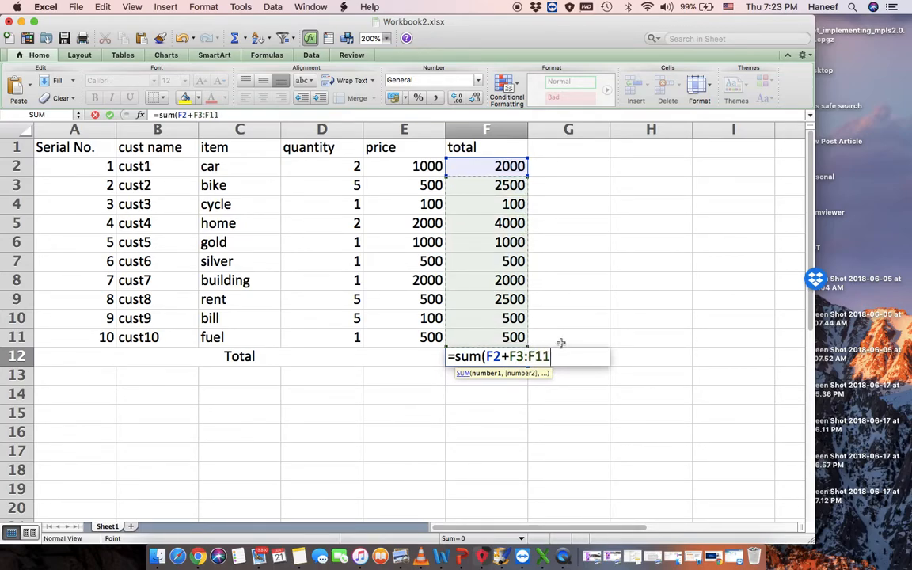
pyautogui.write(')')
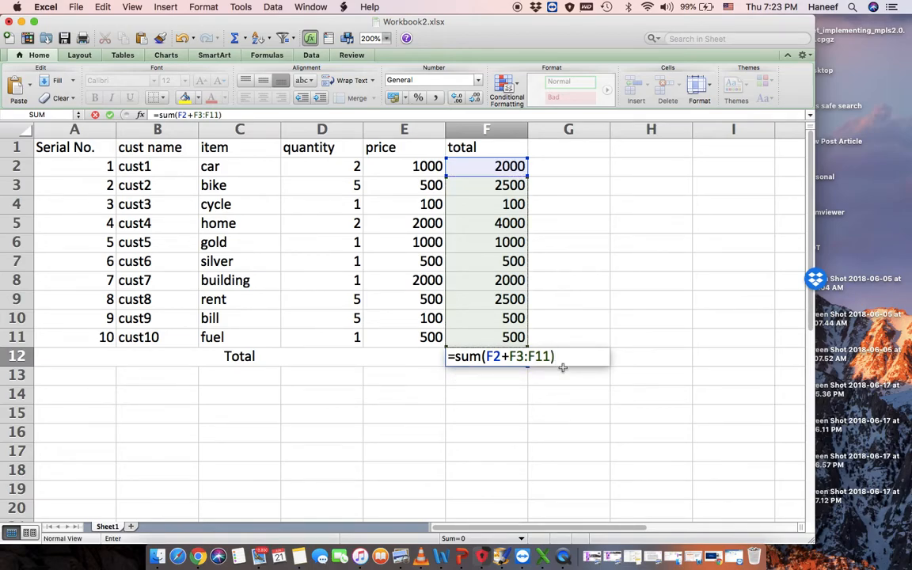
pyautogui.press('Escape')
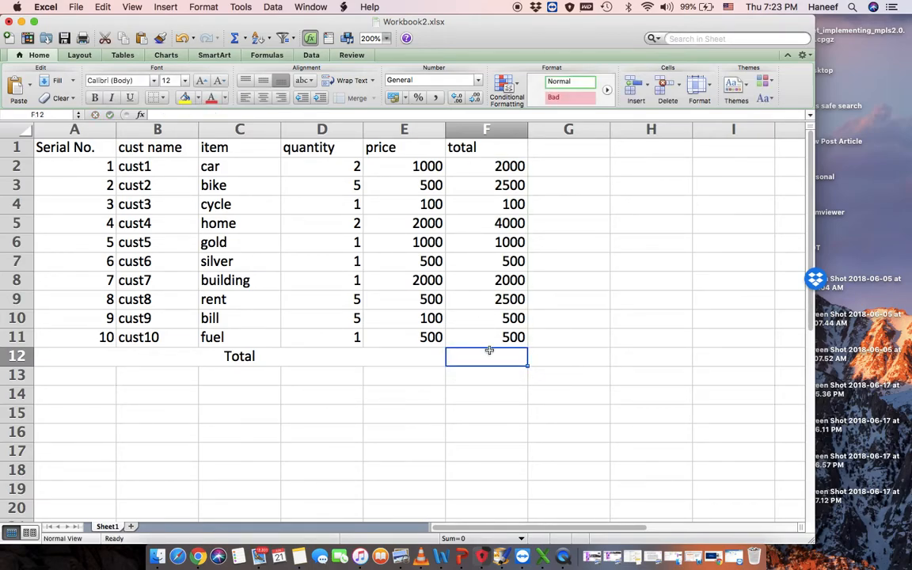
# - Enter the formula =sum(F2:F11) in F12 to calculate the grand total
pyautogui.write('=sum(')
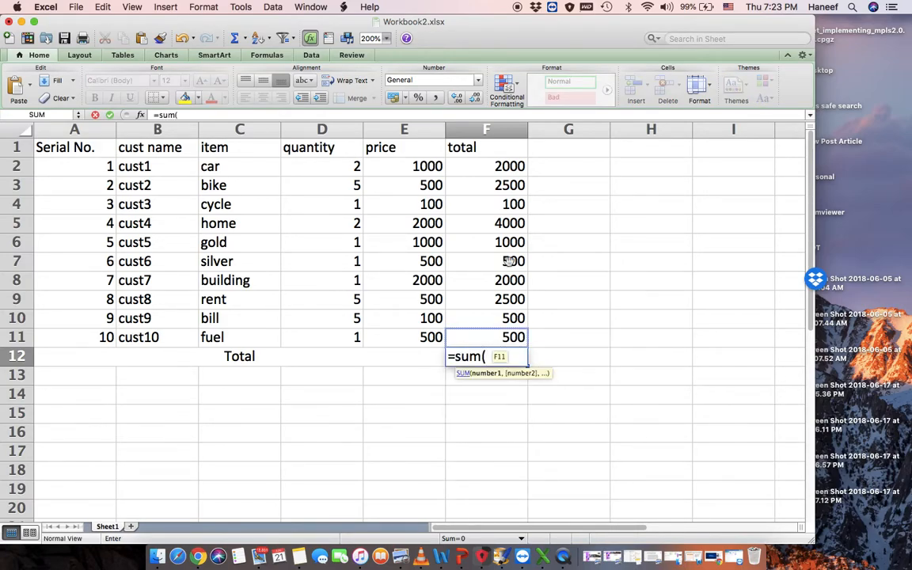
pyautogui.click(520, 169)
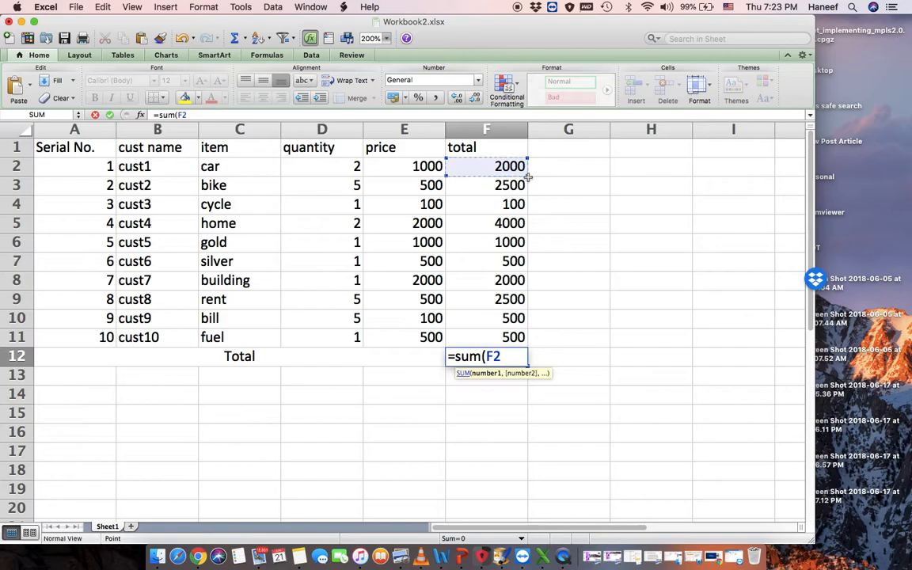
pyautogui.moveTo(526, 181); pyautogui.dragTo(529, 346)
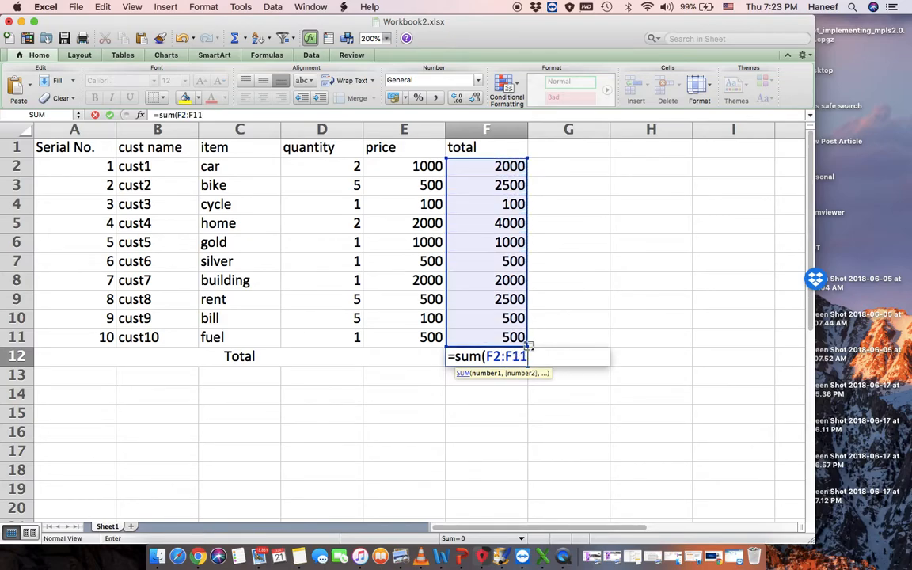
pyautogui.write(')')
pyautogui.press('Return')
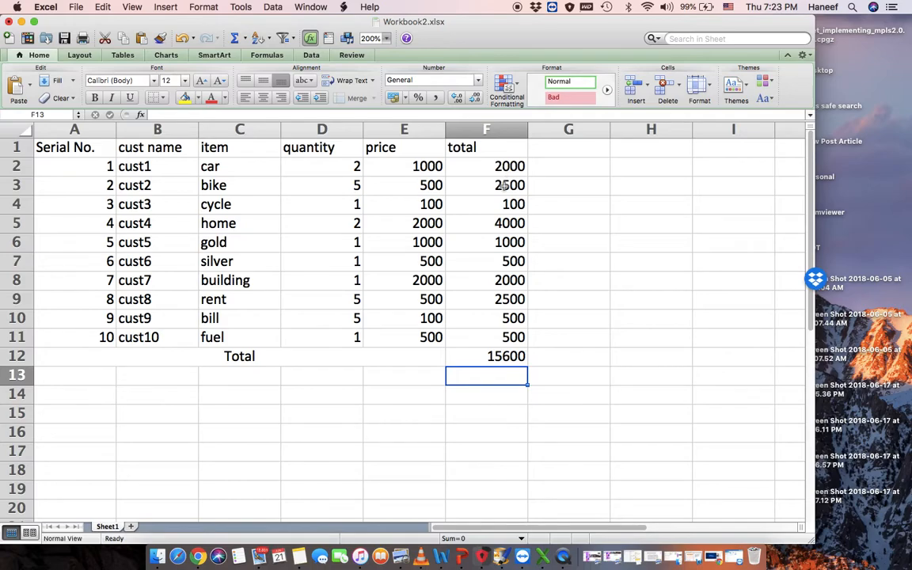
# - Apply outside borders to the total row, from A12 through F12
pyautogui.click(516, 356)
pyautogui.moveTo(444, 359); pyautogui.dragTo(71, 356)
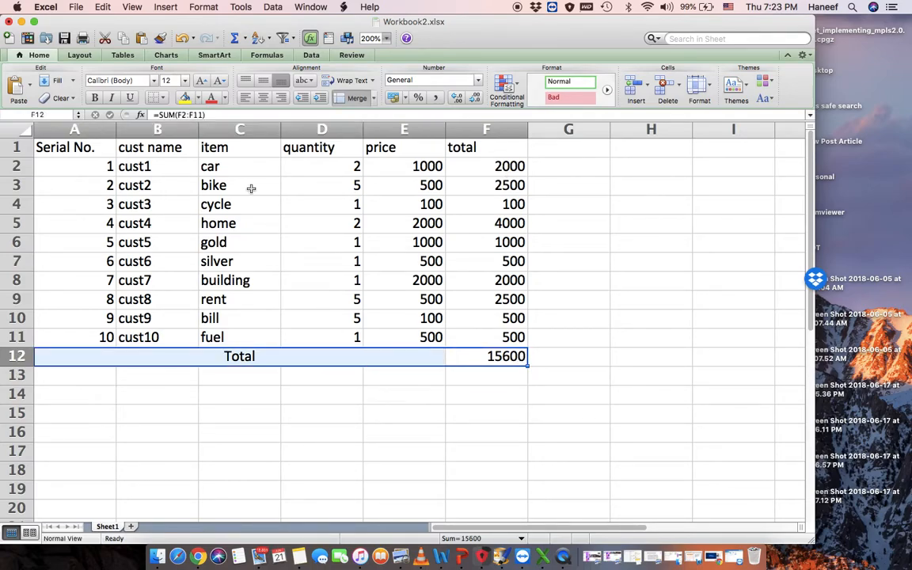
pyautogui.click(163, 97)
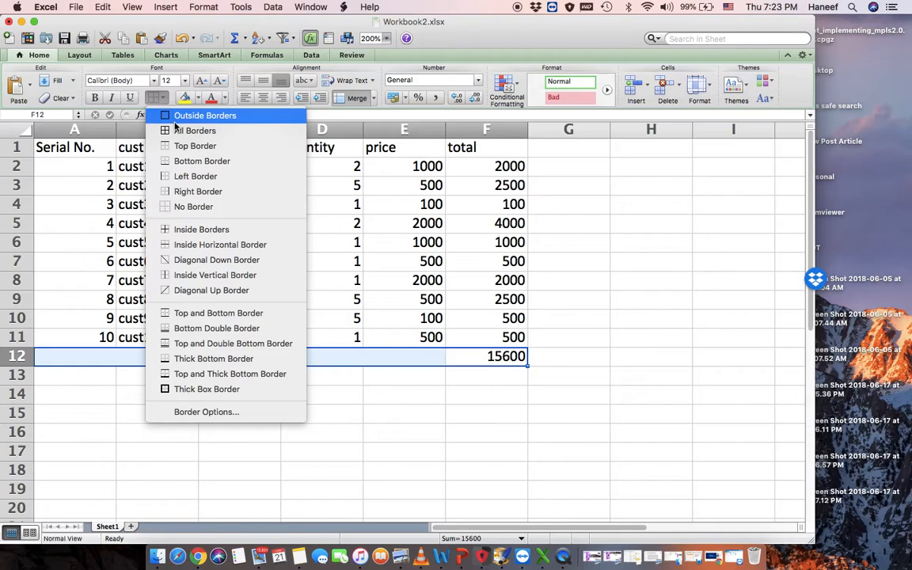
pyautogui.click(178, 116)
pyautogui.click(639, 323)
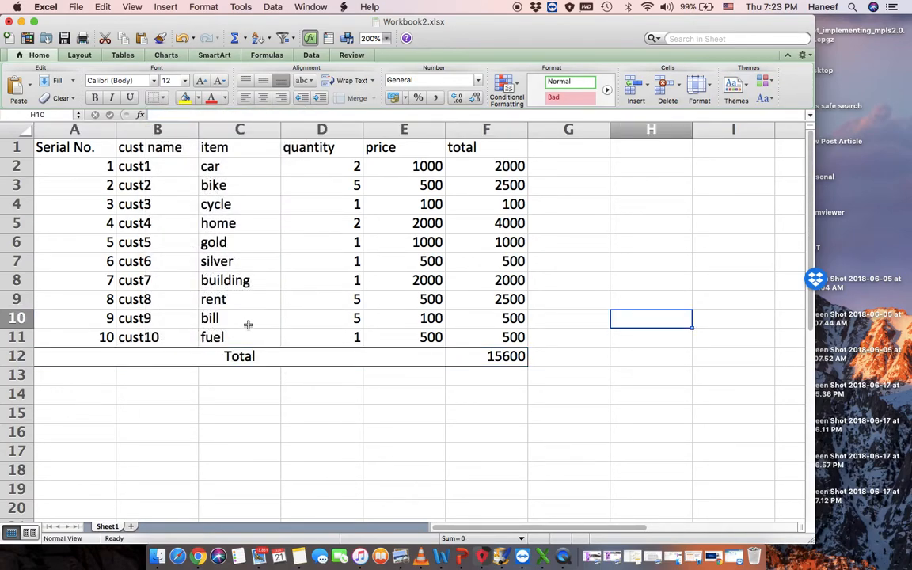
# - Start a second table in row 14 with the headings serial no in A14 and student name in B14
pyautogui.click(236, 396)
pyautogui.click(79, 392)
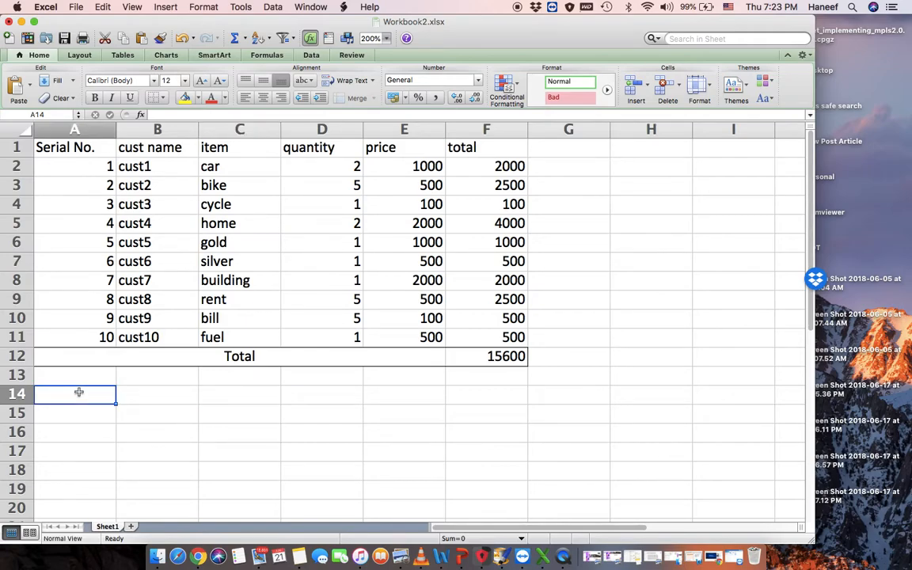
pyautogui.write('serial no')
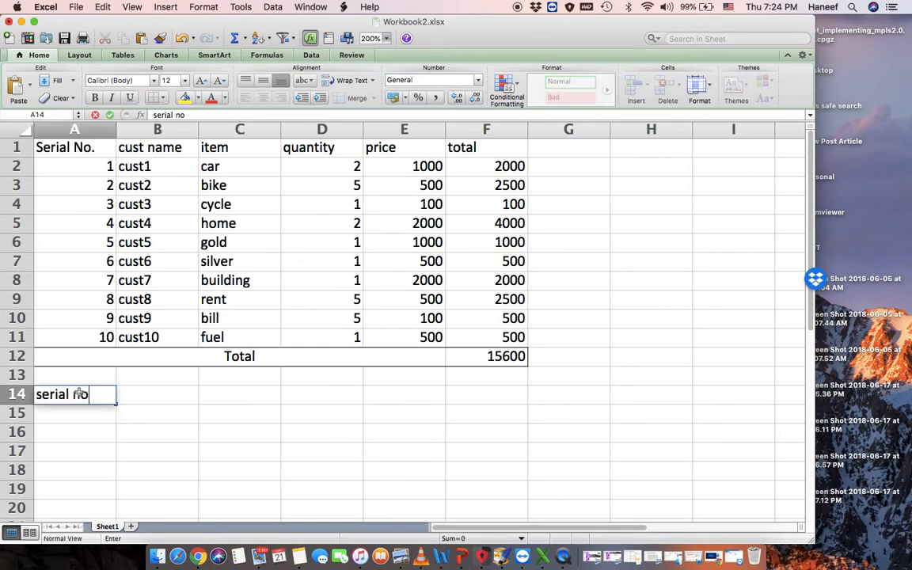
pyautogui.press('Tab')
pyautogui.write('stu')
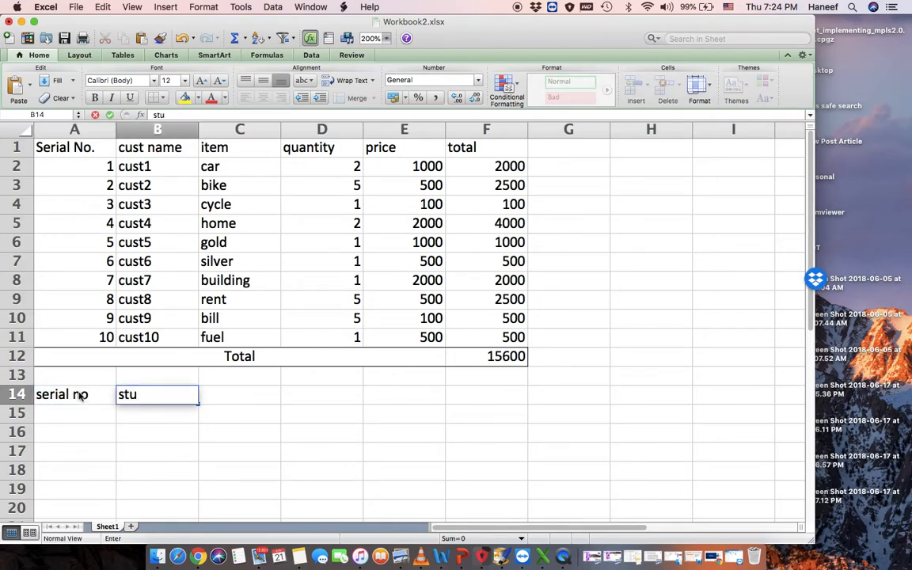
pyautogui.write('dent name')
pyautogui.press('Tab')
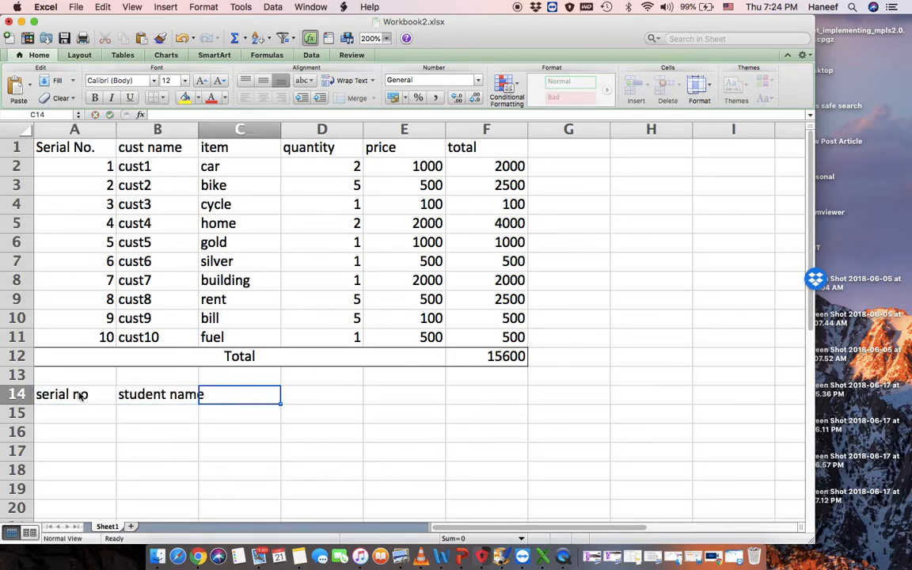
# - Add the headings sub1, sub2, sub3, sub4 and total in C14 through G14
pyautogui.write('sub1')
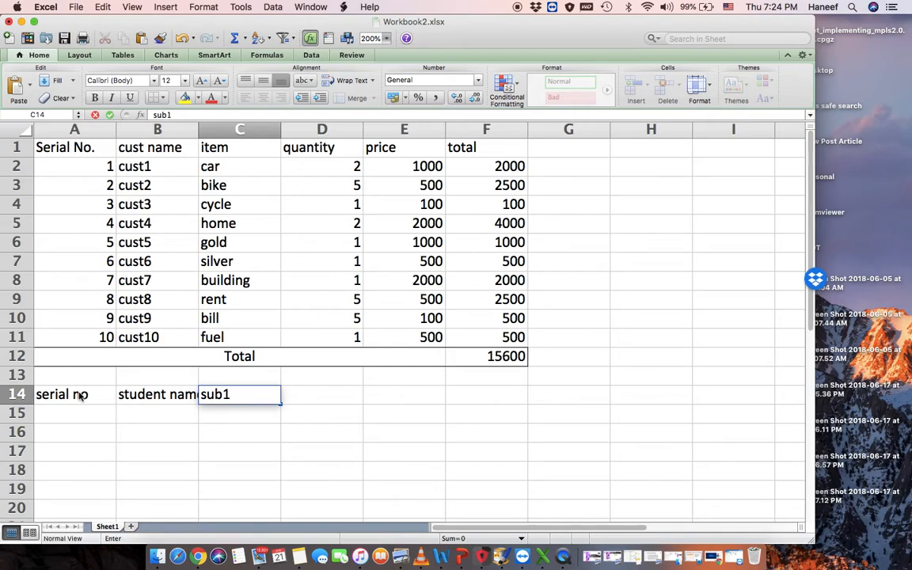
pyautogui.press('Tab')
pyautogui.write('sub2')
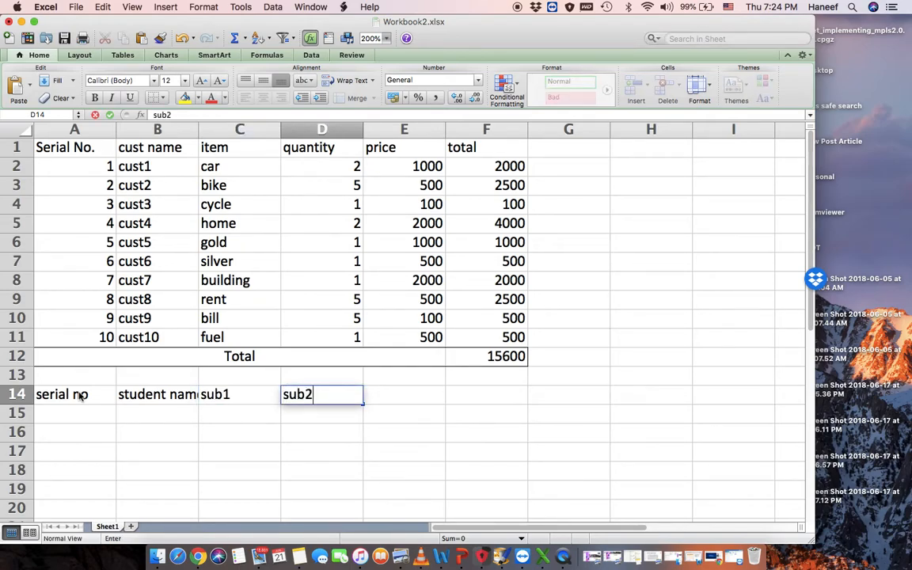
pyautogui.press('Tab')
pyautogui.write('sub')
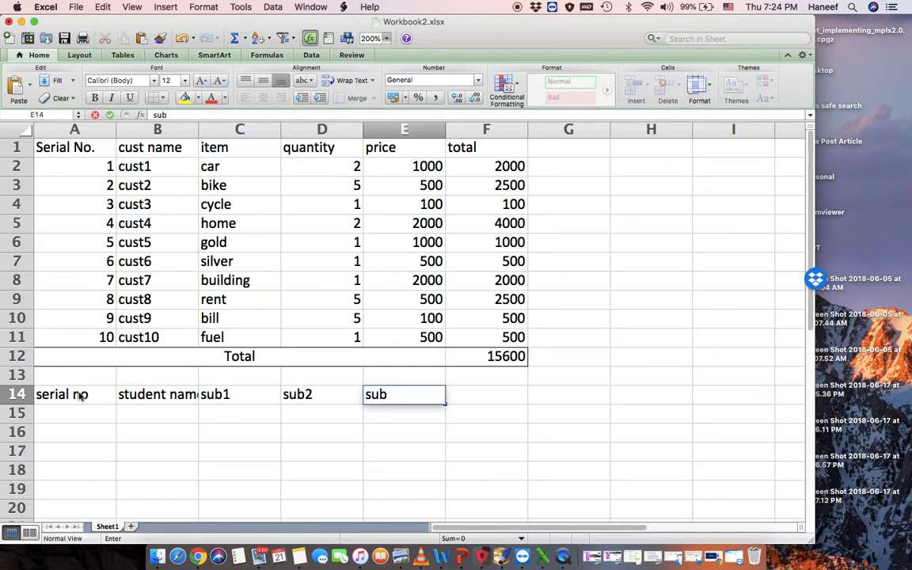
pyautogui.write('3')
pyautogui.press('Tab')
pyautogui.write('sub')
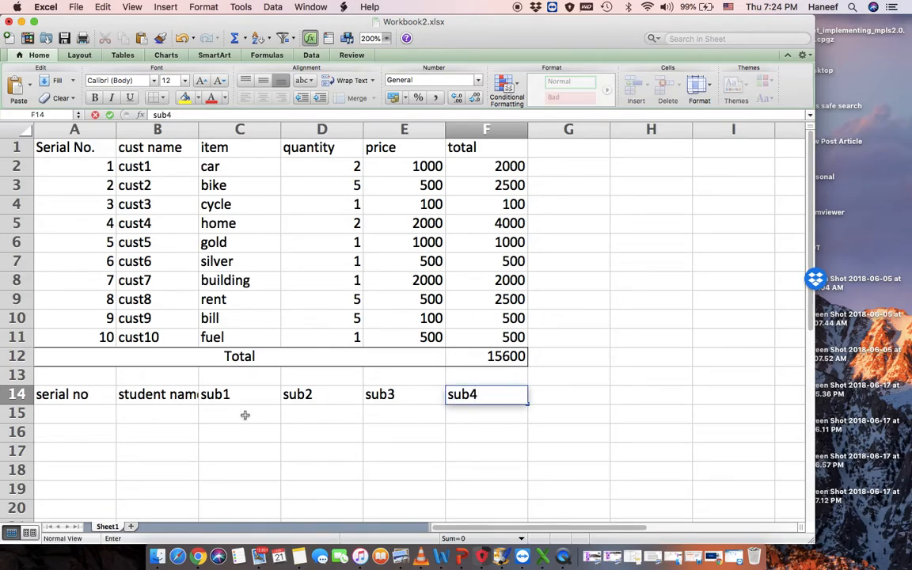
pyautogui.click(564, 405)
pyautogui.write('total')
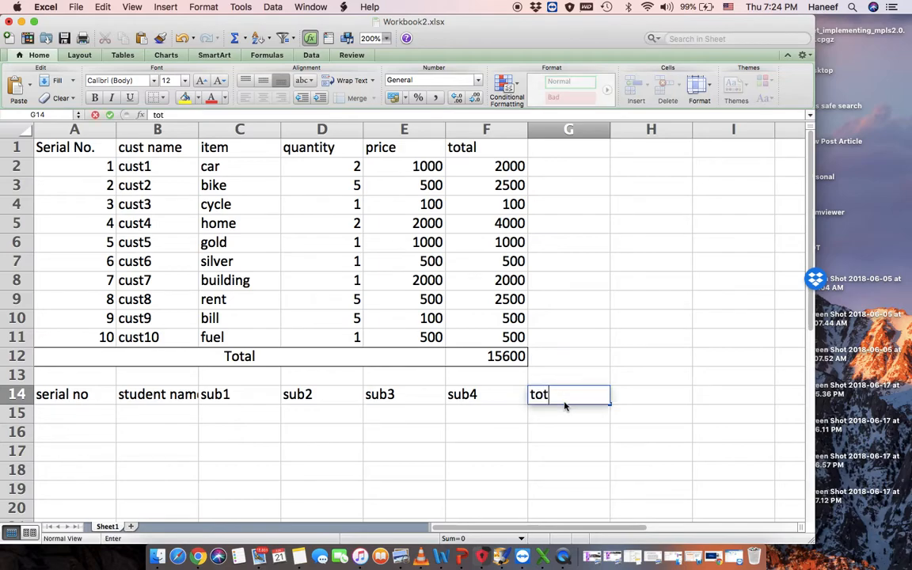
# - Enter serial number 1 in A15 and the first student's name in B15
pyautogui.click(69, 413)
pyautogui.write('1')
pyautogui.click(152, 418)
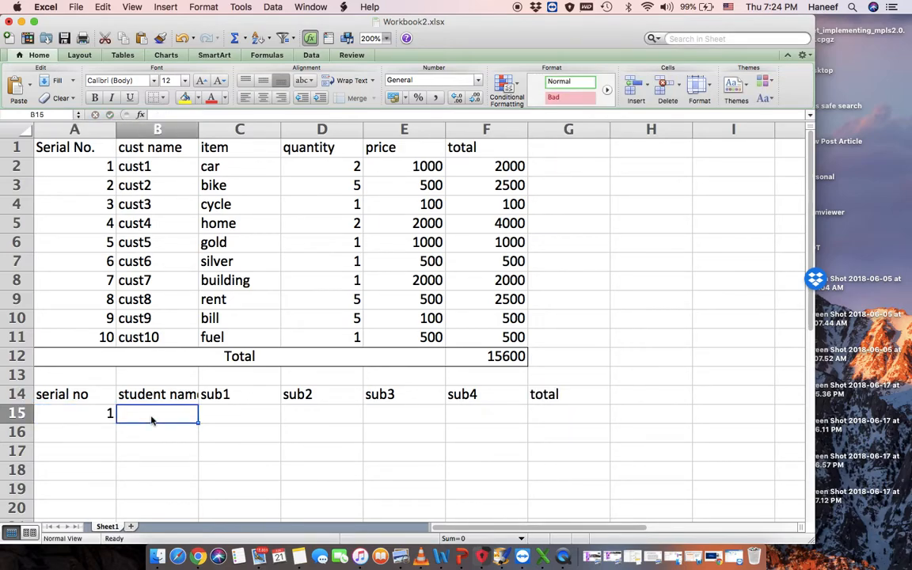
pyautogui.write('Ali')
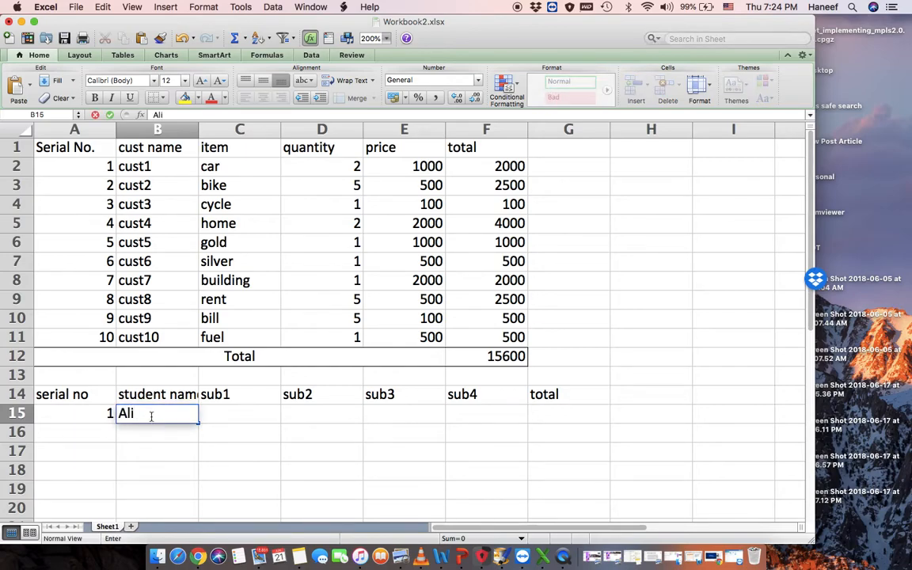
pyautogui.press('Tab')
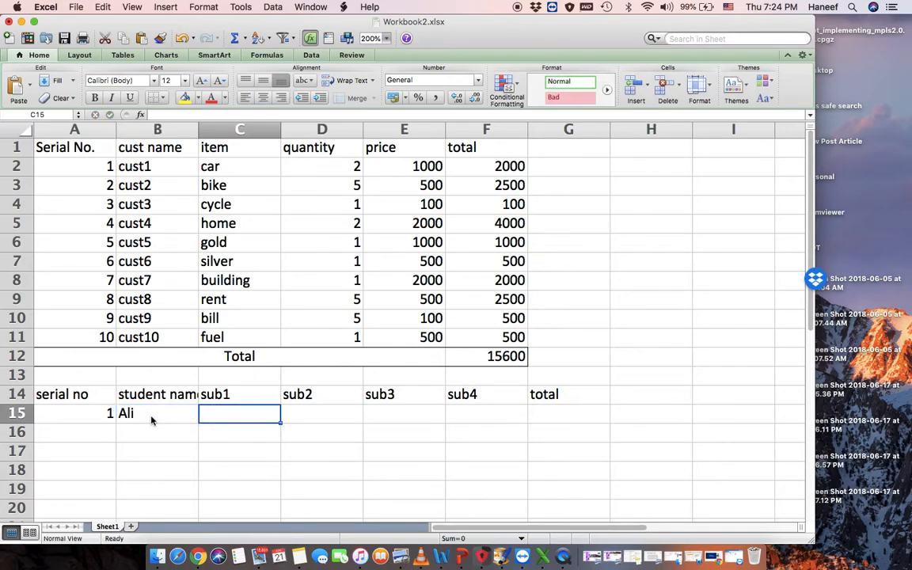
# - Enter the first student's marks 50, 55, 54 and 60 for sub1 through sub4 in C15 through F15
pyautogui.write('50')
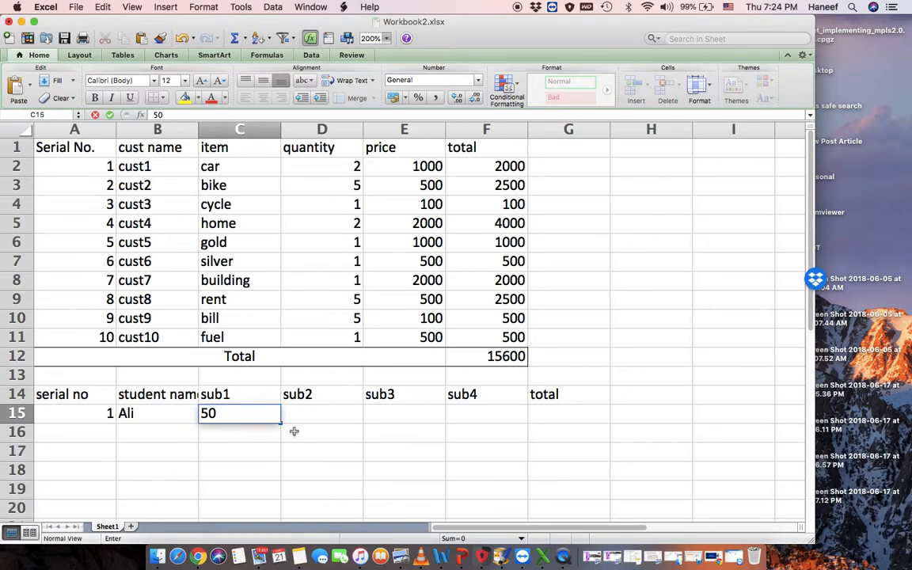
pyautogui.click(316, 414)
pyautogui.write('55')
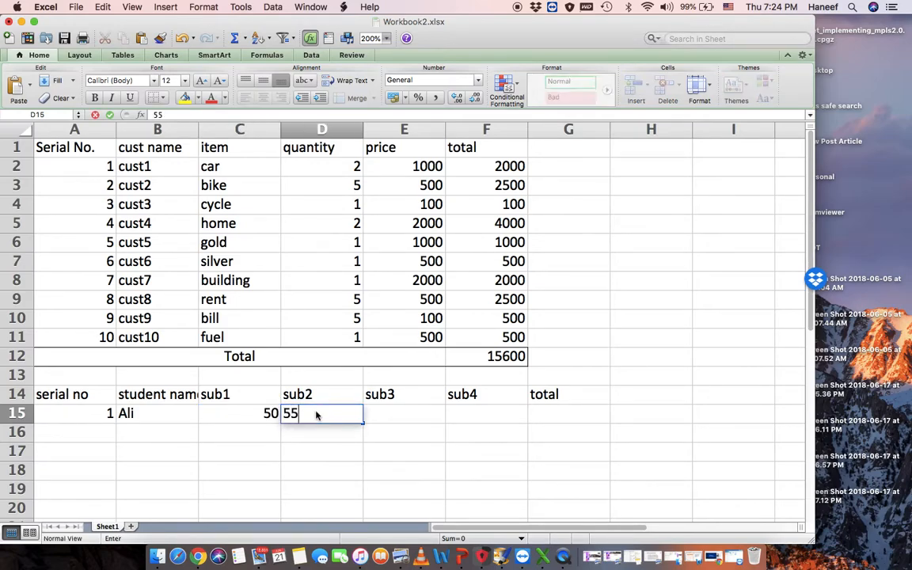
pyautogui.click(386, 420)
pyautogui.write('54')
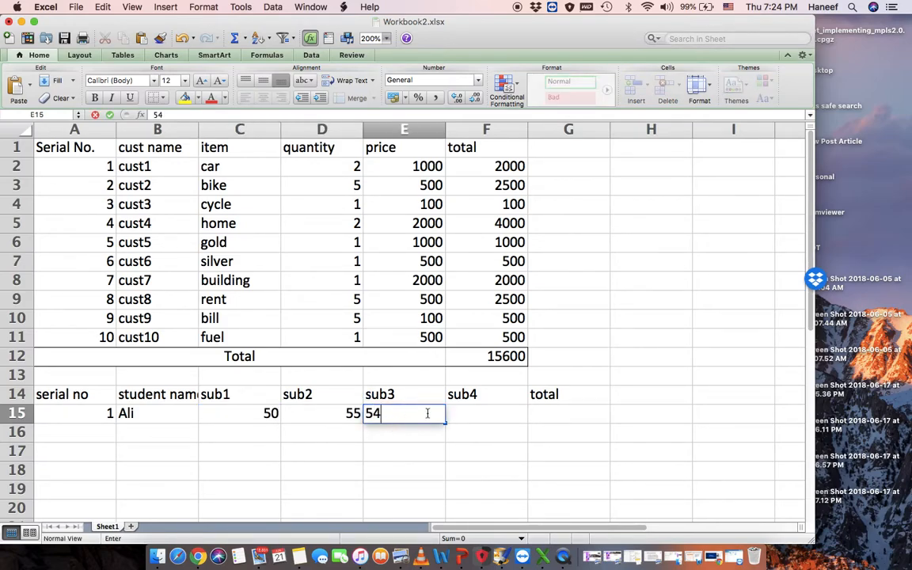
pyautogui.click(469, 424)
pyautogui.write('60')
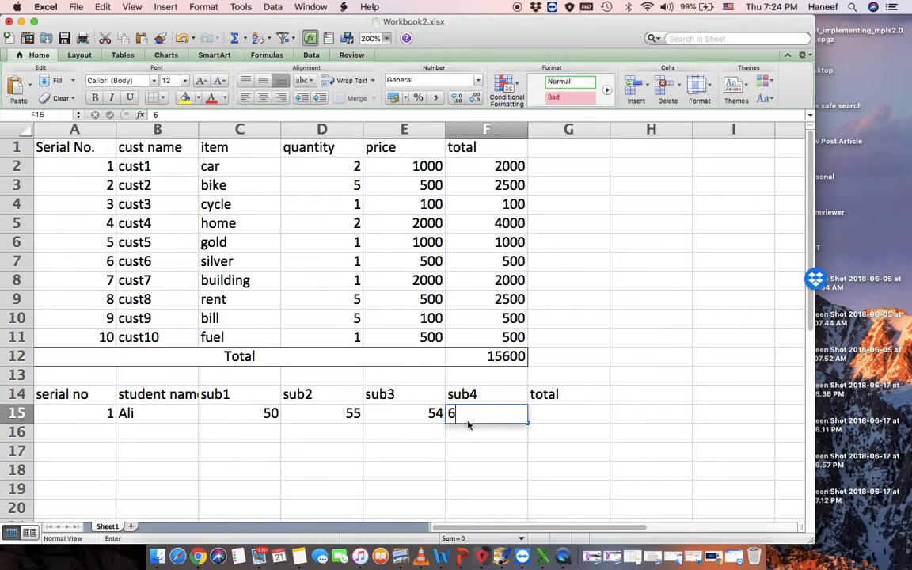
# - Total the first student's marks in G15 with the formula =sum(C15:F15)
pyautogui.click(552, 415)
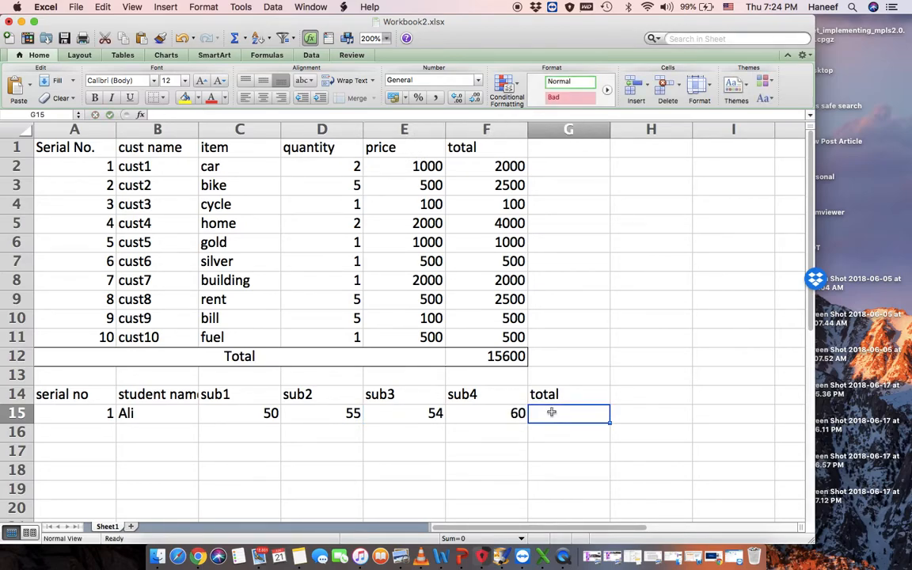
pyautogui.write('=sum')
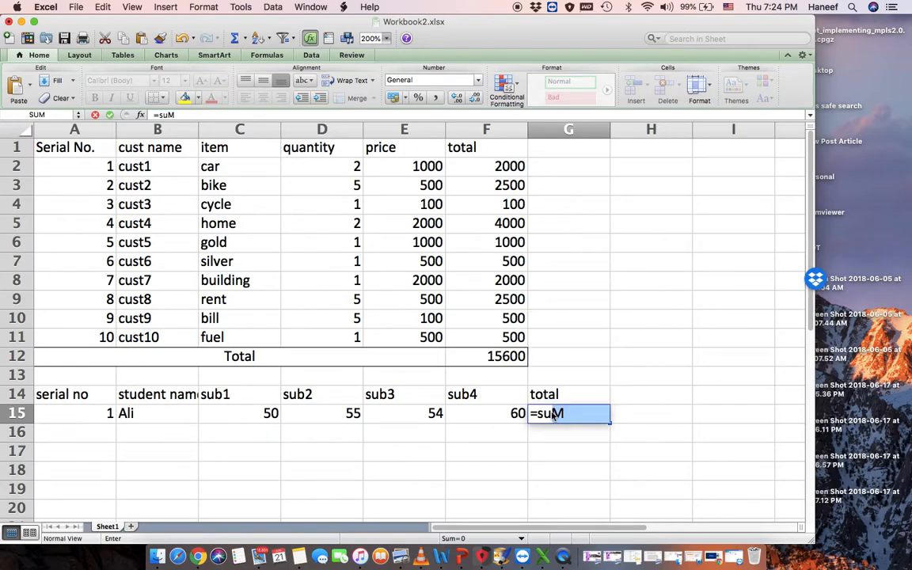
pyautogui.write('(')
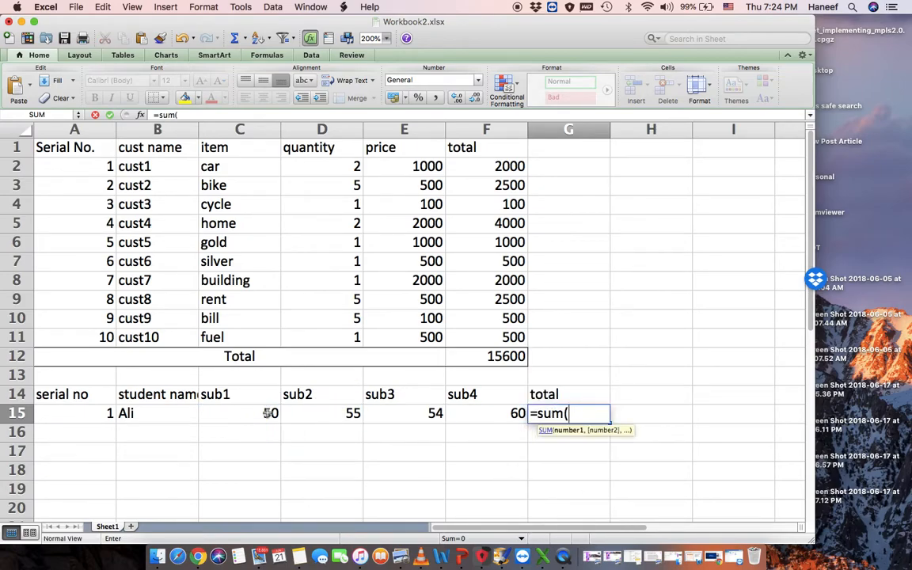
pyautogui.click(269, 416)
pyautogui.moveTo(280, 424); pyautogui.dragTo(504, 415)
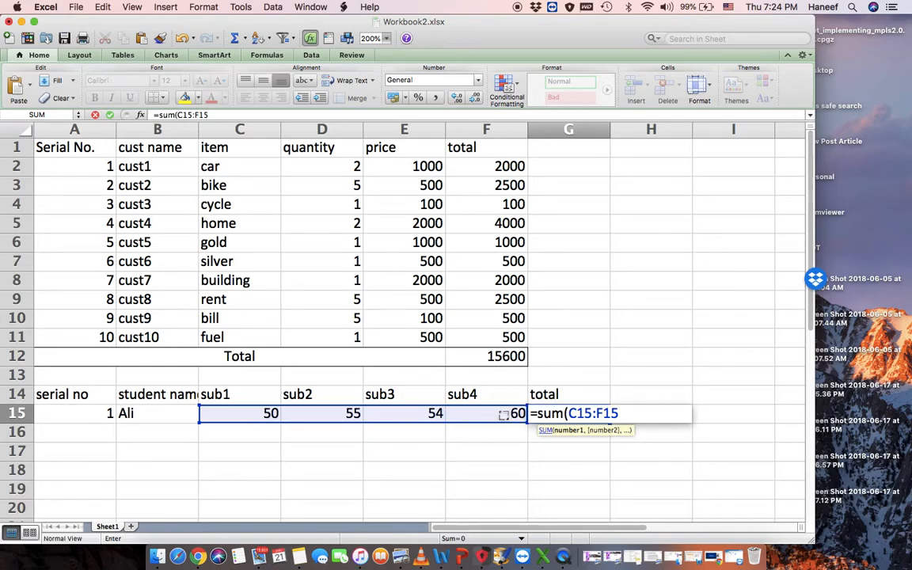
pyautogui.write(')')
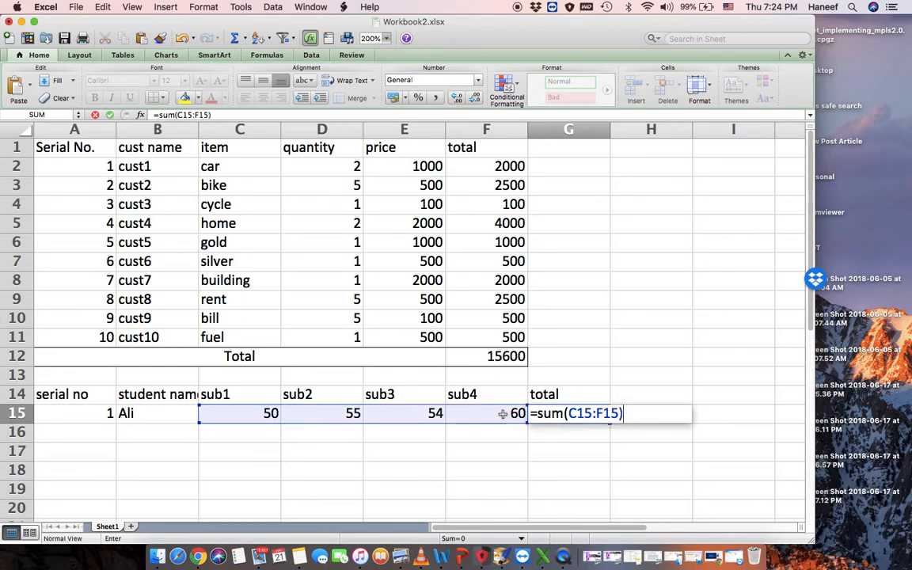
pyautogui.press('Return')
pyautogui.click(604, 415)
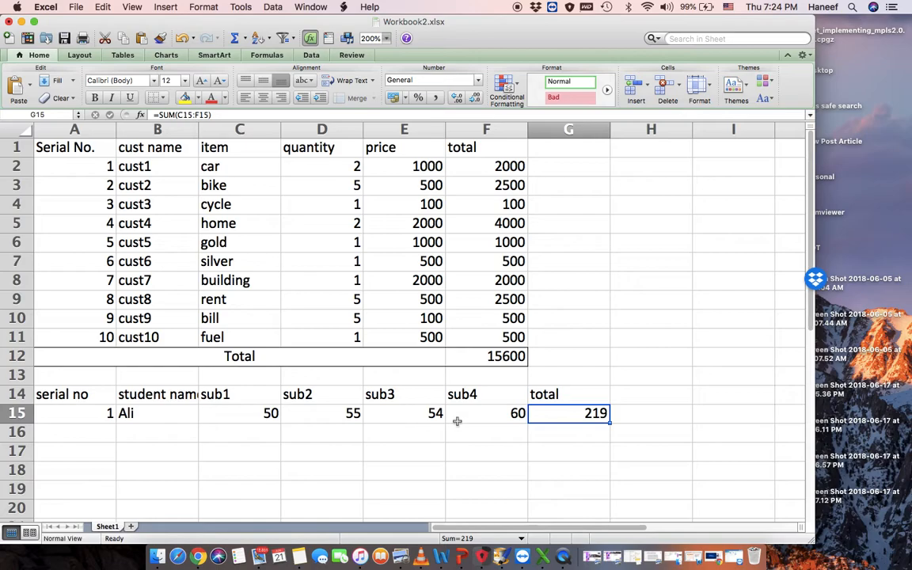
pyautogui.click(724, 394)
pyautogui.click(724, 262)
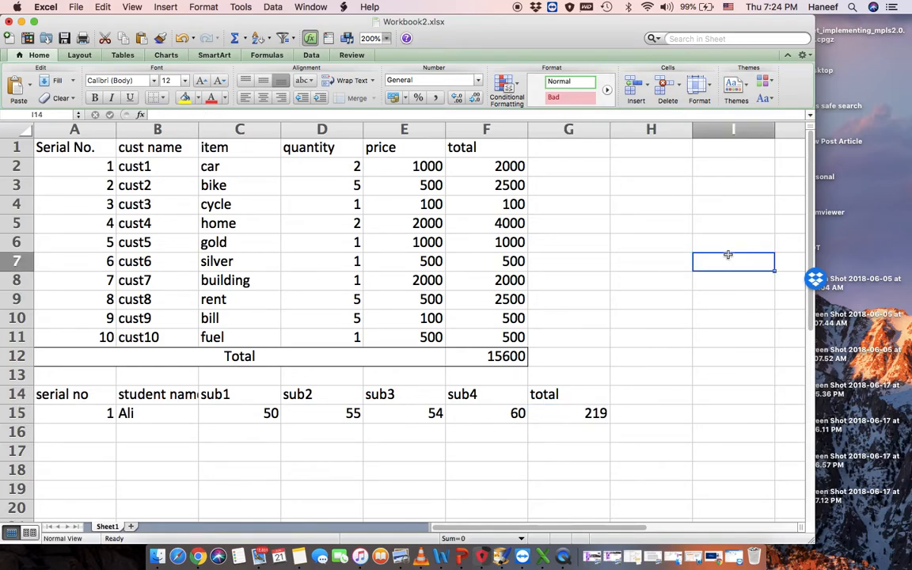
pyautogui.click(731, 167)
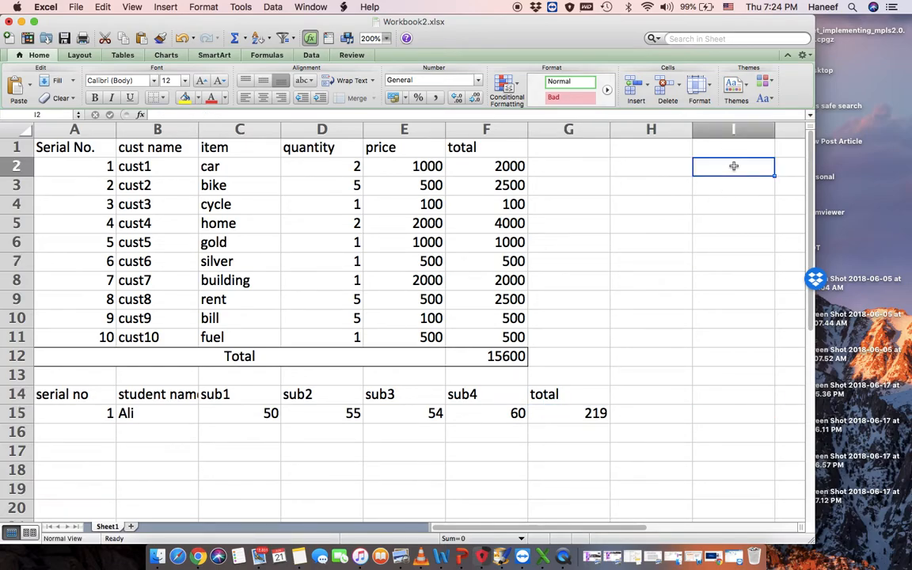
pyautogui.click(731, 438)
pyautogui.click(731, 469)
pyautogui.moveTo(266, 422); pyautogui.dragTo(518, 414)
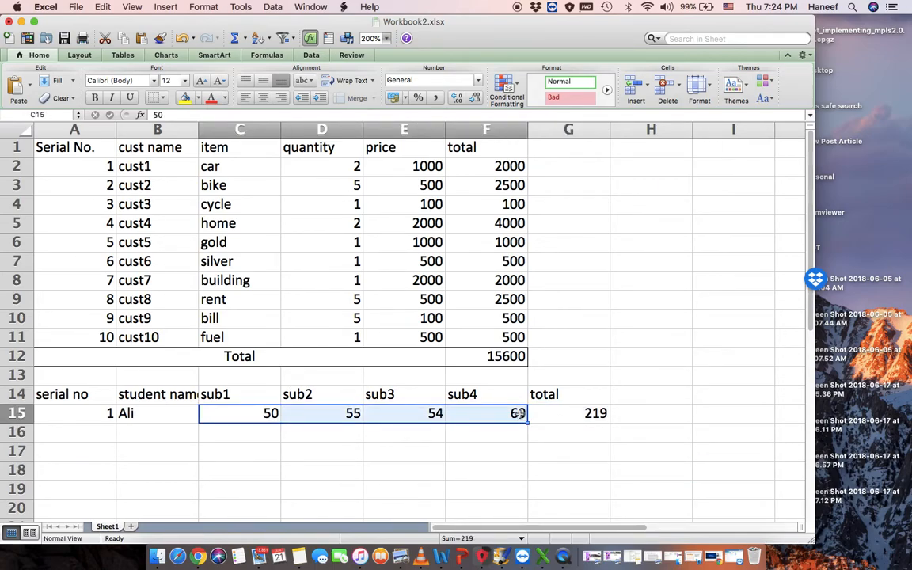
pyautogui.click(638, 432)
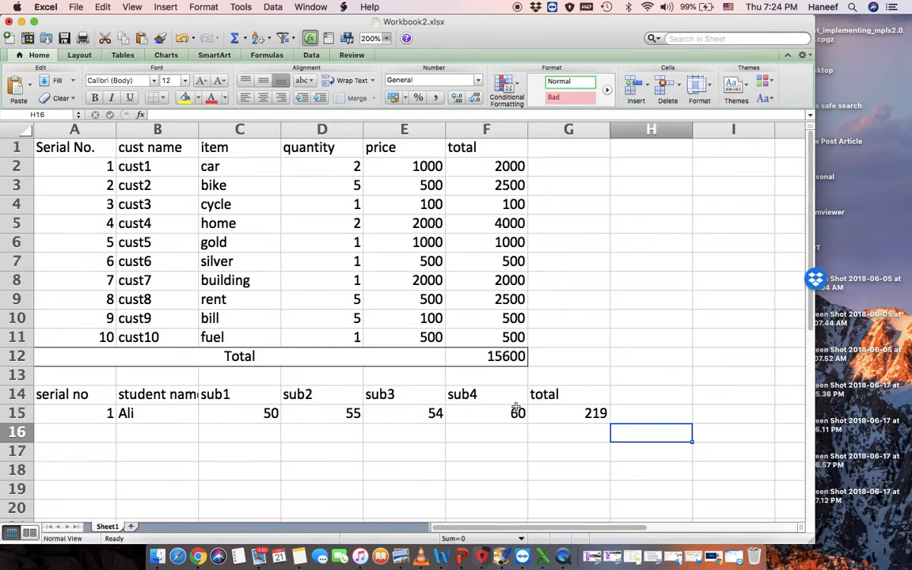
# - Clear the total in G15 and recalculate it by applying AutoSum to the student's marks in row 15
pyautogui.click(595, 414)
pyautogui.press('BackSpace')
pyautogui.click(294, 469)
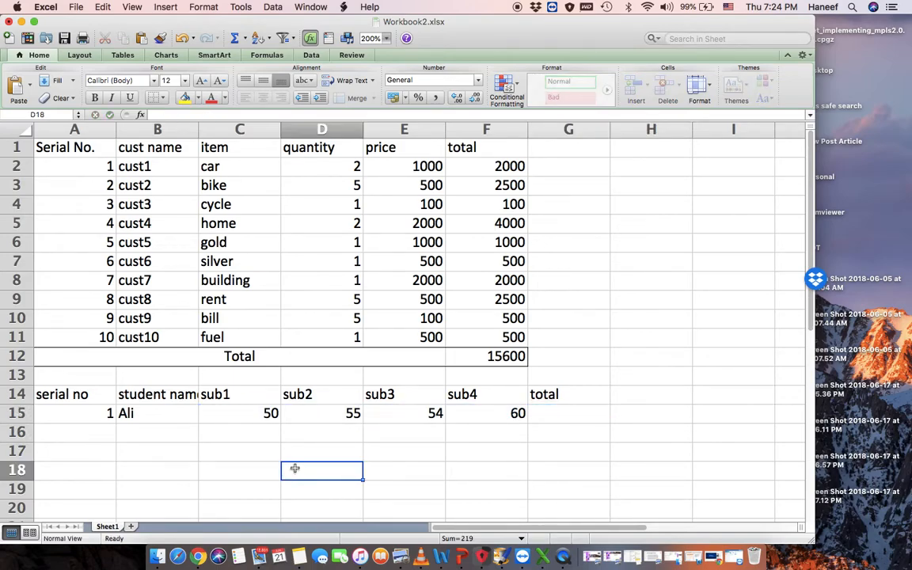
pyautogui.moveTo(239, 413); pyautogui.dragTo(533, 413)
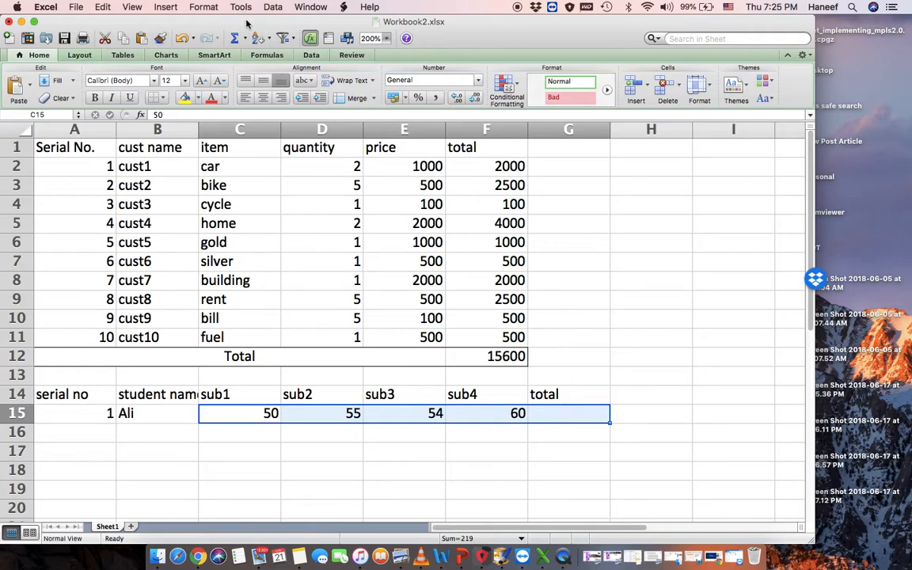
pyautogui.click(235, 39)
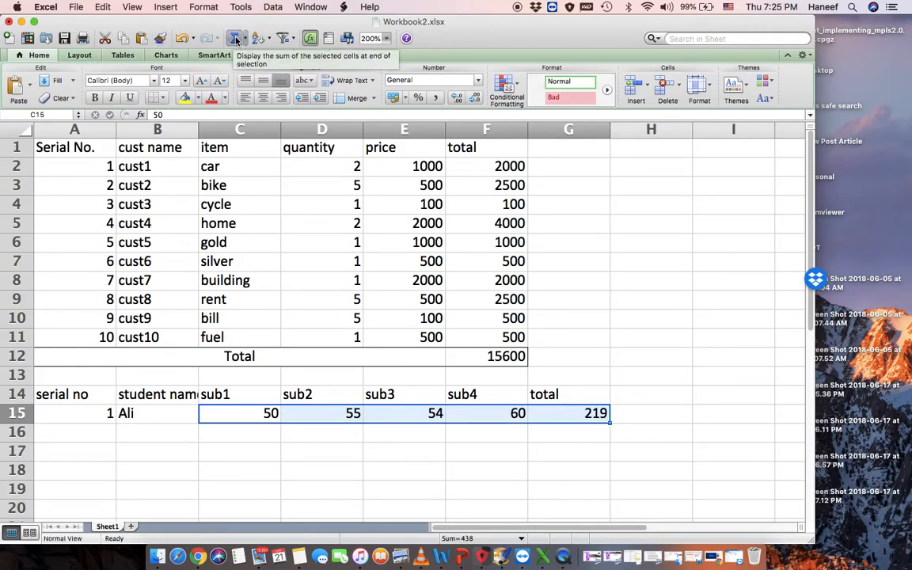
pyautogui.click(646, 367)
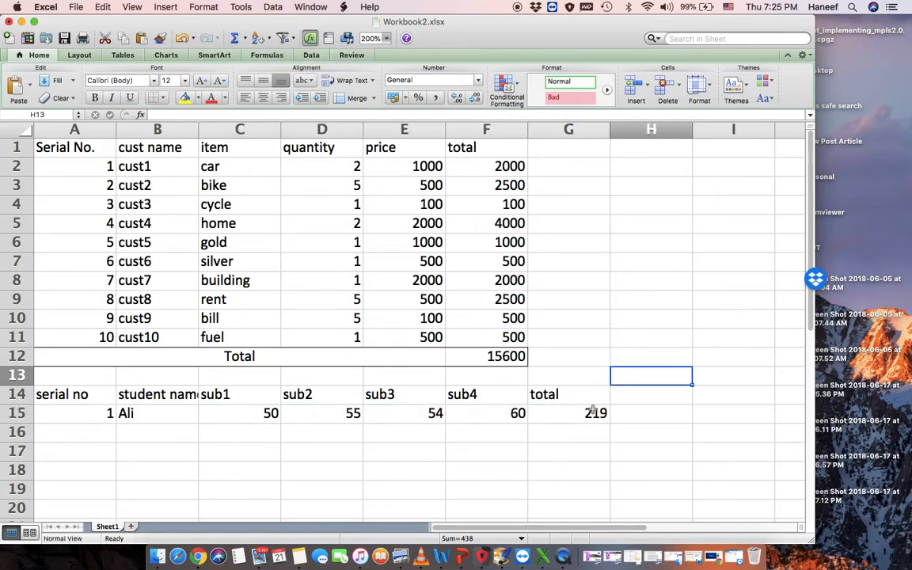
pyautogui.click(593, 411)
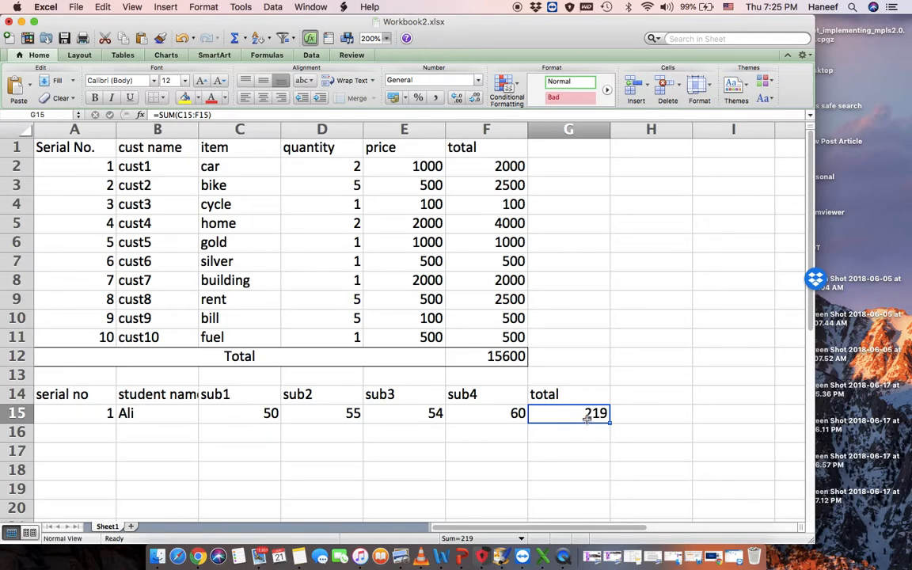
# - Compare the multiplication formula of the first row total in F2 with the range sum in G15
pyautogui.click(643, 408)
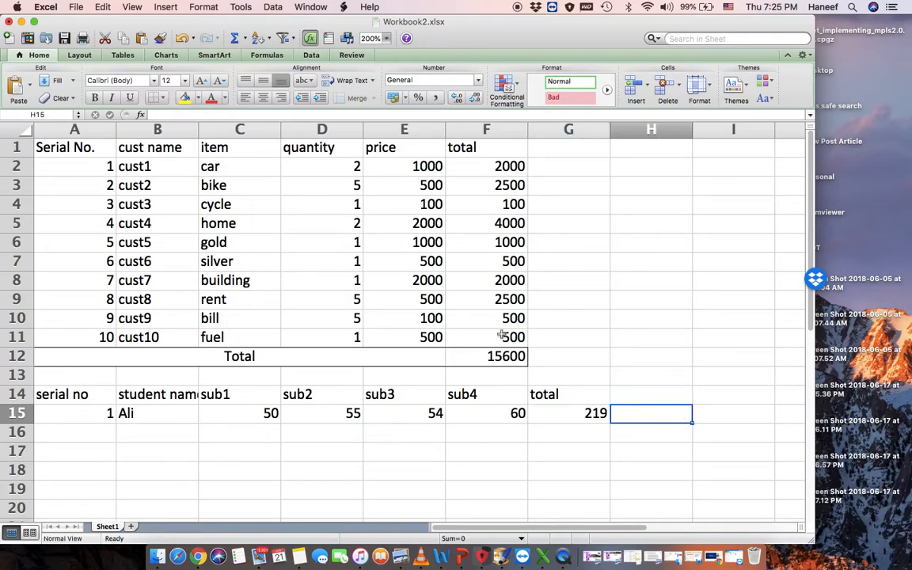
pyautogui.click(355, 166)
pyautogui.click(463, 166)
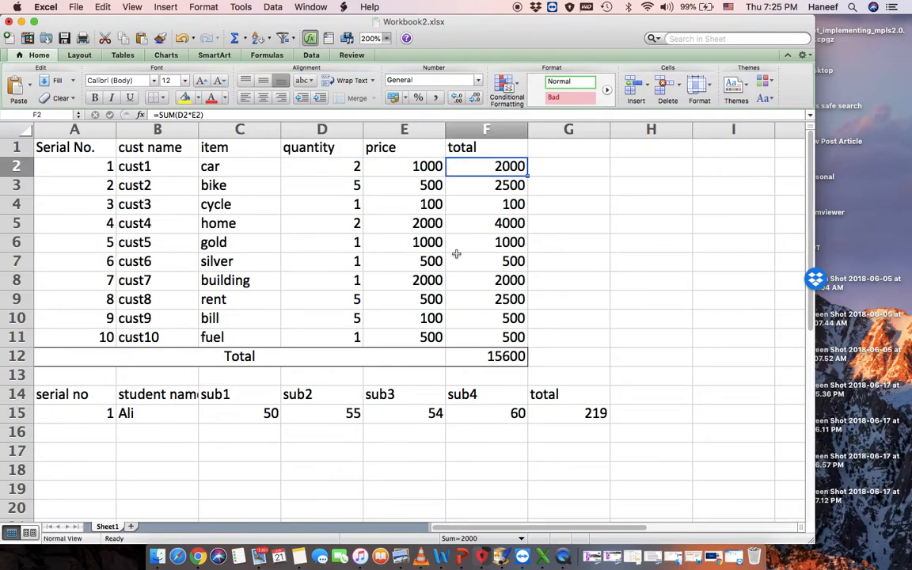
pyautogui.click(536, 412)
pyautogui.click(493, 427)
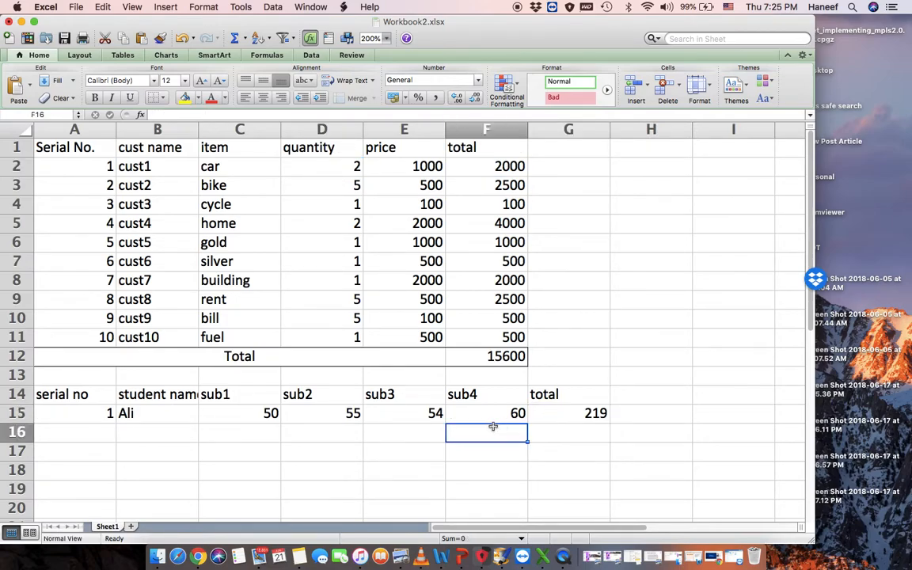
pyautogui.click(440, 414)
pyautogui.click(490, 412)
# - Clear G15 and start a new SUM formula there with C15 as its first reference
pyautogui.click(567, 415)
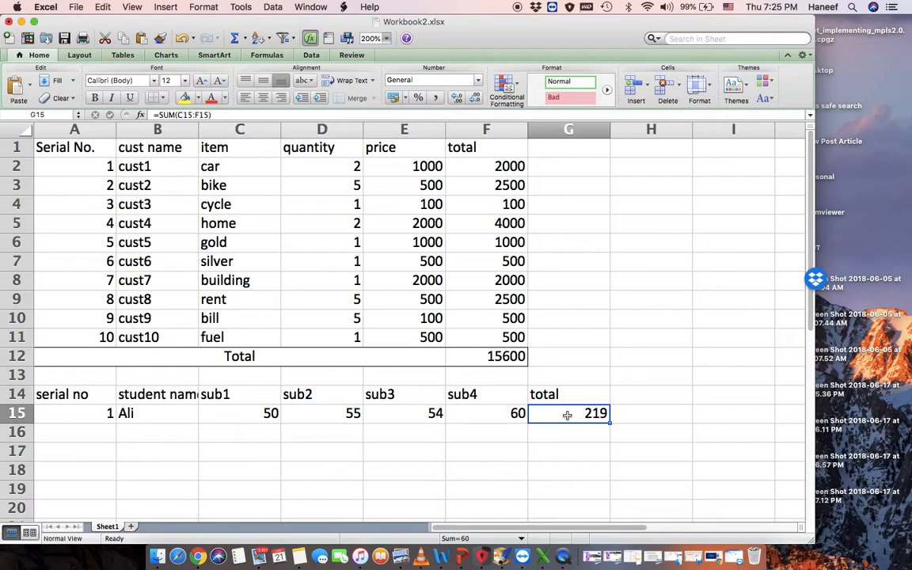
pyautogui.doubleClick(567, 415)
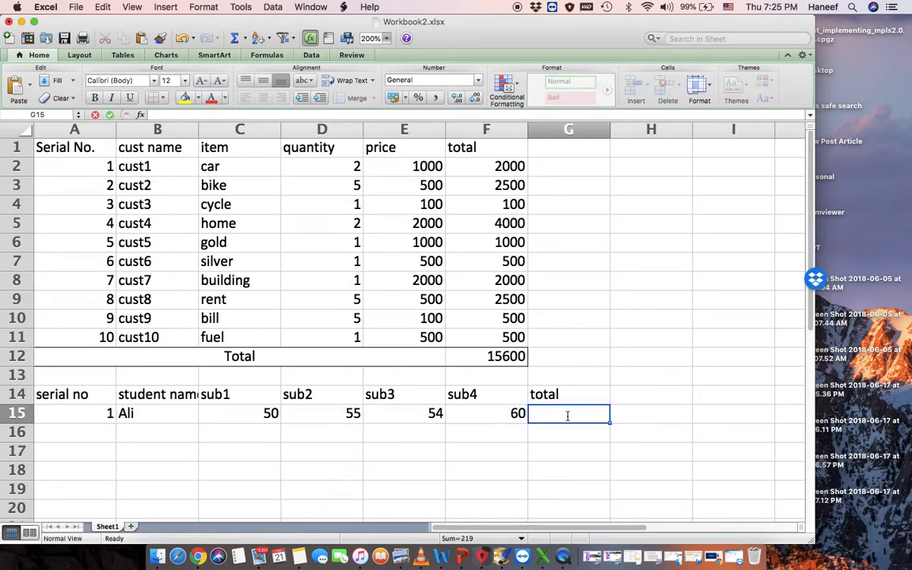
pyautogui.press('Tab')
pyautogui.click(567, 420)
pyautogui.write('=sum(')
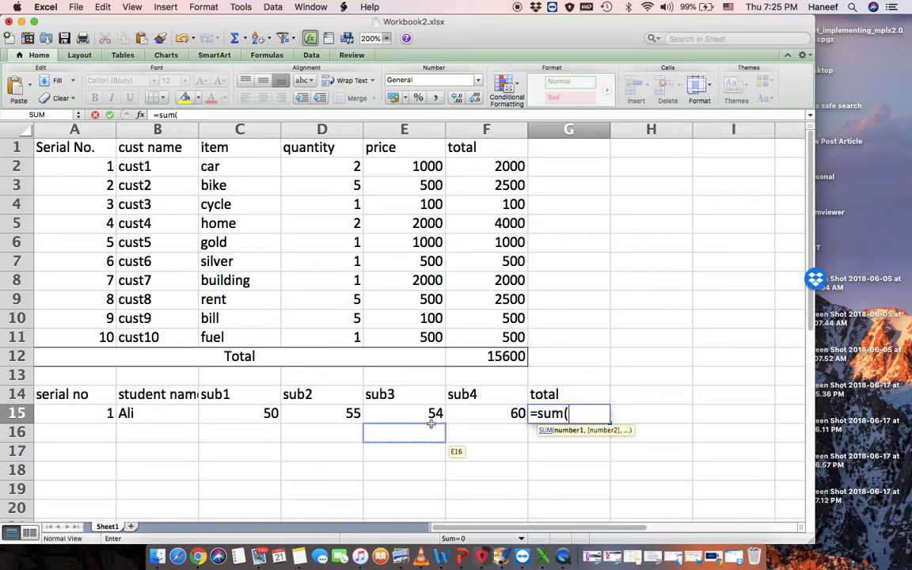
pyautogui.click(261, 418)
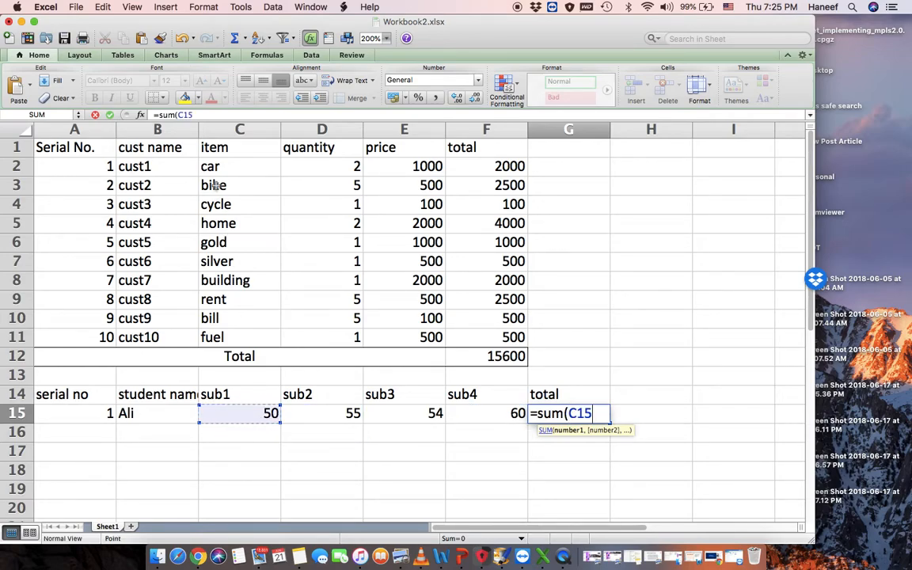
pyautogui.click(596, 413)
pyautogui.write('+')
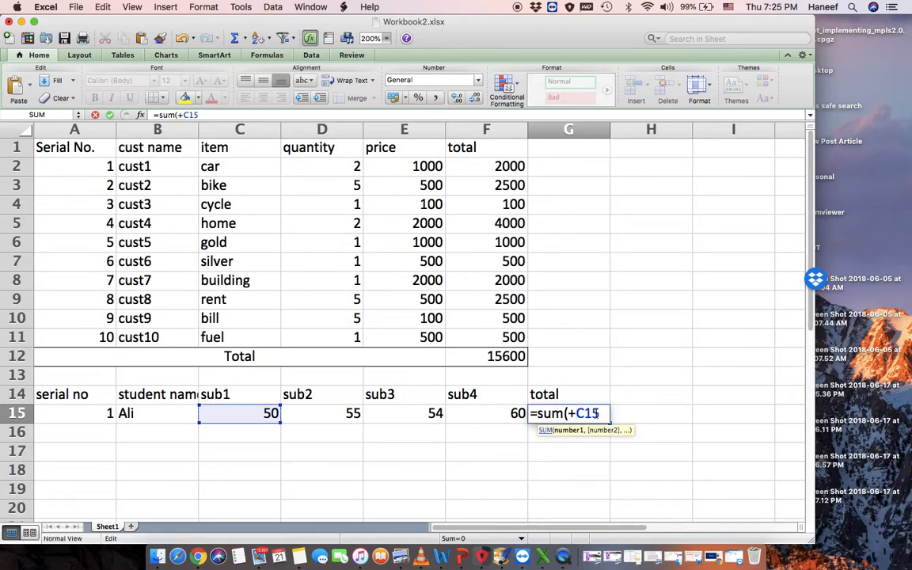
pyautogui.write('d15')
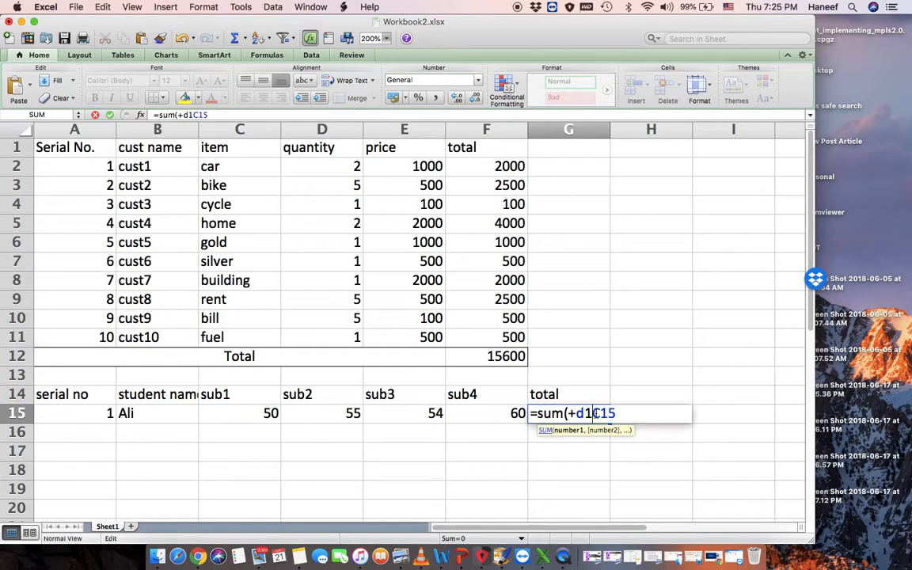
pyautogui.press('BackSpace')
pyautogui.press('BackSpace')
pyautogui.press('BackSpace')
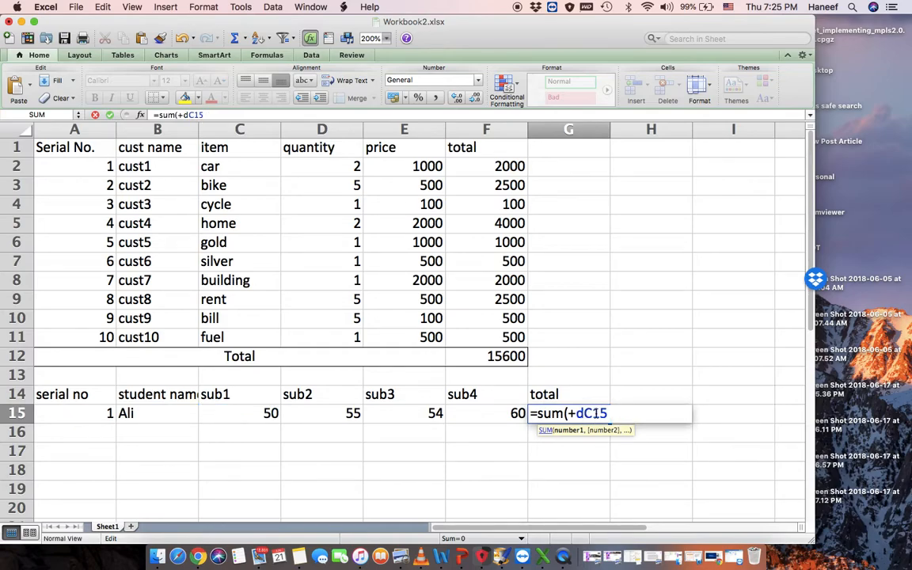
pyautogui.press('BackSpace')
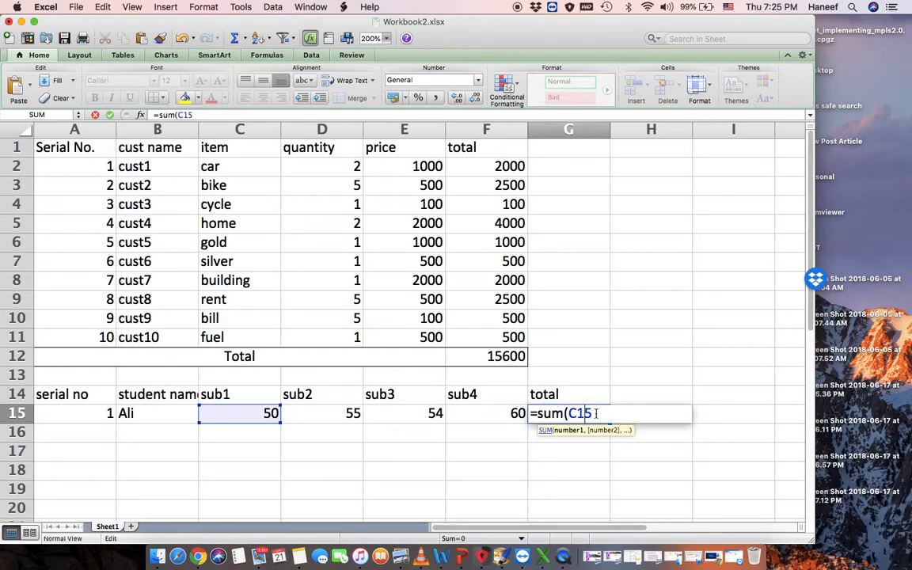
# - Complete the total formula in G15 as =sum(C15+d15+e15+f15)
pyautogui.write('+d15')
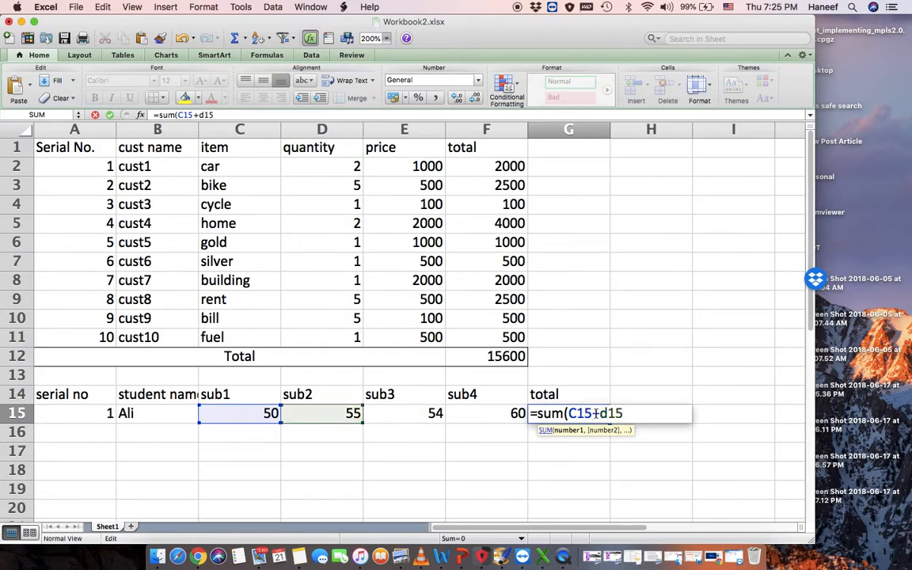
pyautogui.write('+e15+')
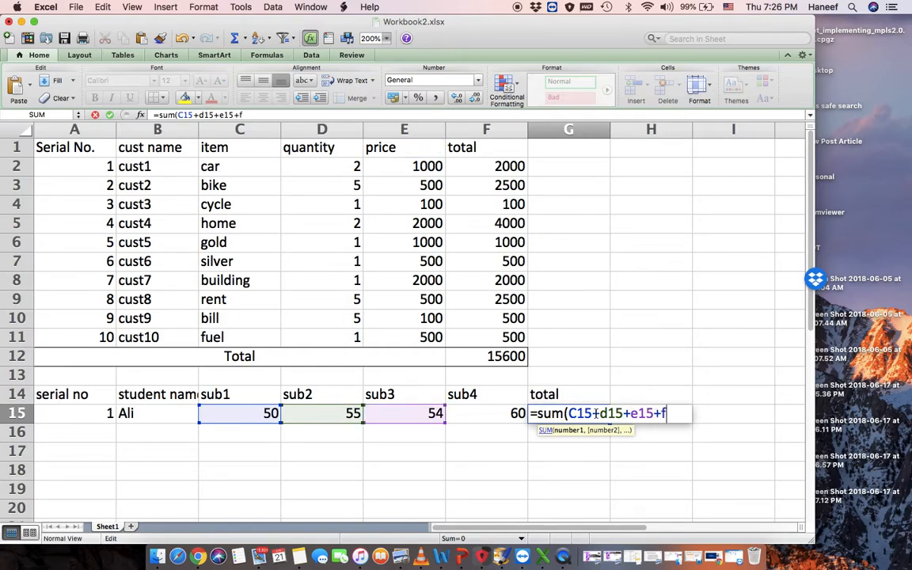
pyautogui.write('f15')
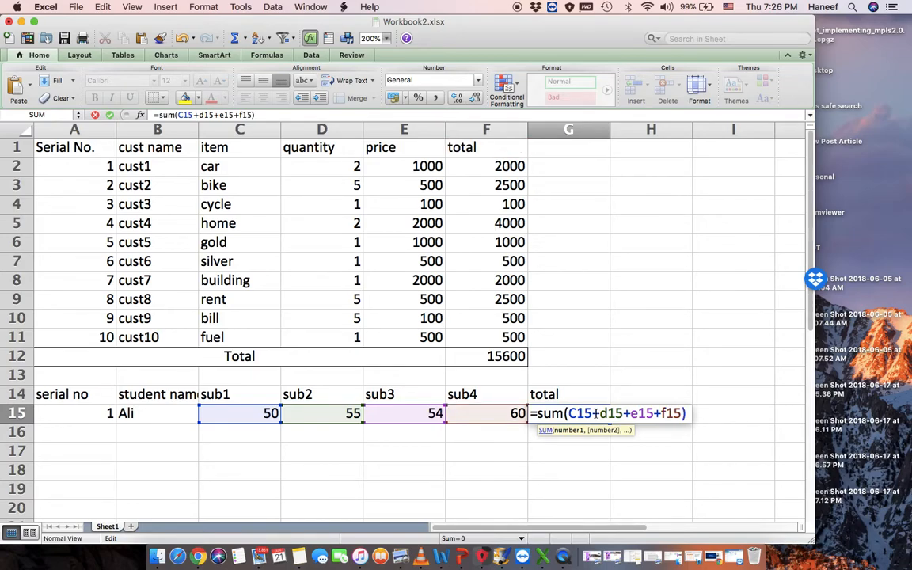
pyautogui.press('Return')
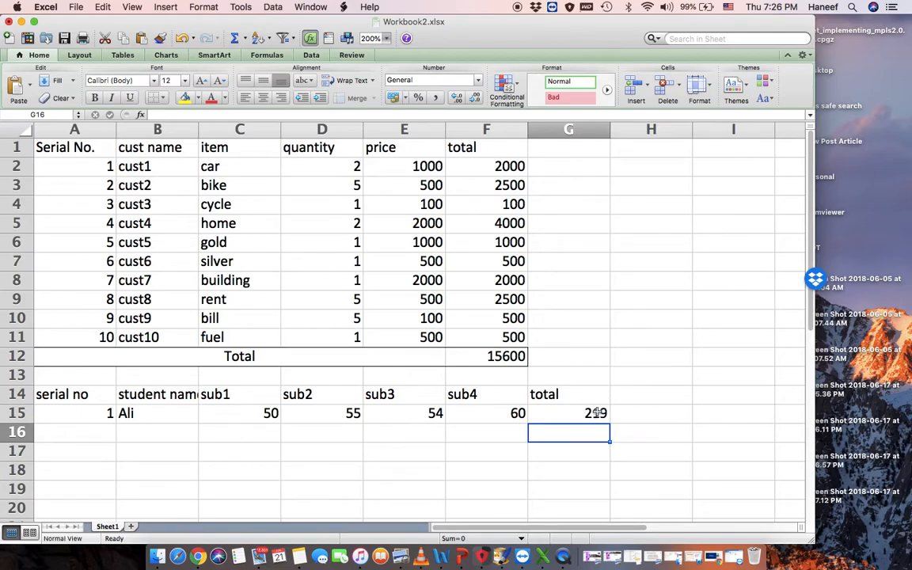
# - Compare the formulas behind the student total in G15, the row total in F2 and the grand total in F12
pyautogui.click(596, 413)
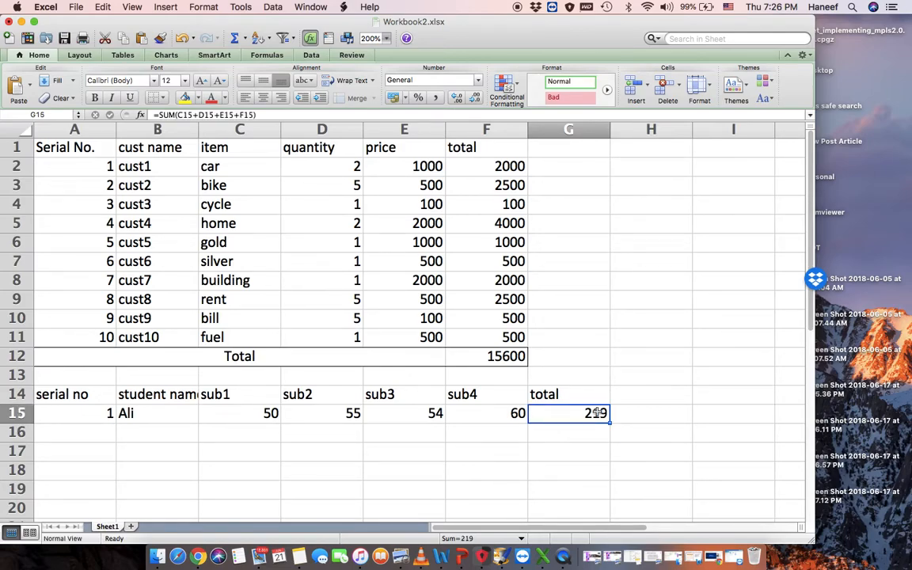
pyautogui.click(420, 164)
pyautogui.click(470, 167)
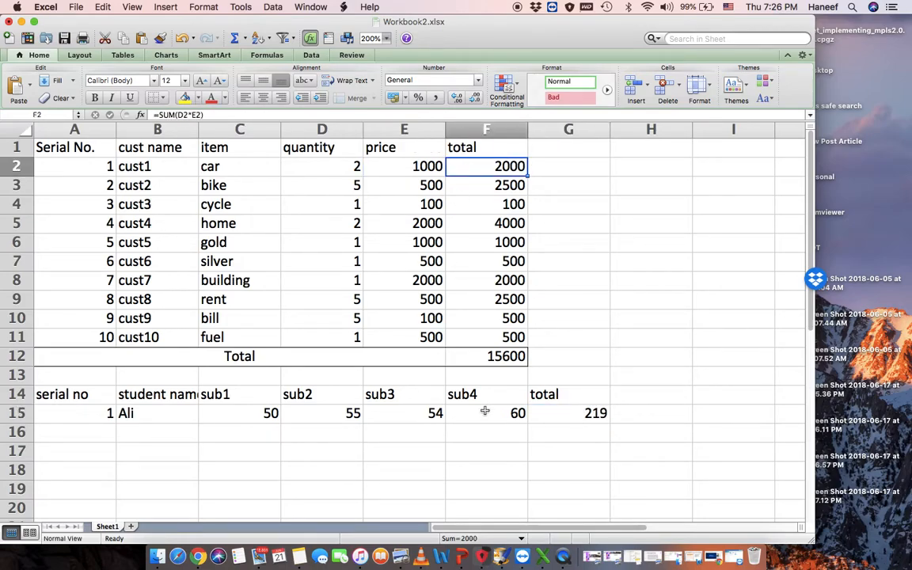
pyautogui.click(505, 358)
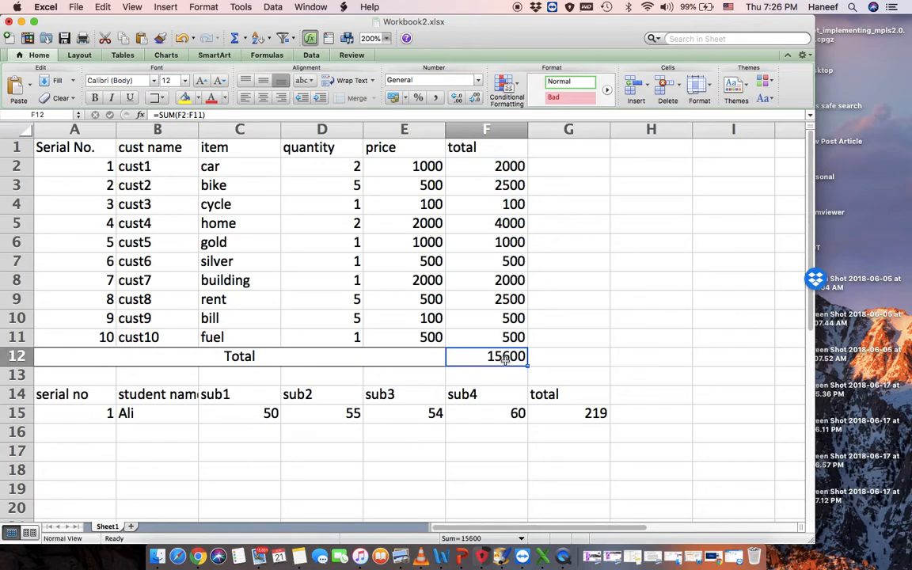
pyautogui.click(579, 418)
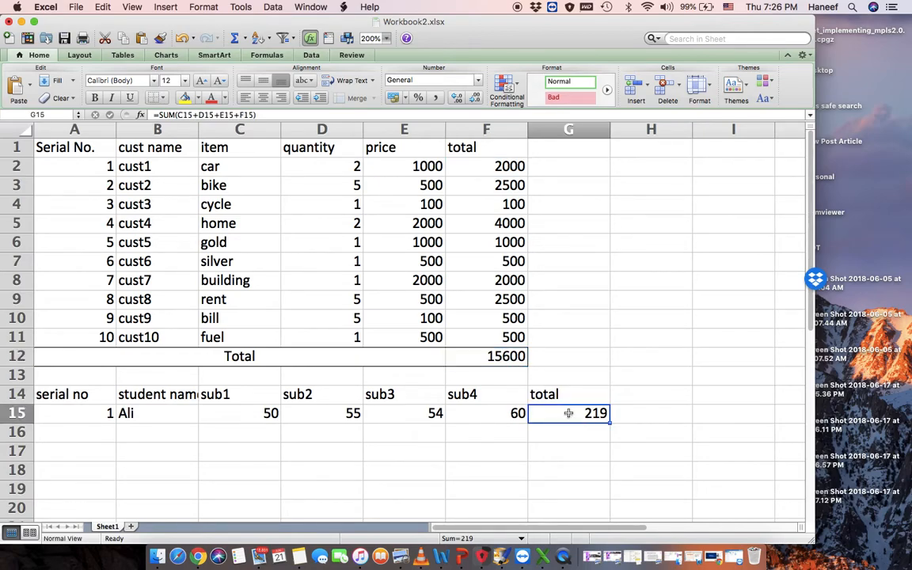
pyautogui.click(479, 356)
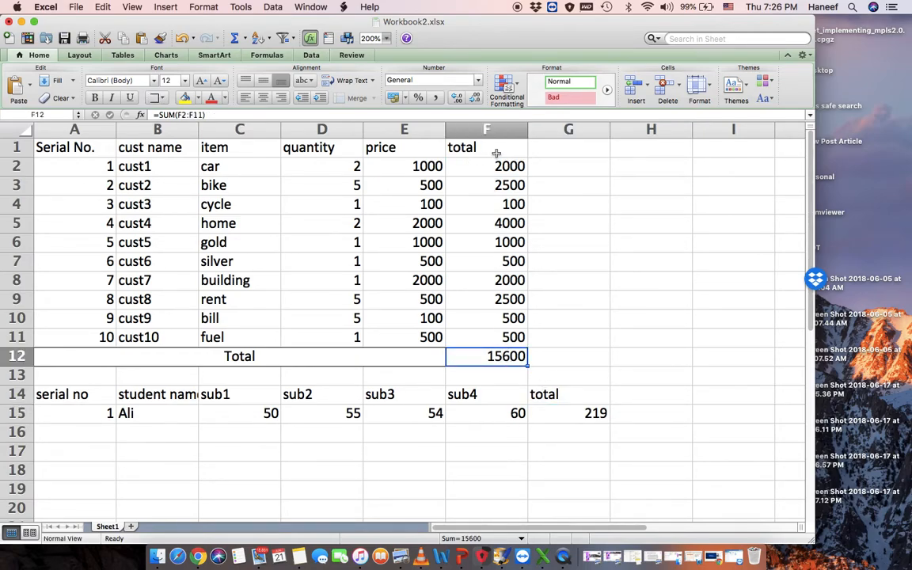
# - Insert a blank column before the price column and select its header cell E1
pyautogui.click(430, 129)
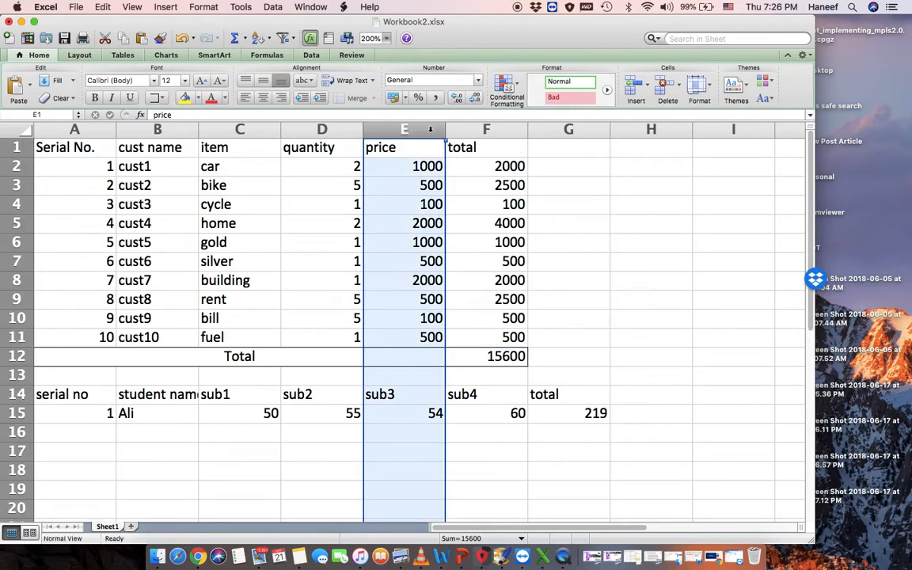
pyautogui.rightClick(432, 130)
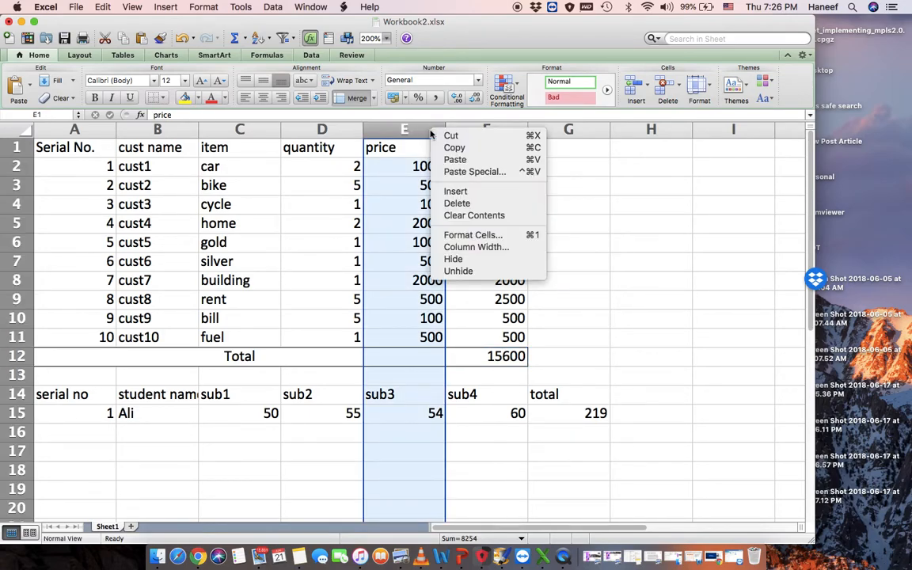
pyautogui.click(467, 193)
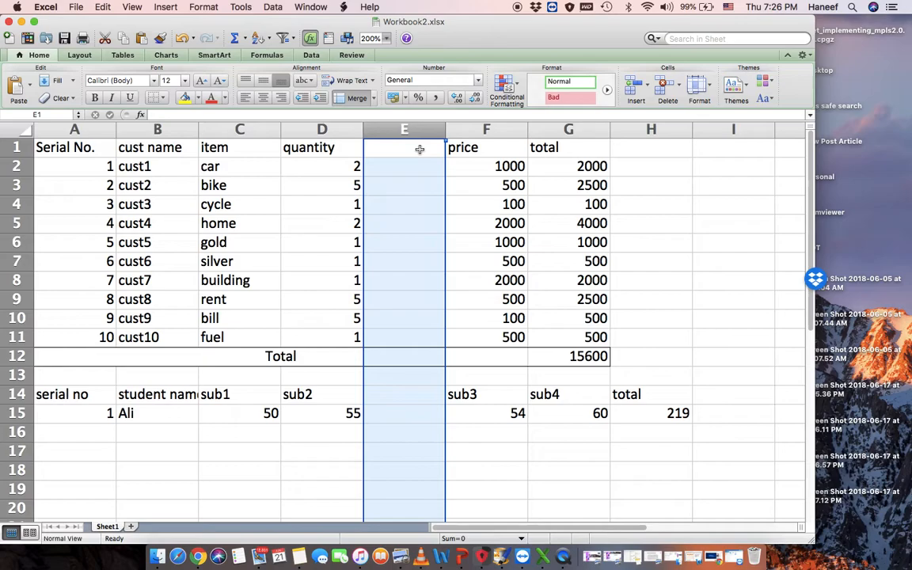
pyautogui.click(420, 149)
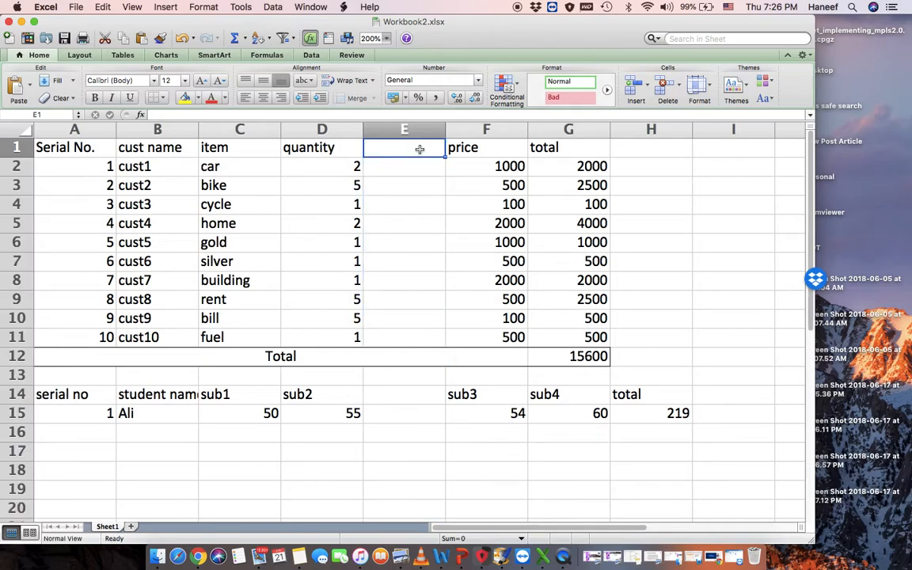
pyautogui.write('Repair')
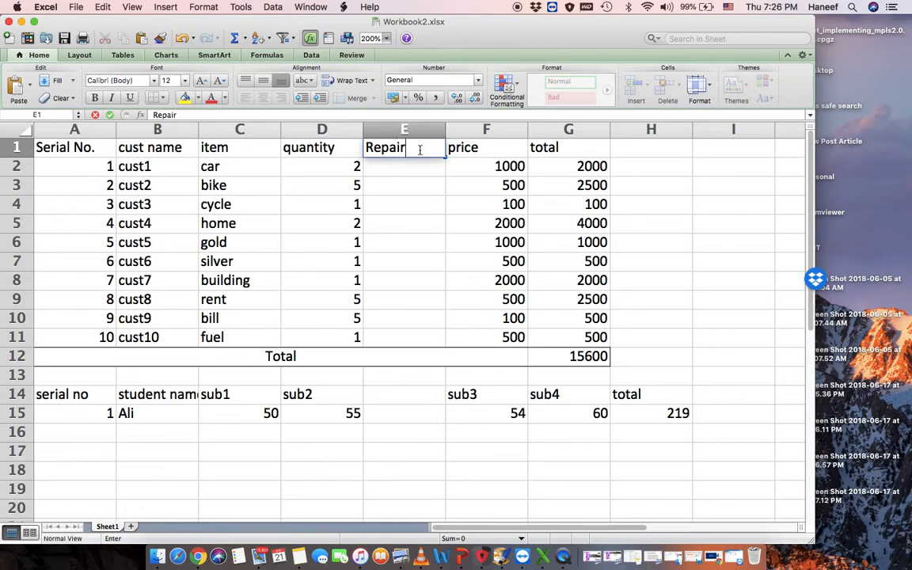
pyautogui.write('i')
pyautogui.press('BackSpace')
pyautogui.press('BackSpace')
pyautogui.press('BackSpace')
pyautogui.press('BackSpace')
pyautogui.press('BackSpace')
pyautogui.write('e')
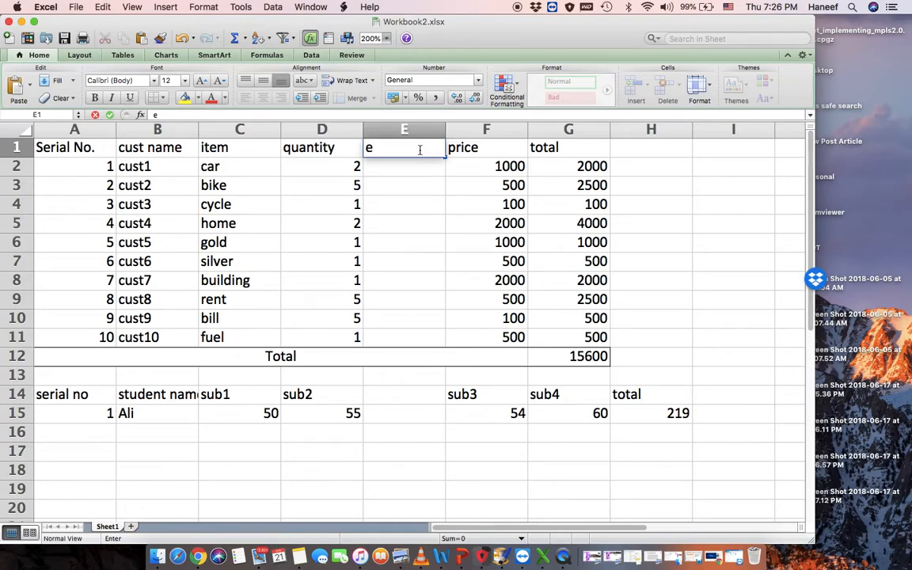
pyautogui.press('BackSpace')
# - Enter the header Expendeture in E1 for the new column
pyautogui.write('Expende')
pyautogui.write('t')
pyautogui.press('BackSpace')
pyautogui.write('deture')
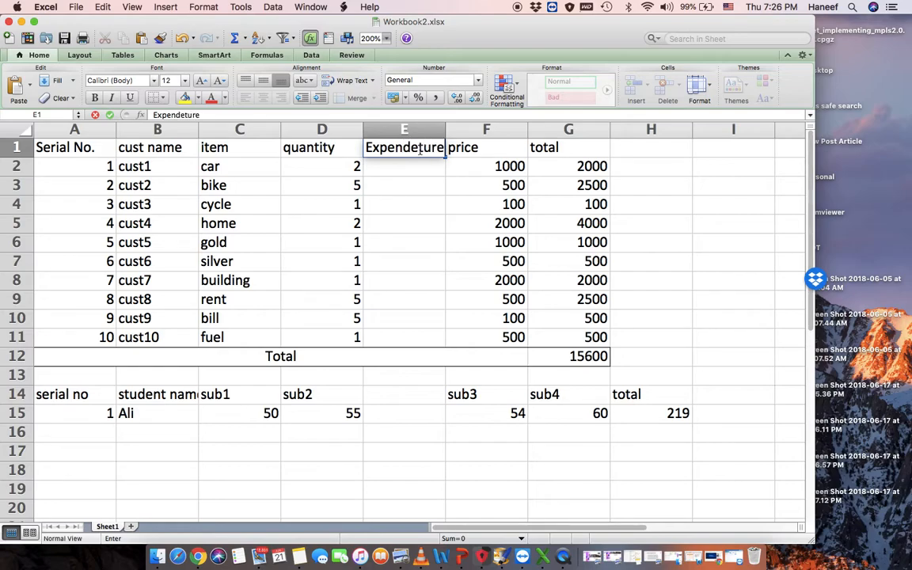
pyautogui.press('Return')
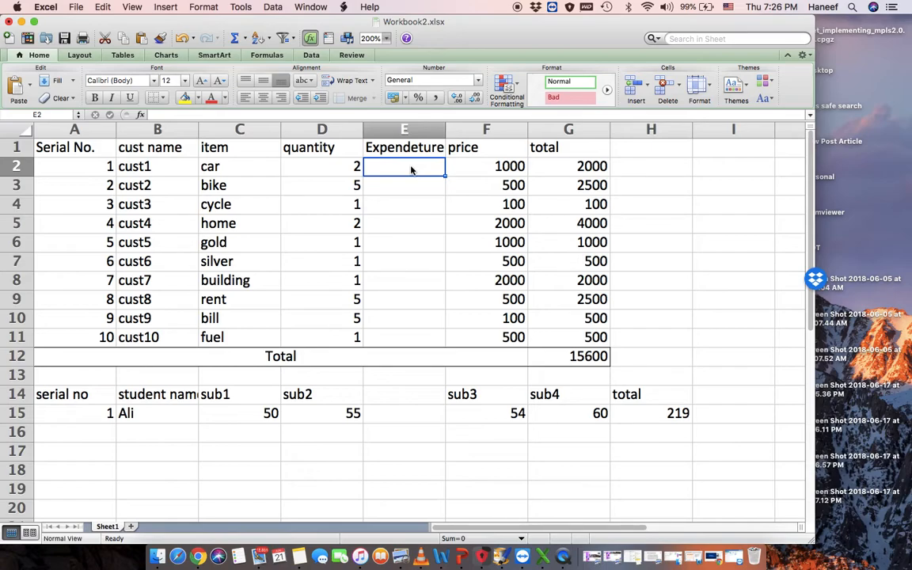
# - Enter the expenditure values 100, 100, 50 and 100 in E2 through E5
pyautogui.click(413, 186)
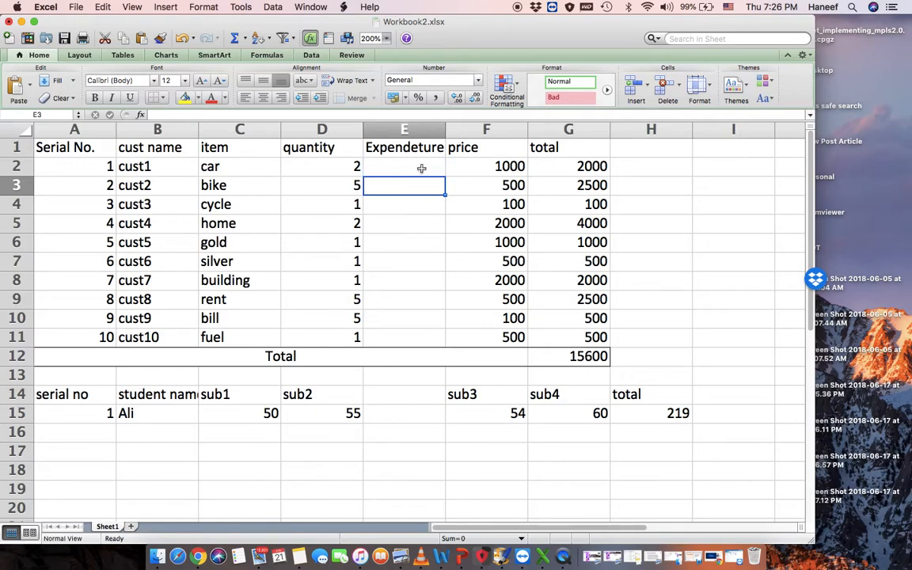
pyautogui.click(421, 168)
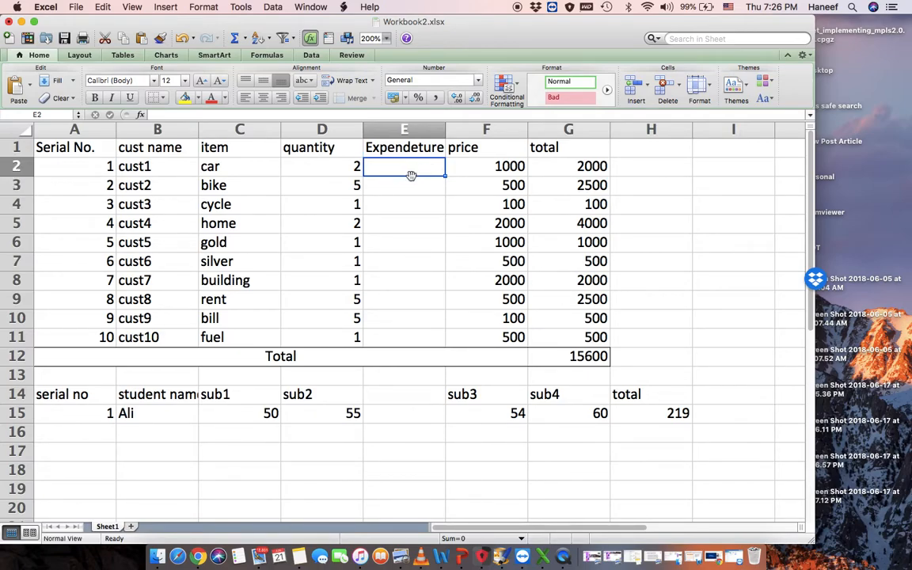
pyautogui.write('100')
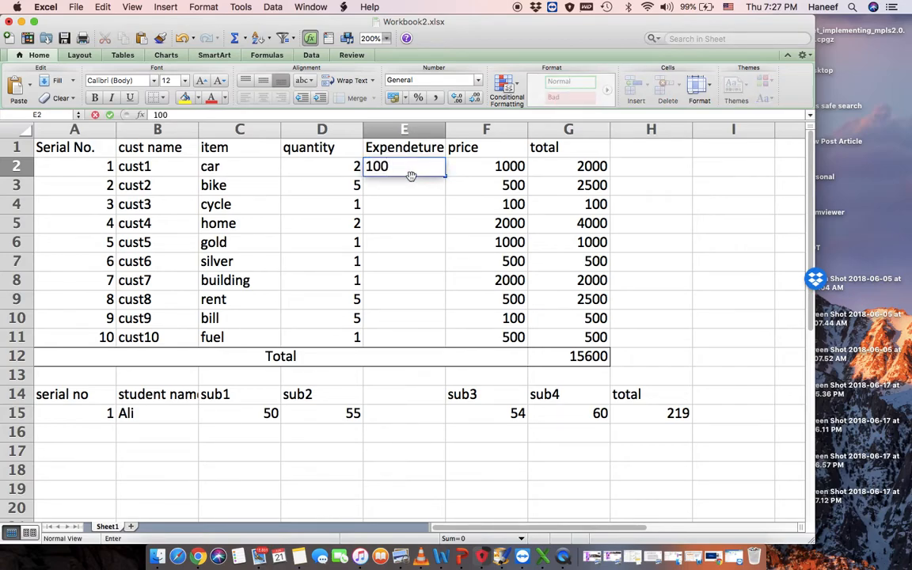
pyautogui.press('Return')
pyautogui.write('100')
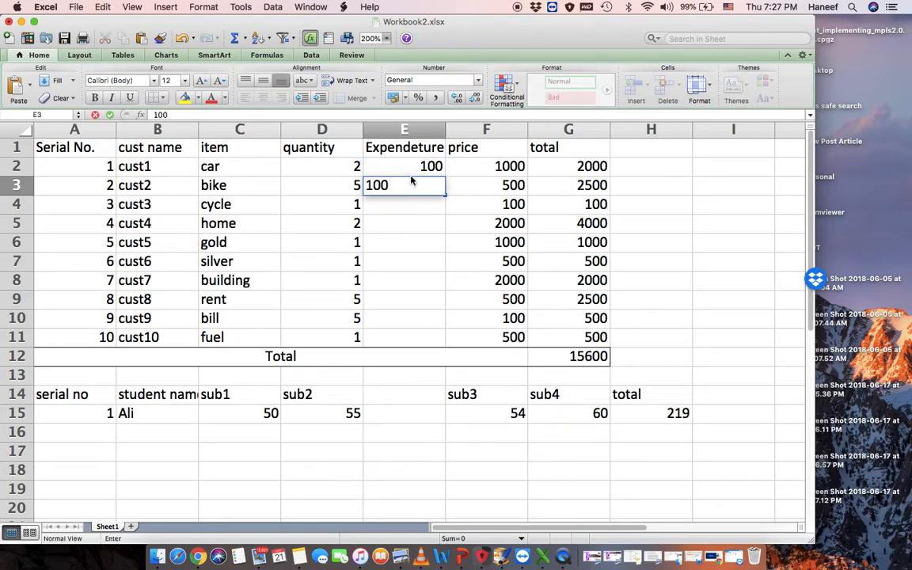
pyautogui.press('Return')
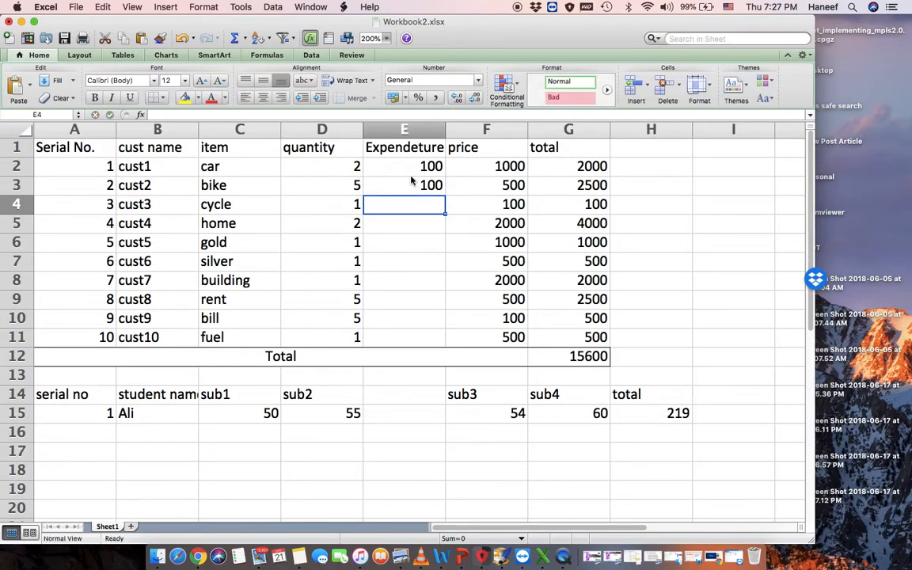
pyautogui.write('50')
pyautogui.press('Return')
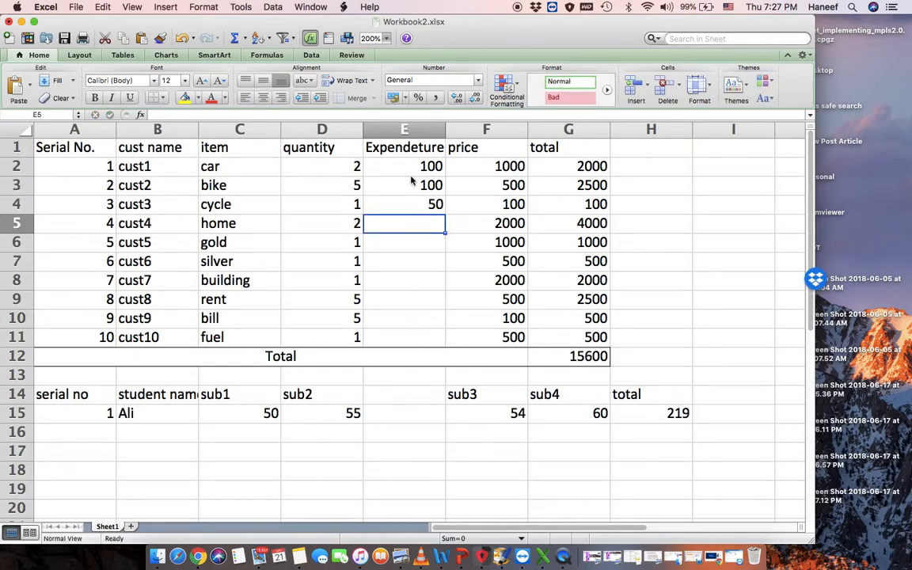
pyautogui.write('100')
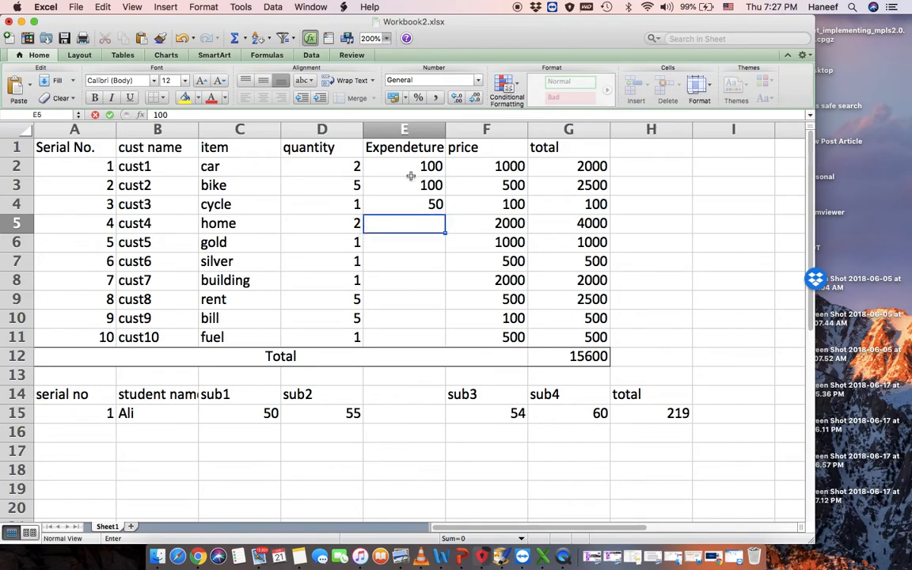
pyautogui.press('Return')
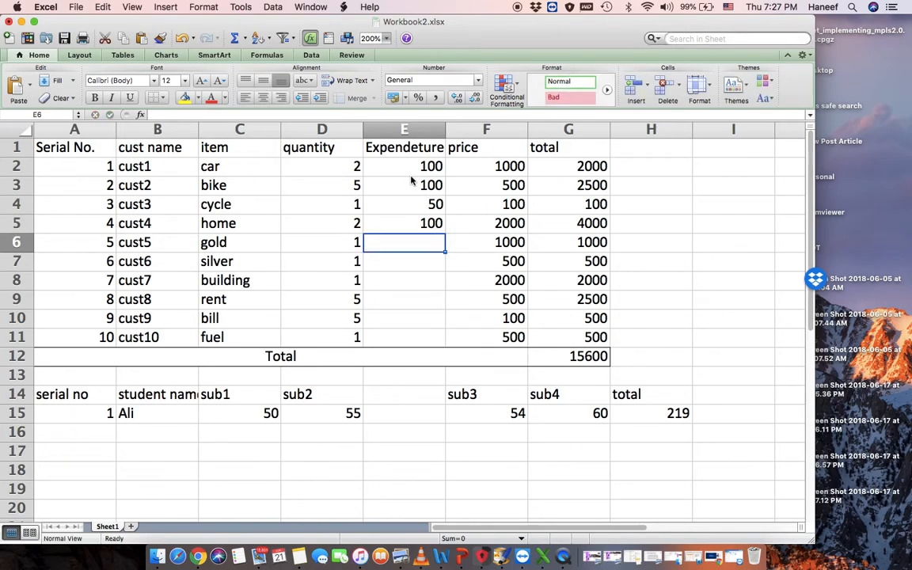
# - Enter the expenditure values 100, 50, 100, 100, 50 and 100 in E6 through E11
pyautogui.write('100')
pyautogui.press('Return')
pyautogui.write('50')
pyautogui.press('Return')
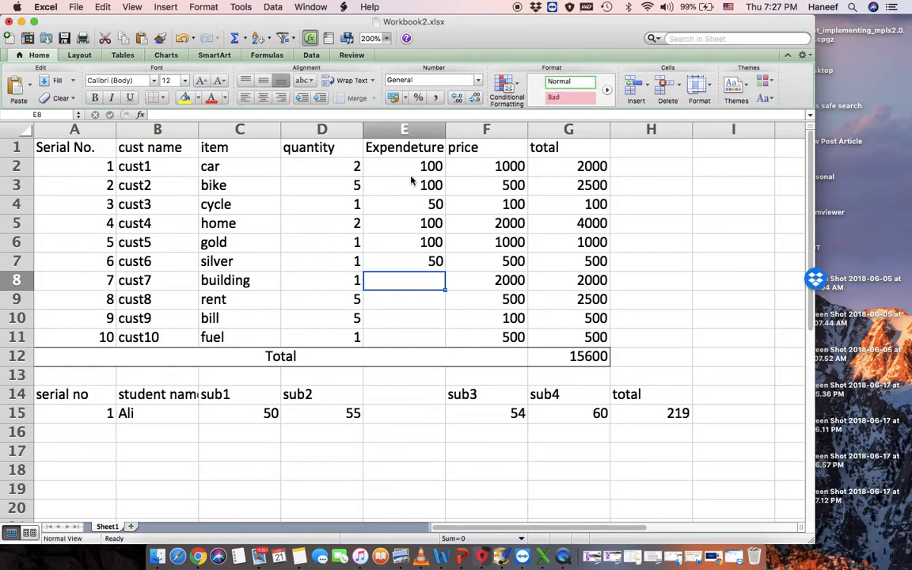
pyautogui.write('100')
pyautogui.press('Return')
pyautogui.write('100')
pyautogui.press('Return')
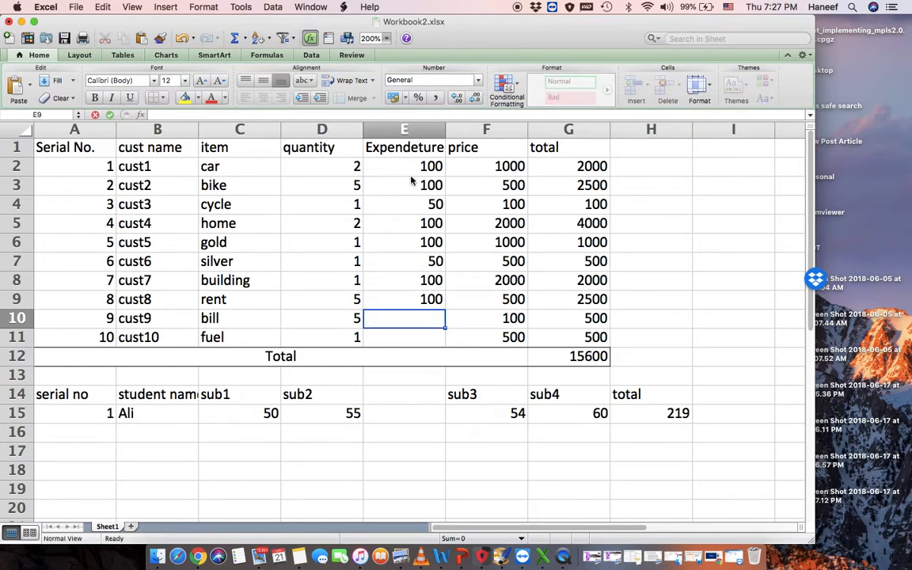
pyautogui.write('50')
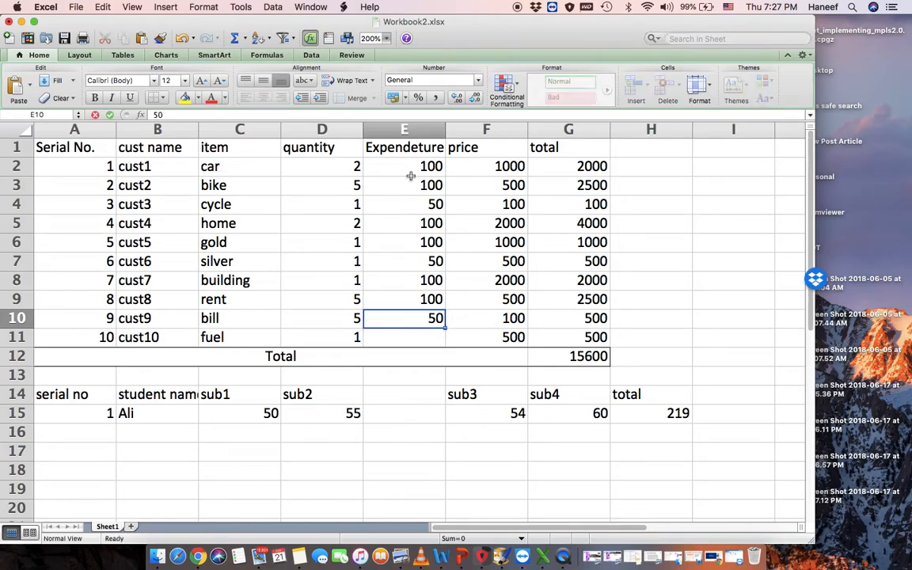
pyautogui.press('Return')
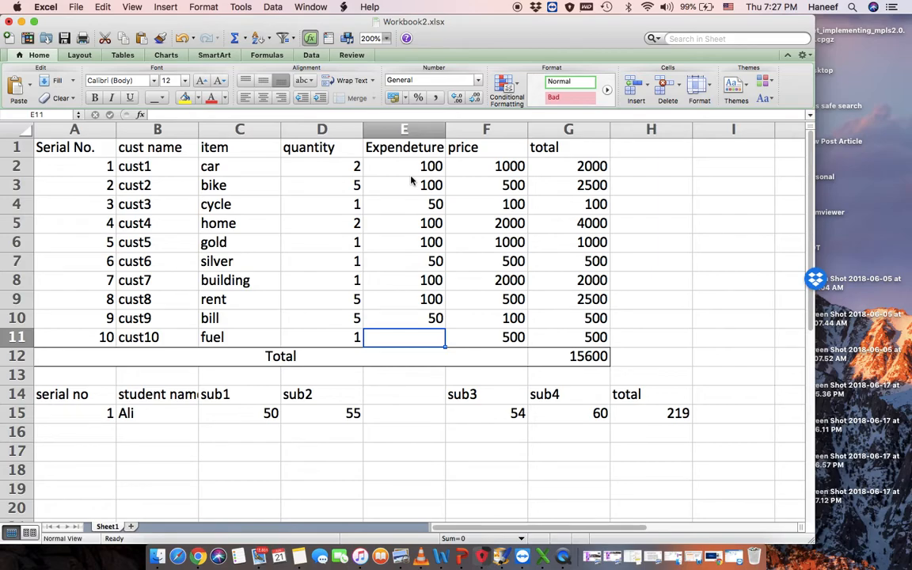
pyautogui.write('100')
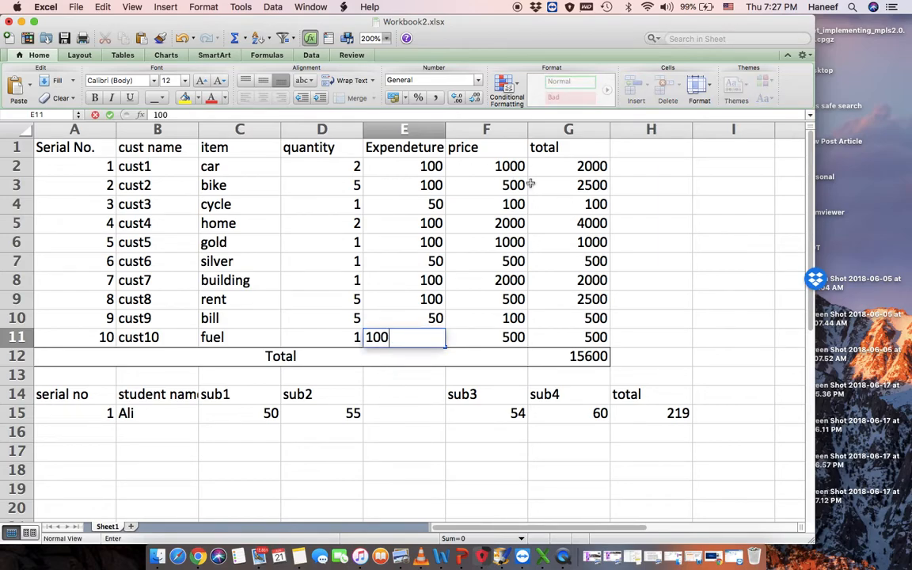
pyautogui.click(531, 185)
# - Check the total formula in G2 against the car row's quantity and price cells
pyautogui.click(643, 166)
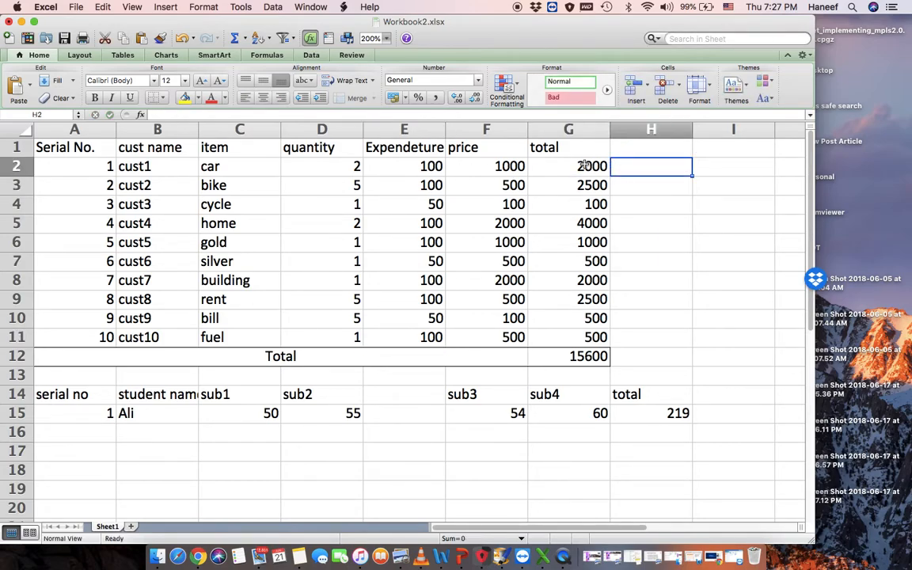
pyautogui.click(580, 166)
pyautogui.click(501, 163)
pyautogui.click(355, 165)
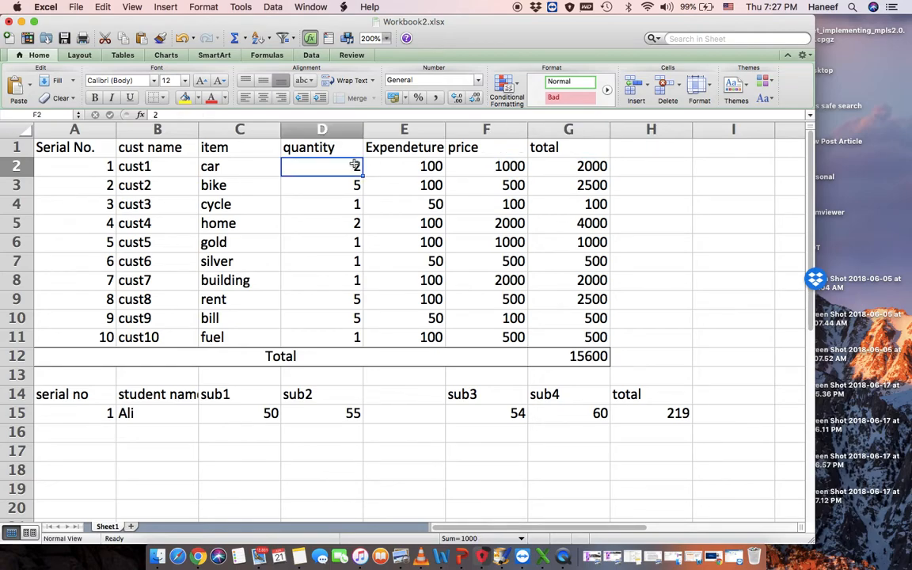
pyautogui.click(596, 164)
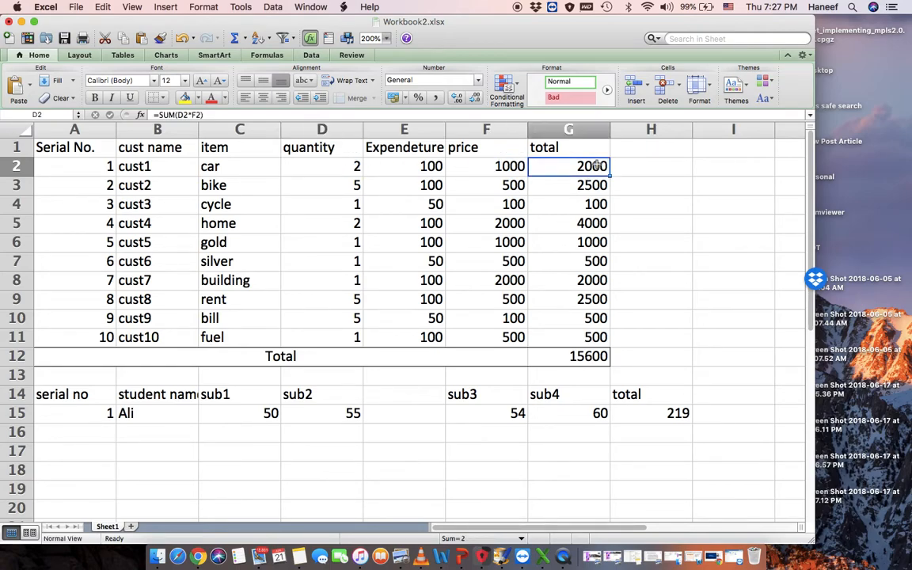
# - Add the header Actual Total in H1, beside the total column
pyautogui.click(662, 150)
pyautogui.write('Actual To')
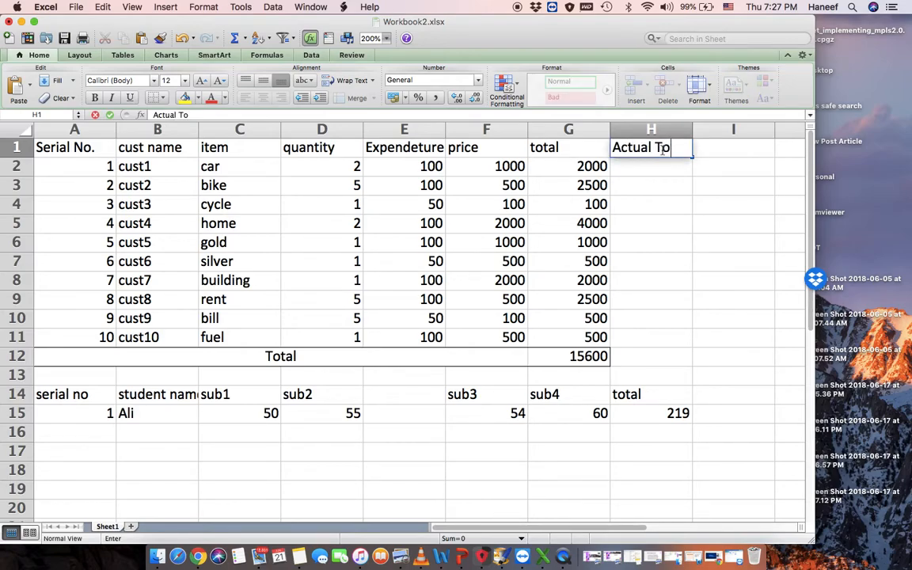
pyautogui.write('tal')
pyautogui.click(669, 175)
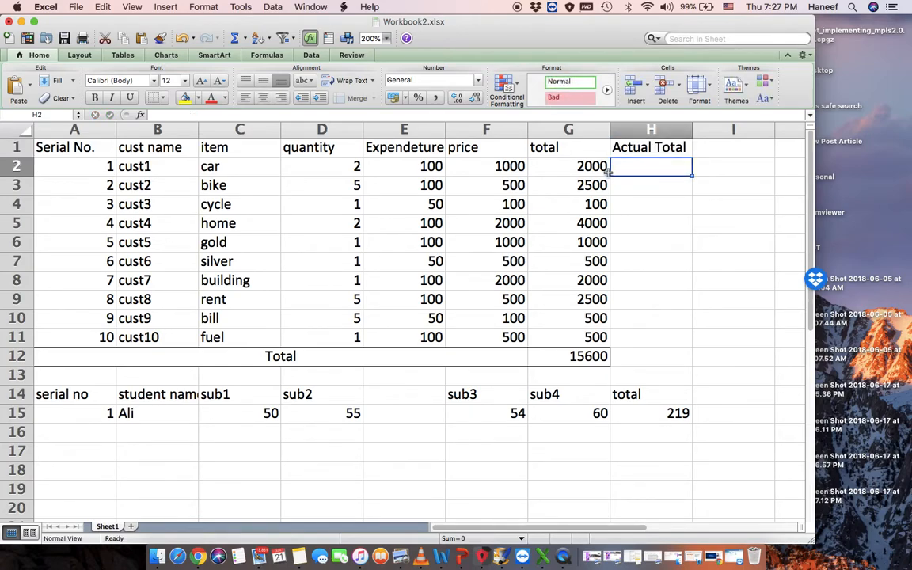
# - Calculate the car row's actual total in H2 by subtracting expenditure from total with =sum(G2-E2)
pyautogui.click(542, 158)
pyautogui.click(438, 171)
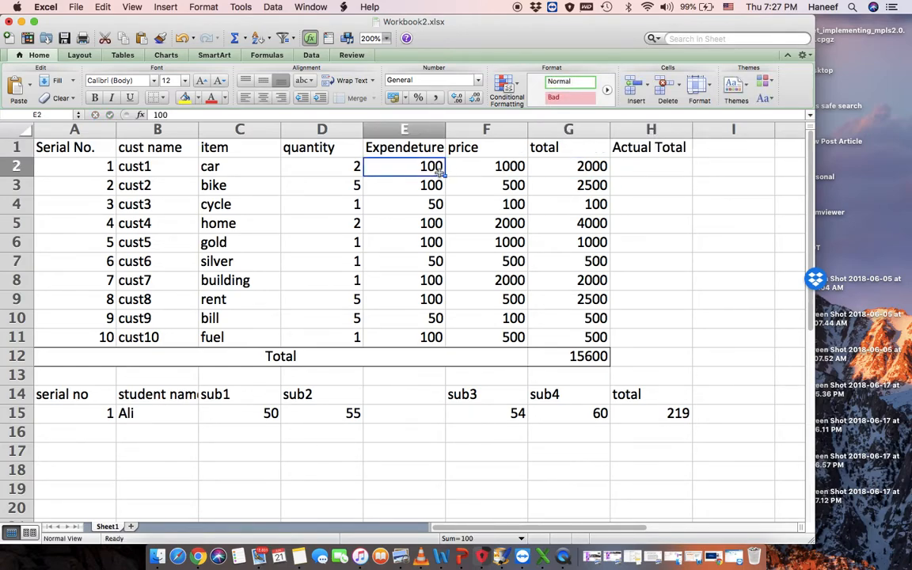
pyautogui.click(639, 171)
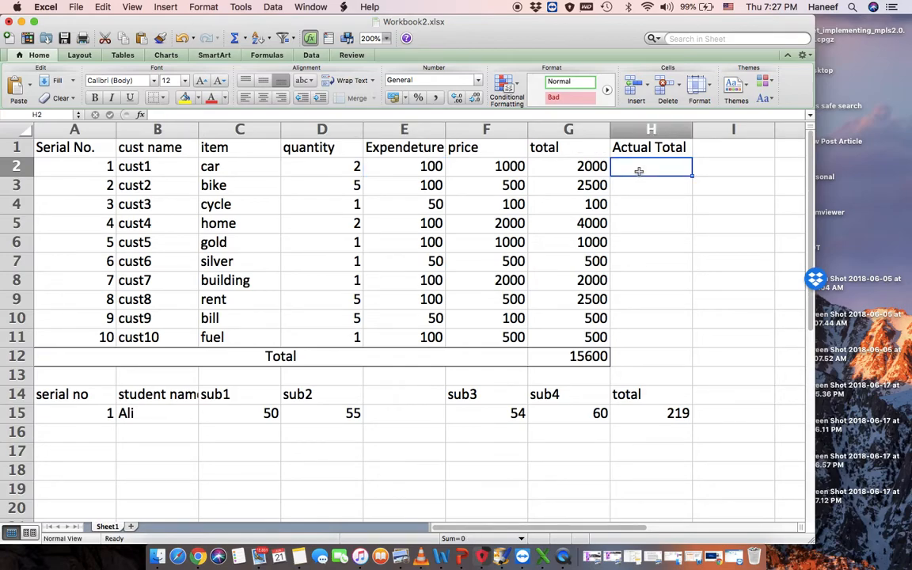
pyautogui.write('=sum(')
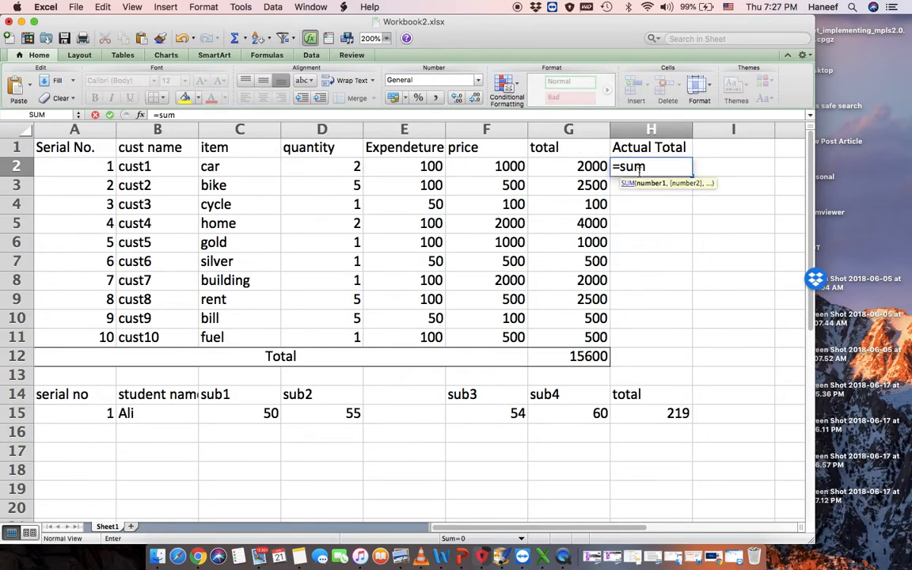
pyautogui.click(601, 166)
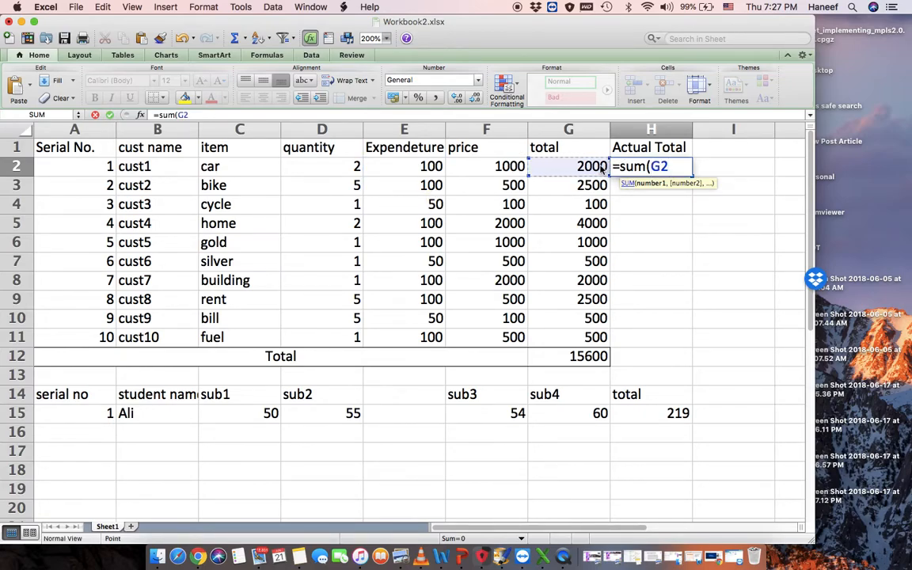
pyautogui.write('-')
pyautogui.click(411, 167)
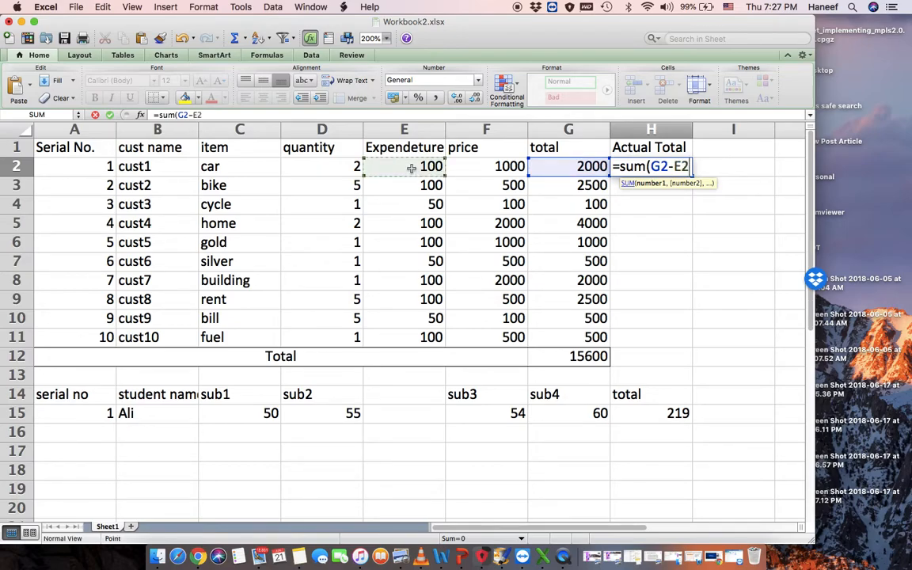
pyautogui.write(')')
pyautogui.press('Return')
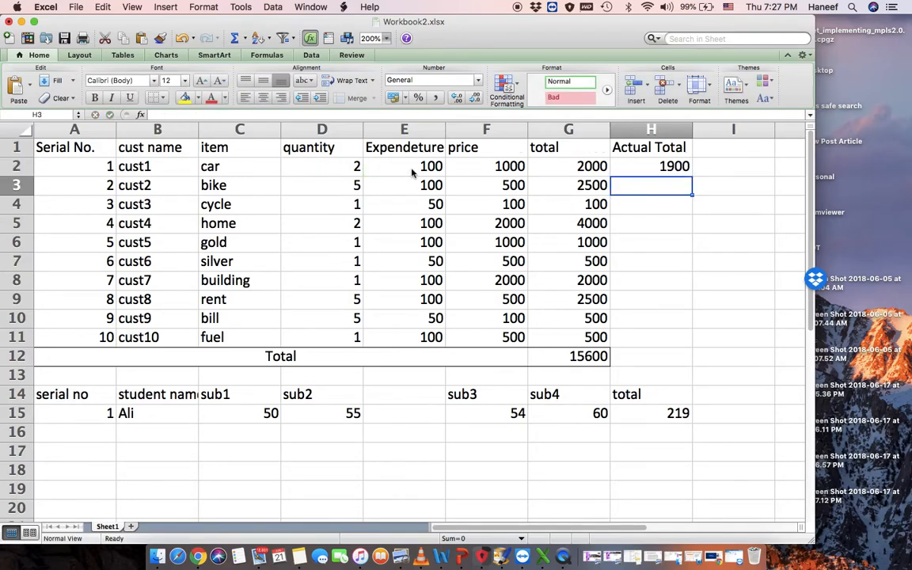
# - Calculate the bike row's actual total in H3 with =sum(G3-E3) and fill the formula down through H11
pyautogui.click(656, 171)
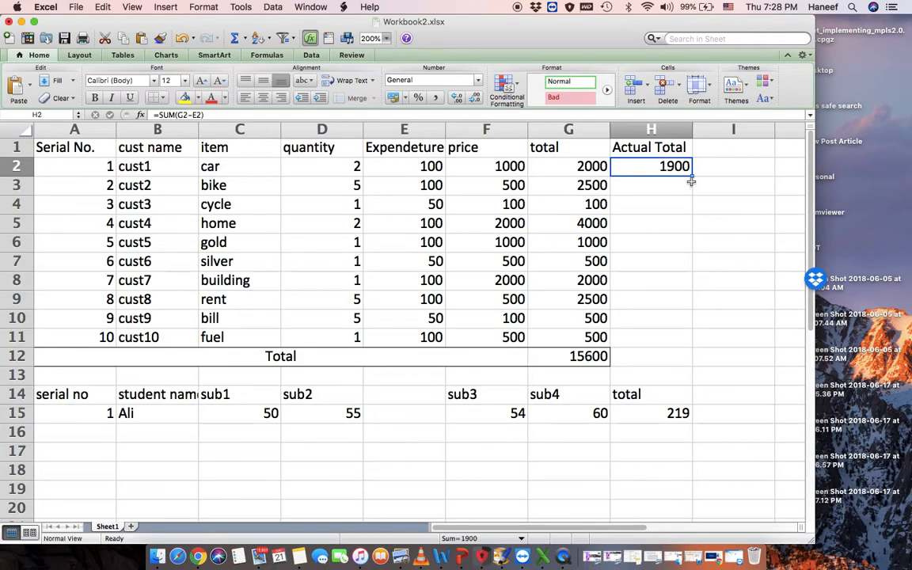
pyautogui.click(665, 191)
pyautogui.write('=sum(')
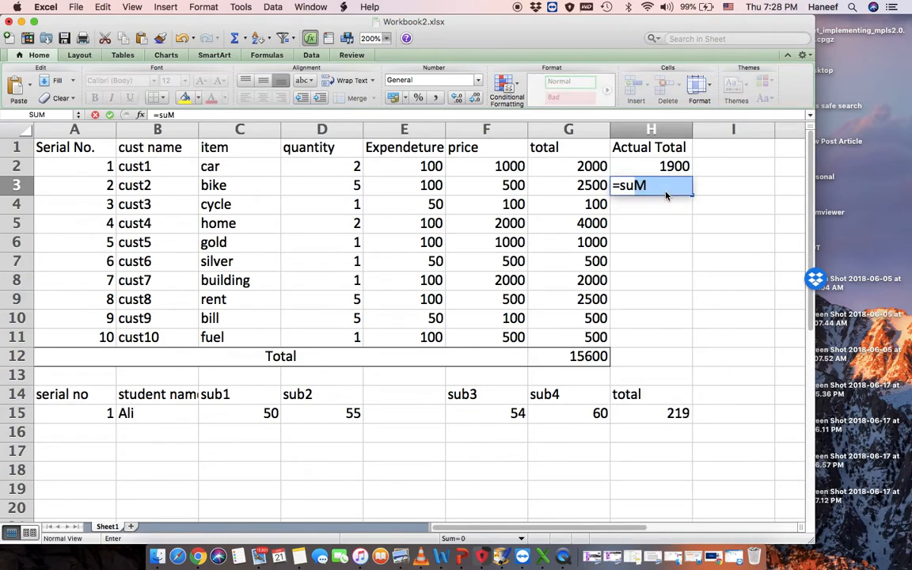
pyautogui.click(586, 185)
pyautogui.write('-')
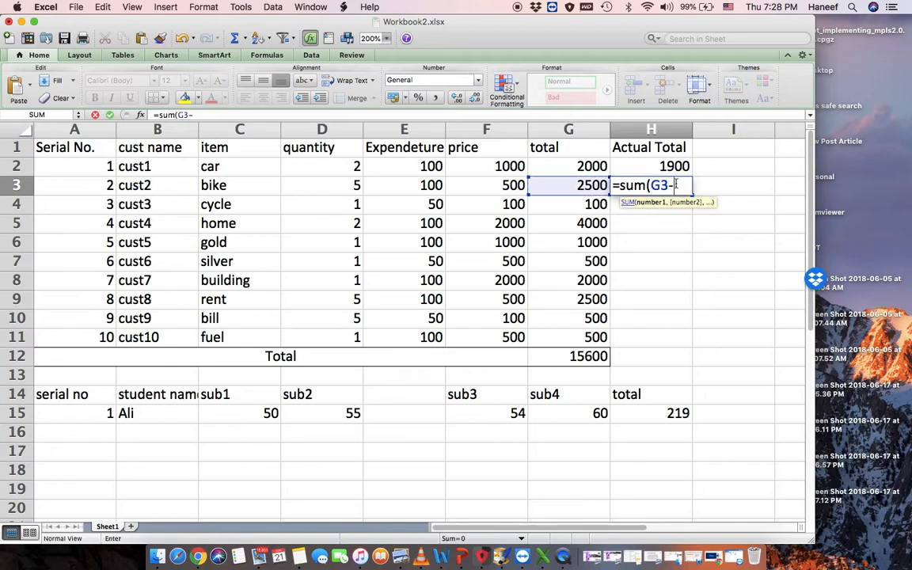
pyautogui.click(412, 189)
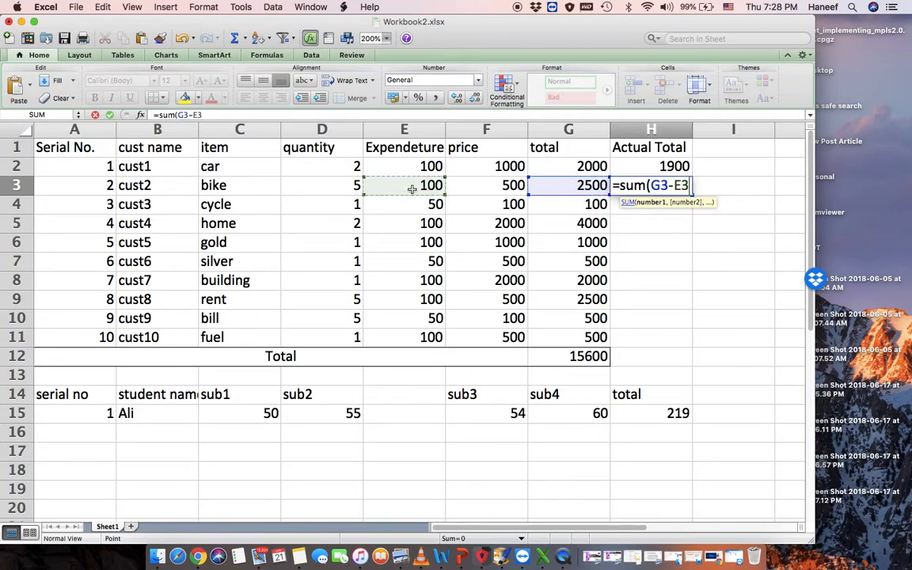
pyautogui.write(')')
pyautogui.press('Return')
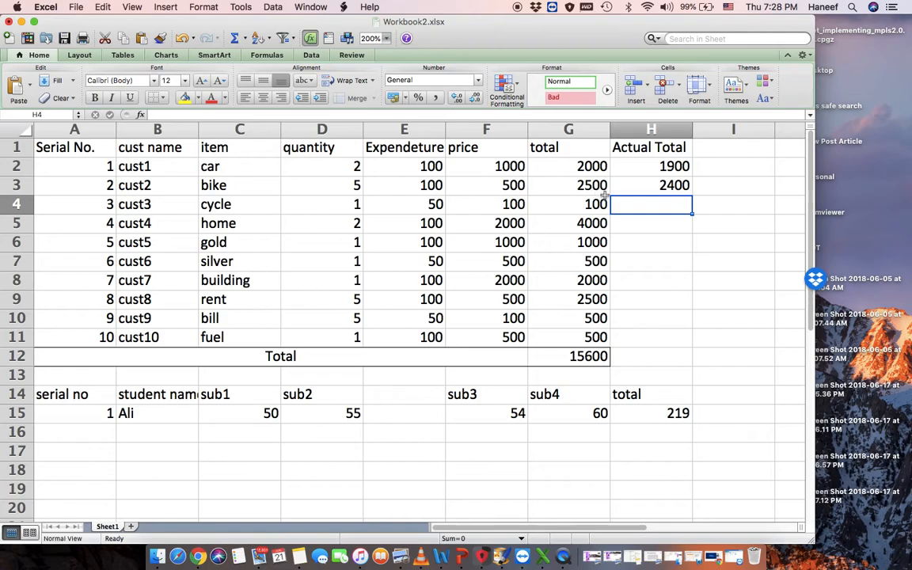
pyautogui.click(662, 187)
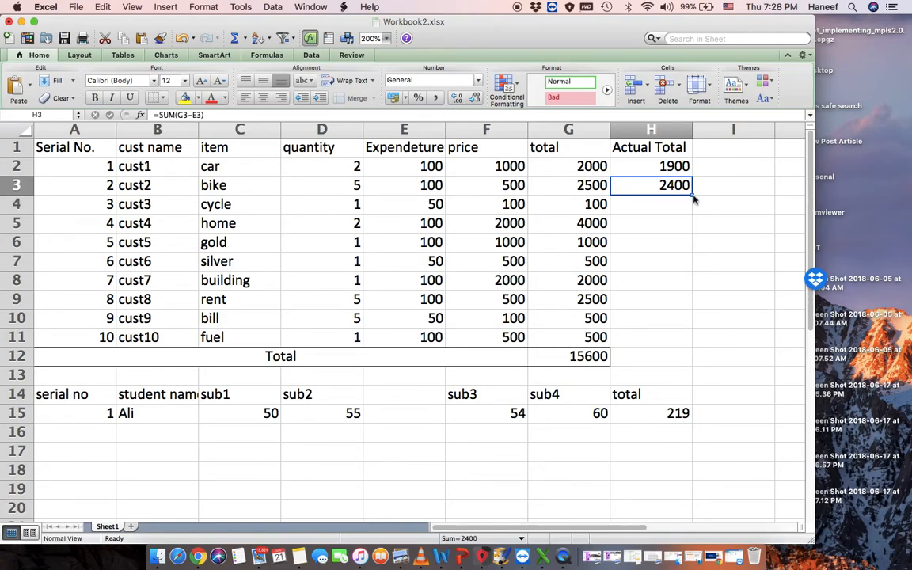
pyautogui.moveTo(693, 196); pyautogui.dragTo(693, 342)
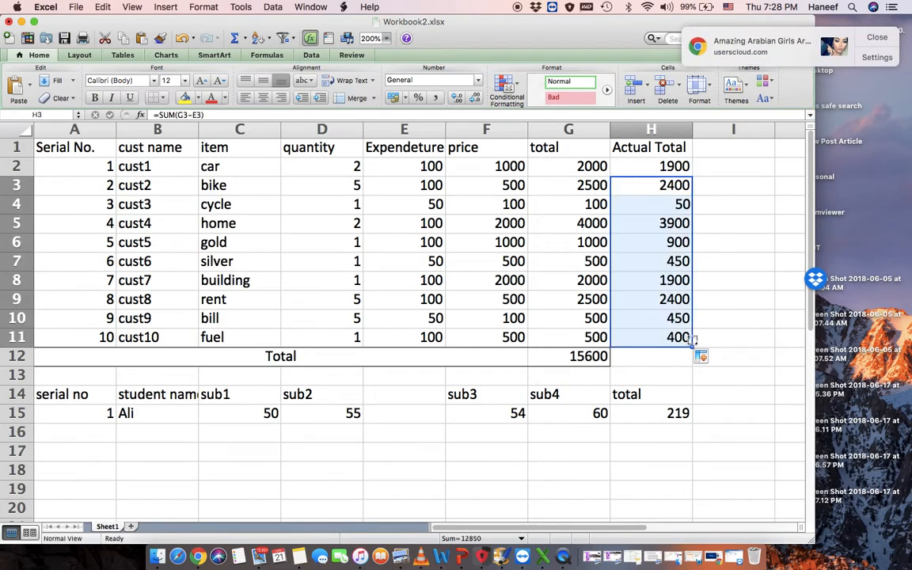
# - Total the Actual Total values from H2 through H11 in H12 with AutoSum
pyautogui.click(680, 357)
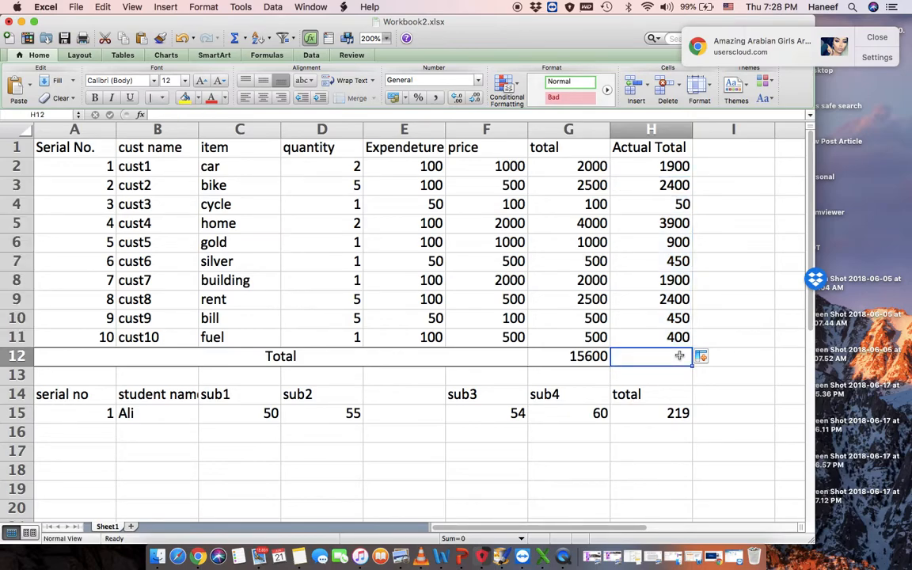
pyautogui.click(672, 162)
pyautogui.moveTo(672, 164); pyautogui.dragTo(668, 356)
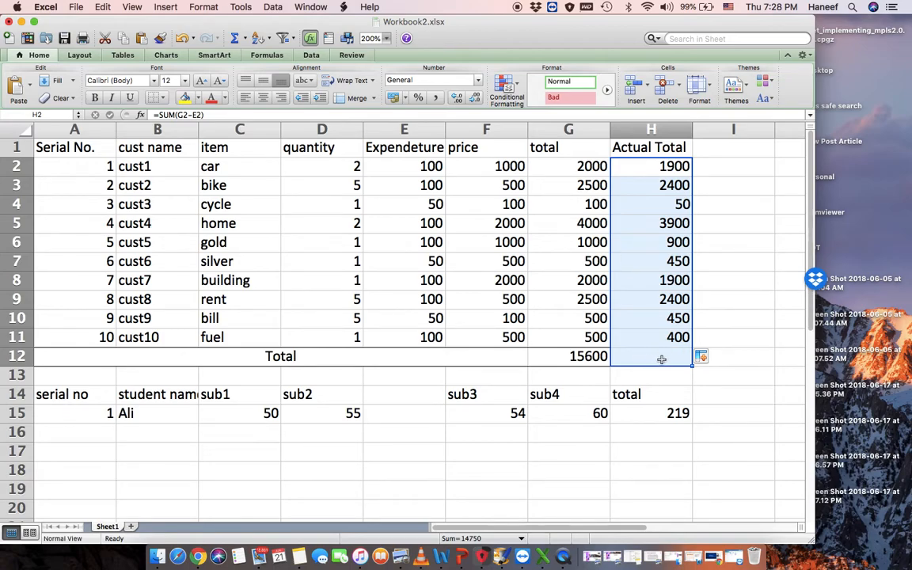
pyautogui.click(236, 40)
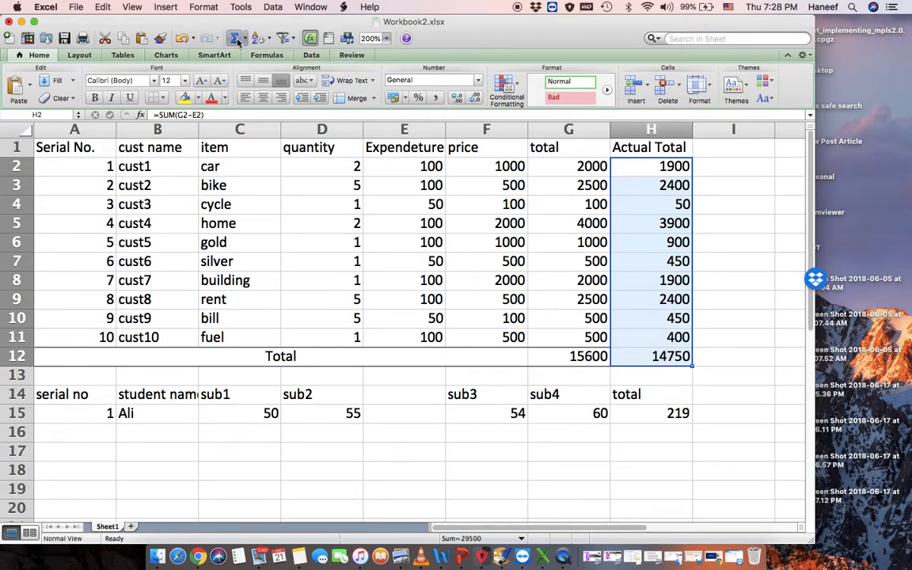
pyautogui.click(727, 358)
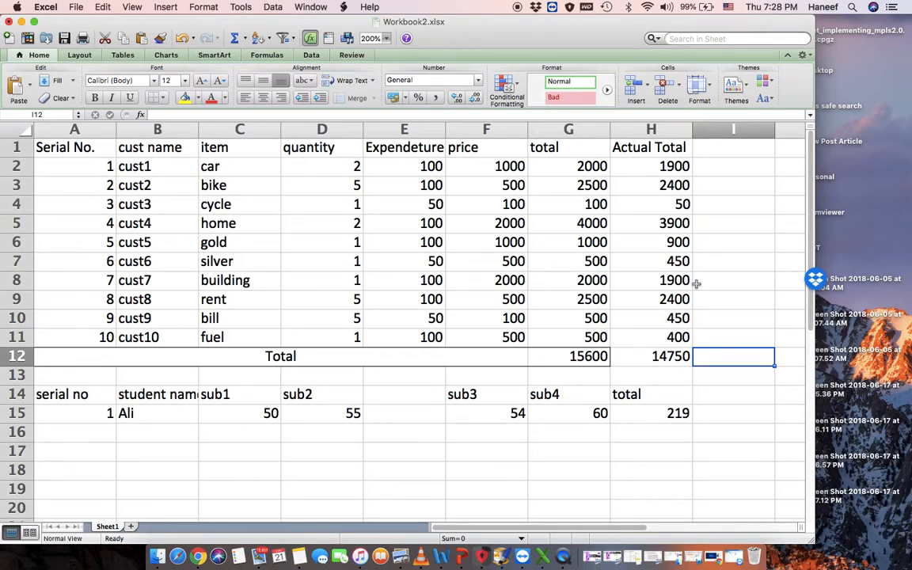
# - Add the header difference amount in I1 and widen column I and the workbook window to fit it
pyautogui.click(728, 148)
pyautogui.write('differ')
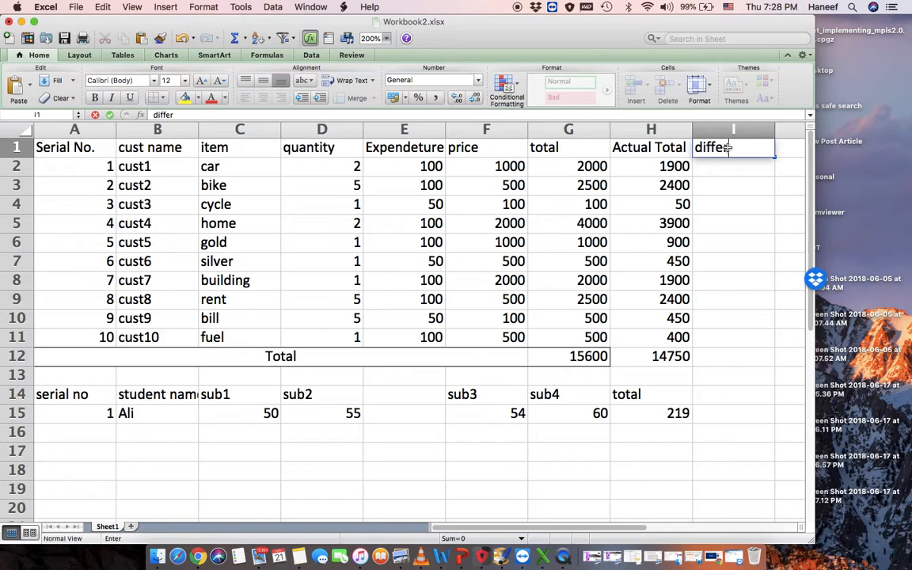
pyautogui.write('ence amout')
pyautogui.press('BackSpace')
pyautogui.write('nt')
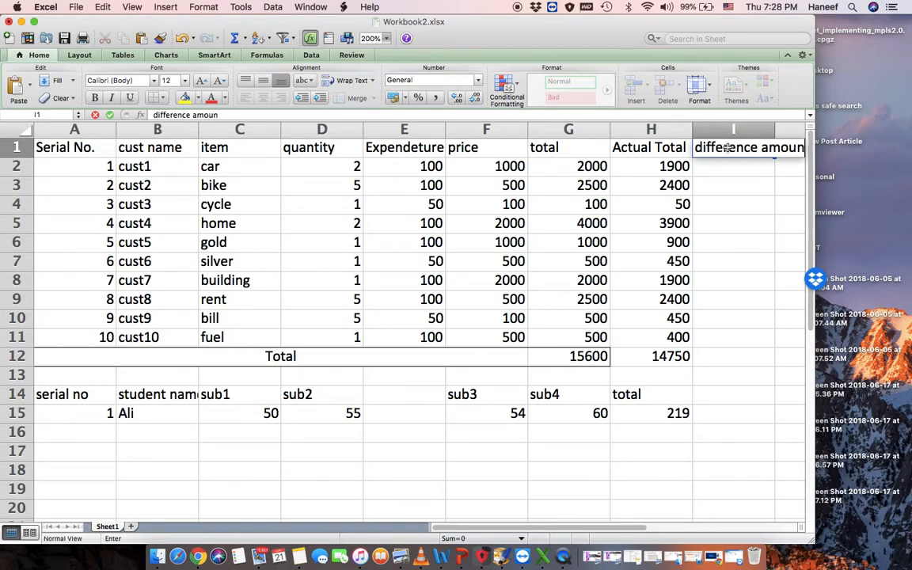
pyautogui.click(772, 248)
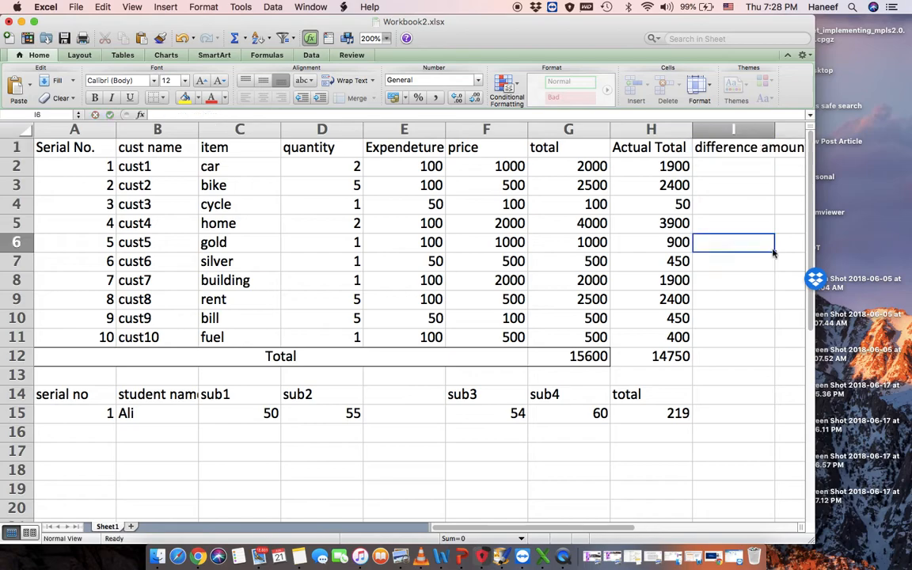
pyautogui.doubleClick(775, 129)
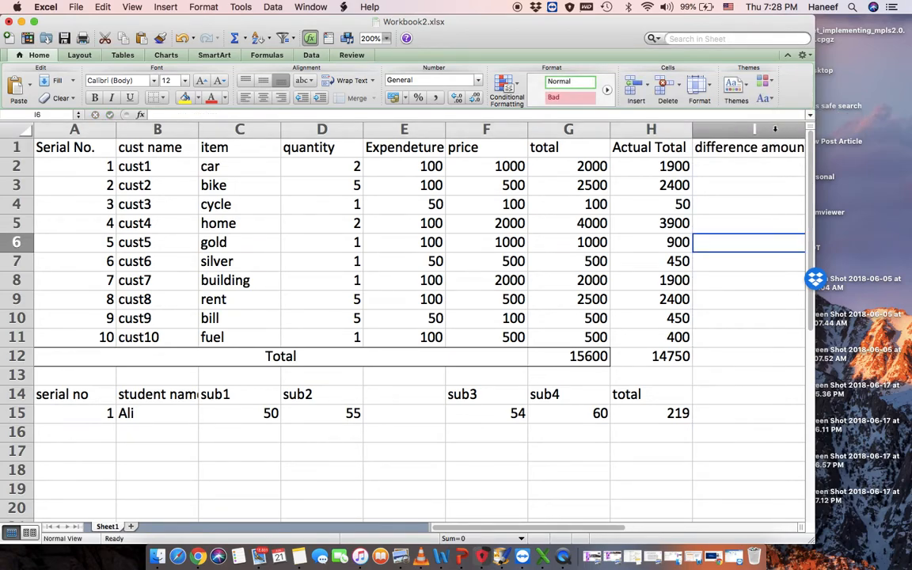
pyautogui.moveTo(816, 145); pyautogui.dragTo(869, 145)
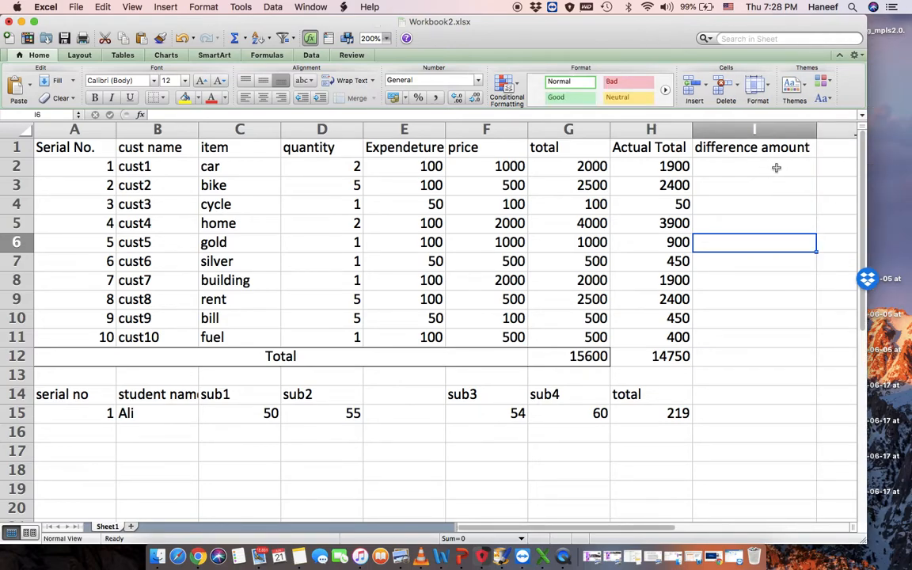
# - Calculate the car row's difference amount in I2 by subtracting actual total from total with =sum(G2-H2)
pyautogui.click(776, 168)
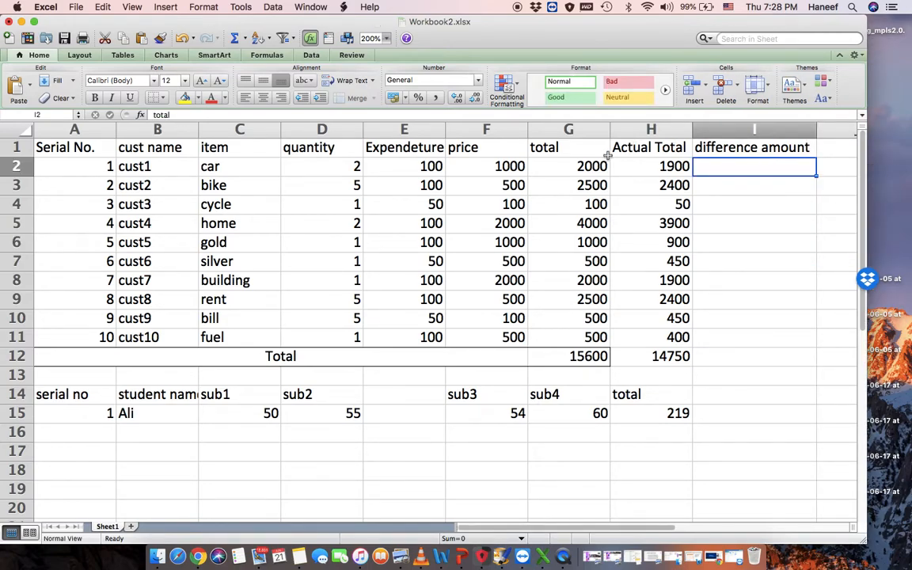
pyautogui.click(545, 143)
pyautogui.click(580, 167)
pyautogui.click(634, 167)
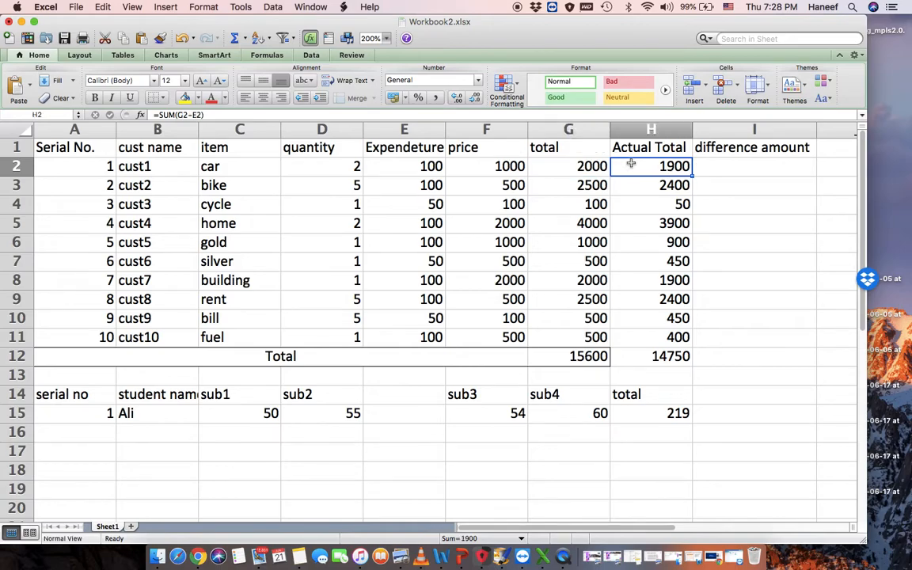
pyautogui.click(754, 165)
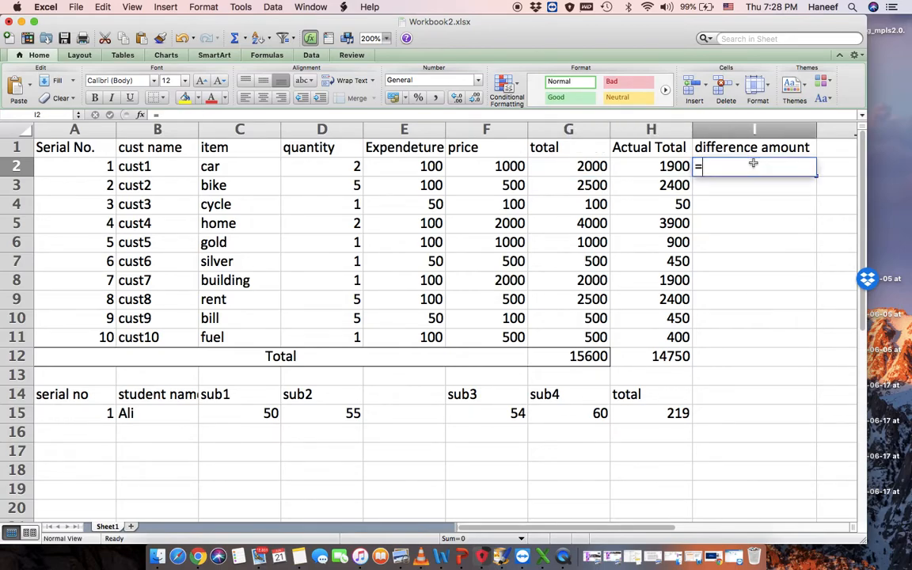
pyautogui.write('=sum(')
pyautogui.click(600, 169)
pyautogui.write('-')
pyautogui.click(657, 164)
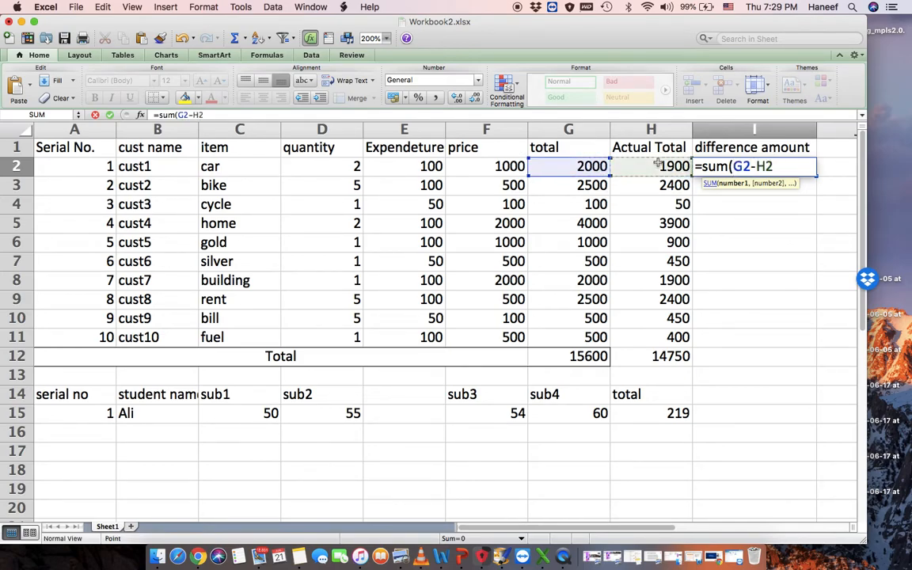
pyautogui.press('Return')
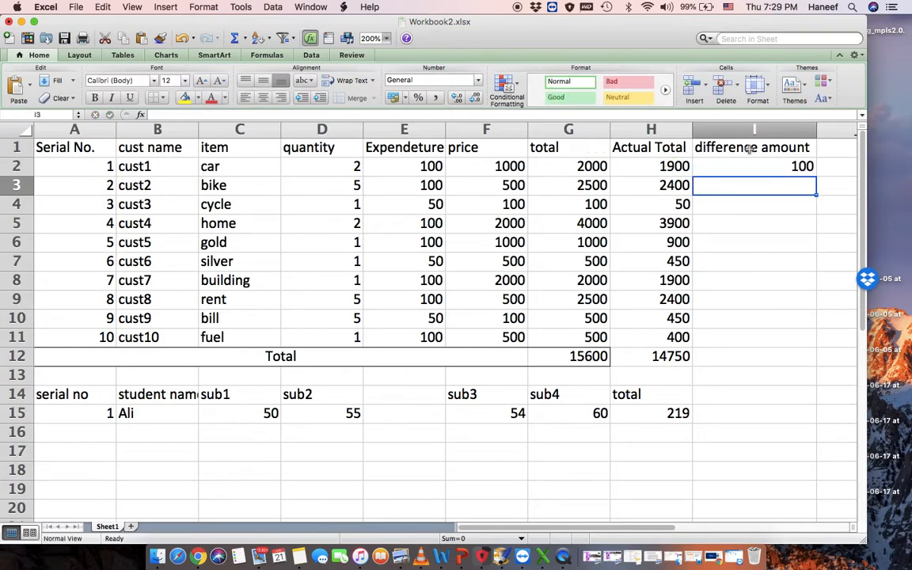
# - Fill the difference formula from I2 down through I11 and compare the column with the expenditure column
pyautogui.click(772, 170)
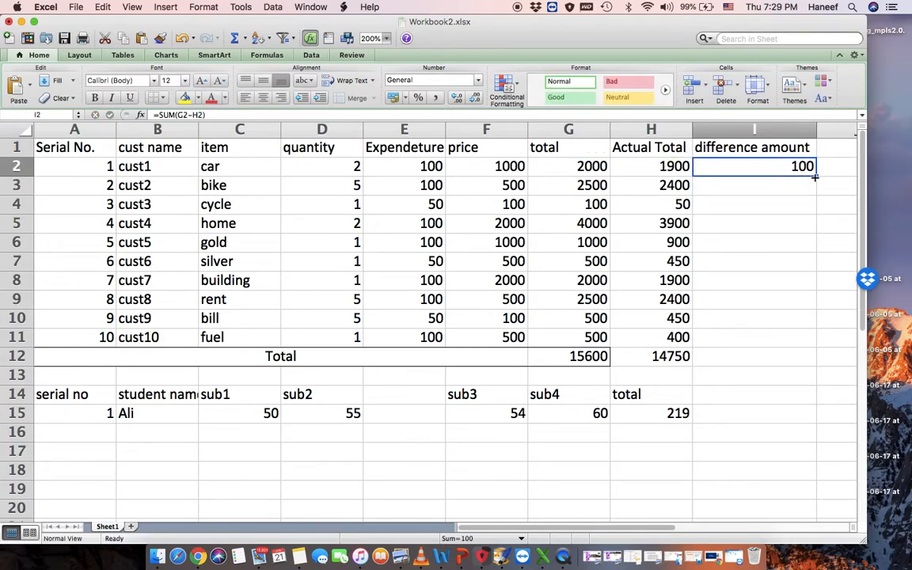
pyautogui.moveTo(815, 177); pyautogui.dragTo(805, 342)
pyautogui.click(790, 174)
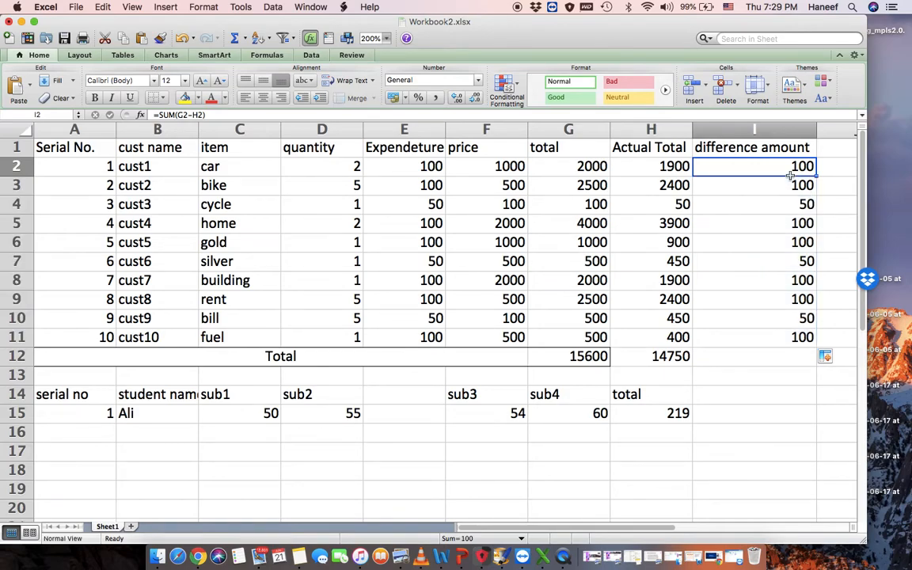
pyautogui.click(713, 149)
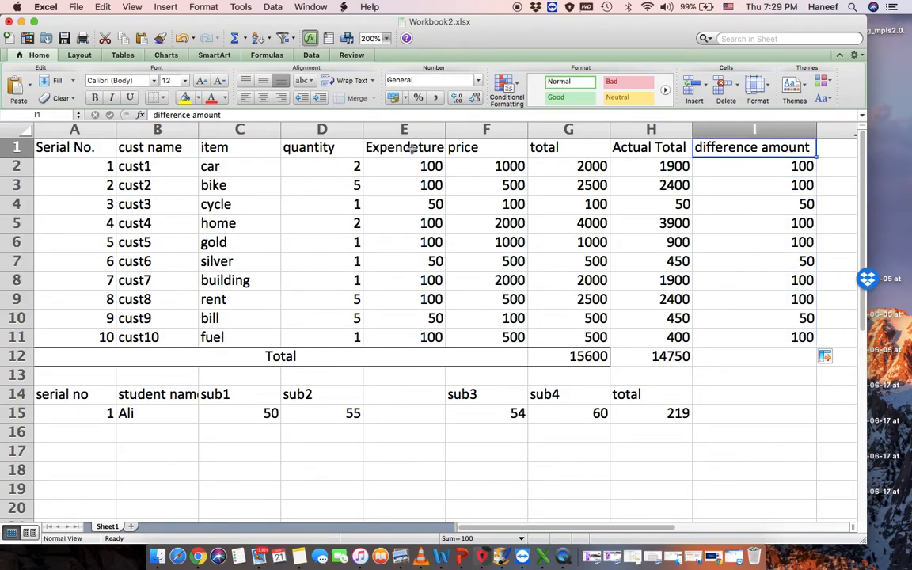
pyautogui.click(387, 150)
# - Calculate the overall difference in I12 from the two column totals with =sum(G12-H12)
pyautogui.click(750, 355)
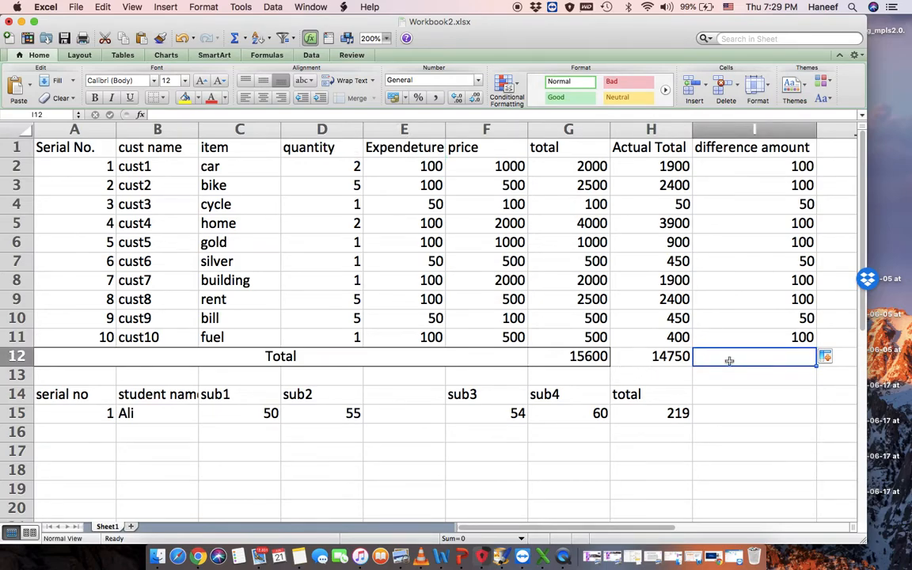
pyautogui.write('=sum')
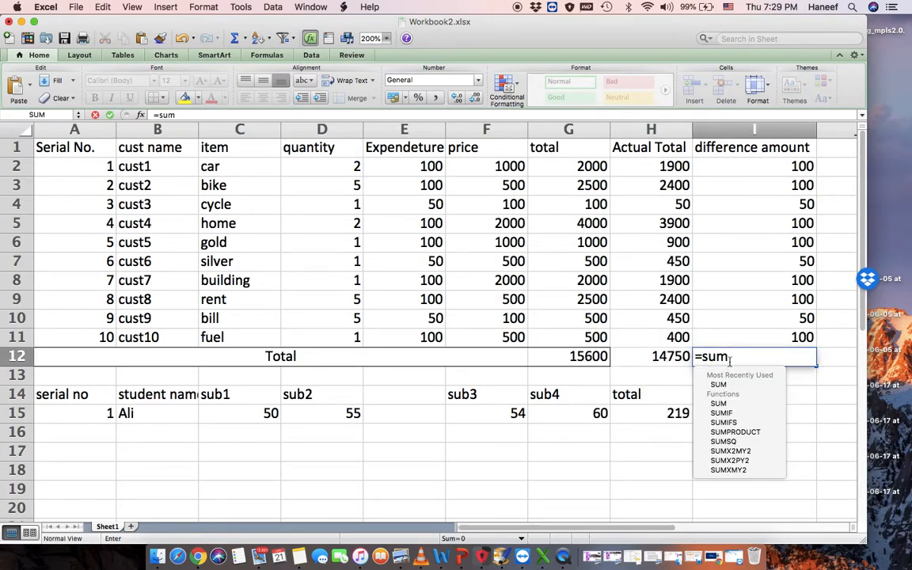
pyautogui.write('(')
pyautogui.click(590, 358)
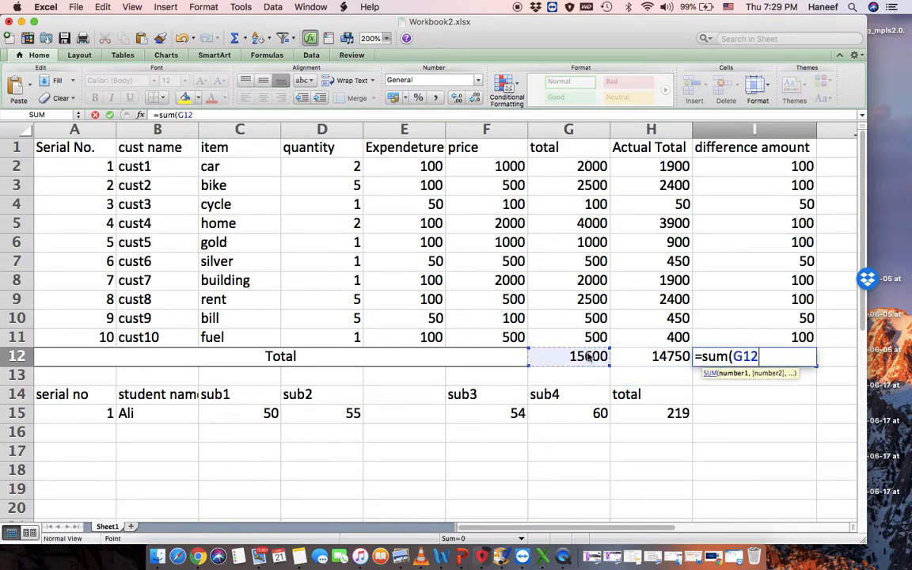
pyautogui.write('-')
pyautogui.click(642, 358)
pyautogui.write(')')
pyautogui.press('Return')
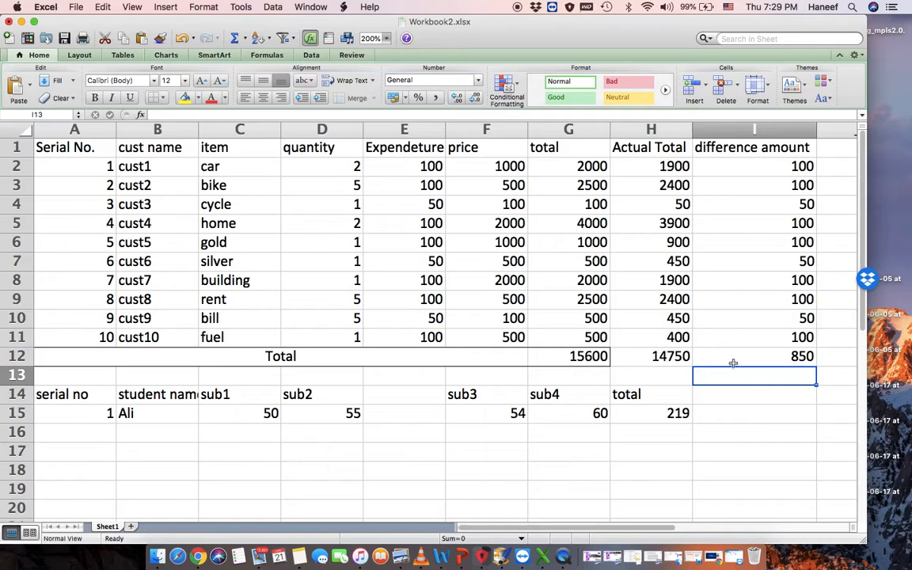
pyautogui.click(758, 361)
pyautogui.doubleClick(758, 361)
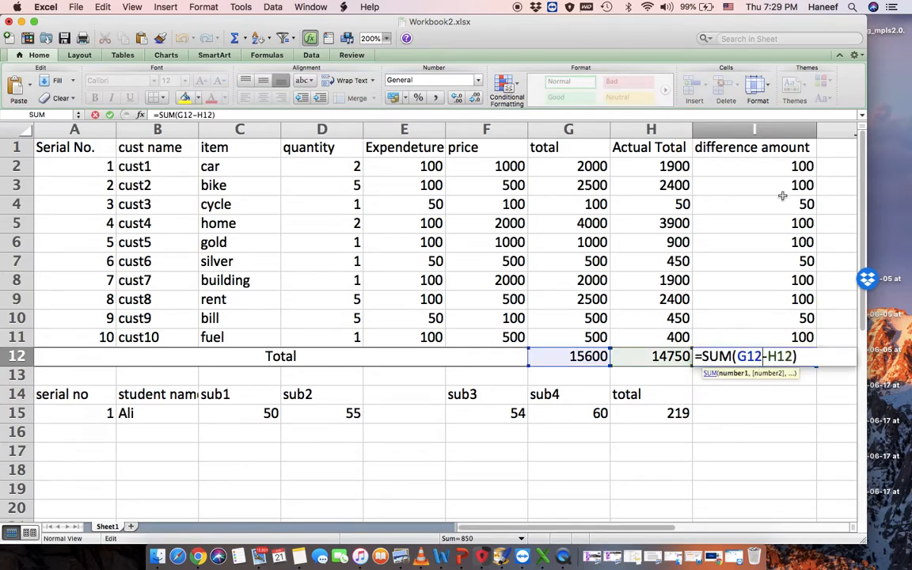
pyautogui.write('+')
pyautogui.click(783, 196)
pyautogui.write('+')
pyautogui.click(768, 416)
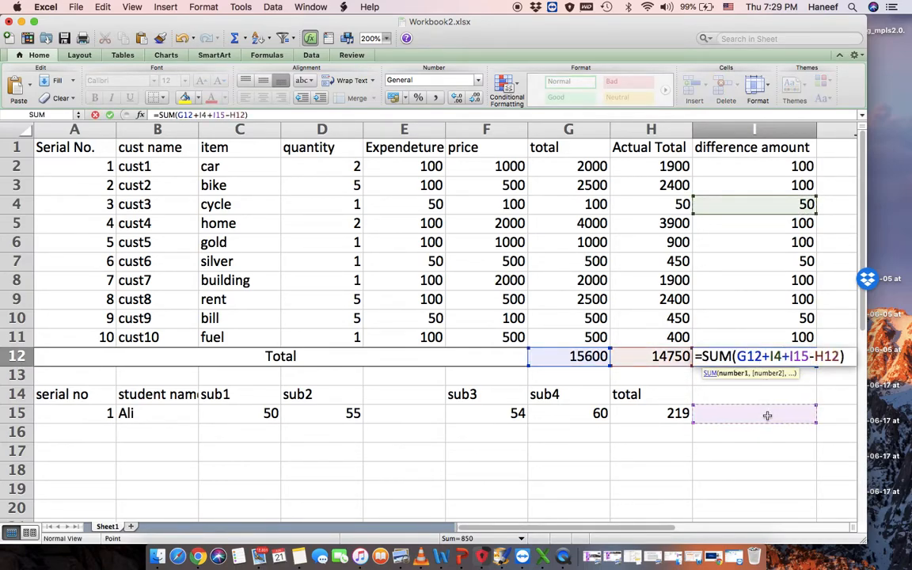
pyautogui.press('Escape')
pyautogui.click(767, 413)
# - Check the difference formula in I12 against the column totals it references, leaving the cell unedited
pyautogui.click(782, 357)
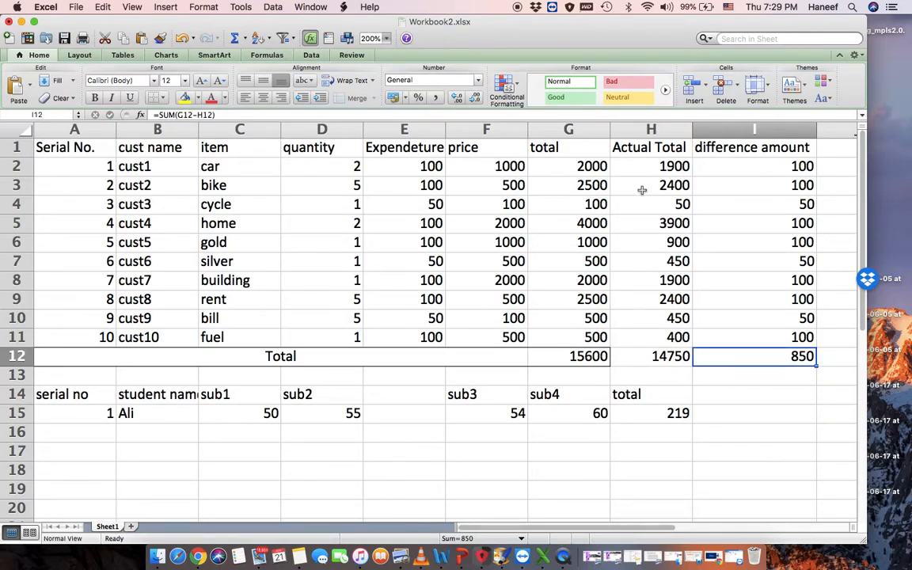
pyautogui.click(758, 394)
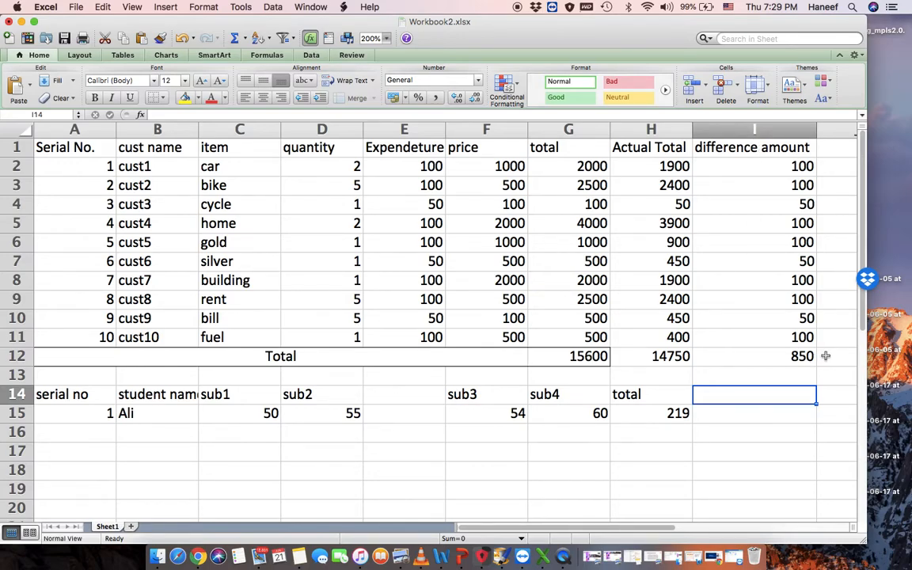
pyautogui.doubleClick(761, 358)
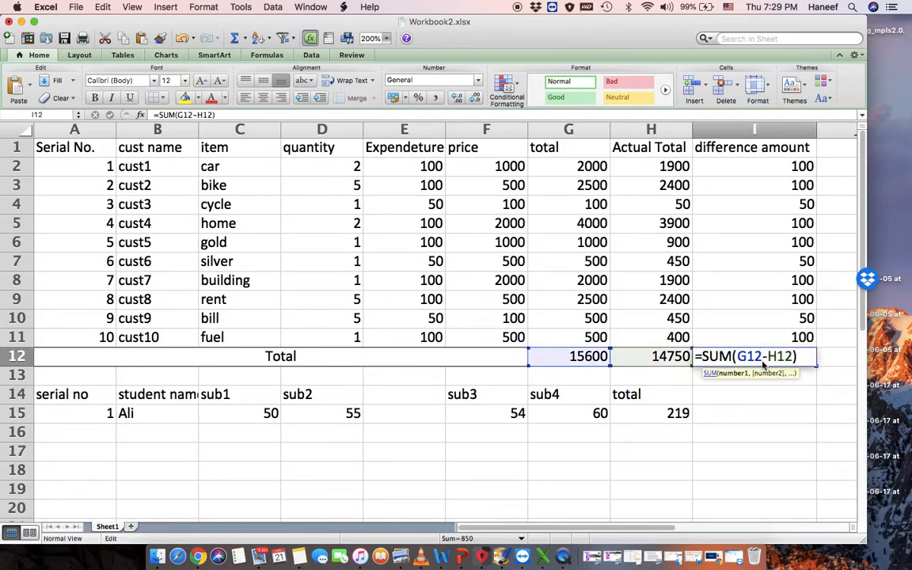
pyautogui.click(827, 360)
pyautogui.press('Escape')
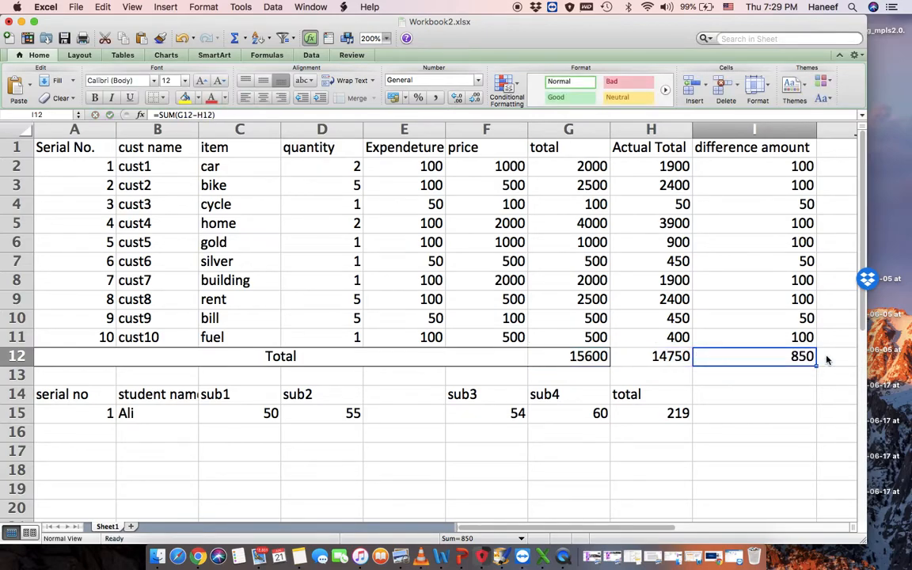
# - Label the overall difference by entering Expenditure in I13, directly beneath the difference total
pyautogui.click(769, 378)
pyautogui.write('E')
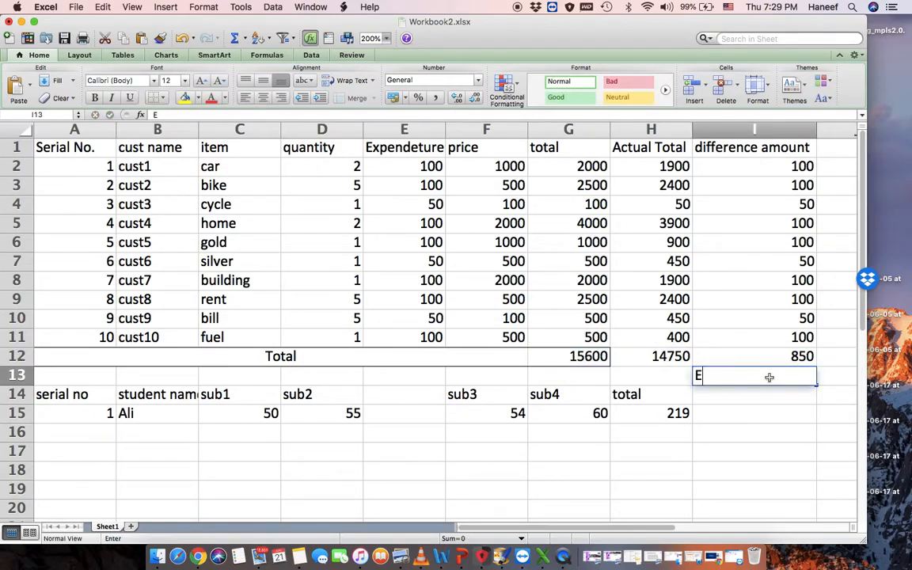
pyautogui.write('xpenditure')
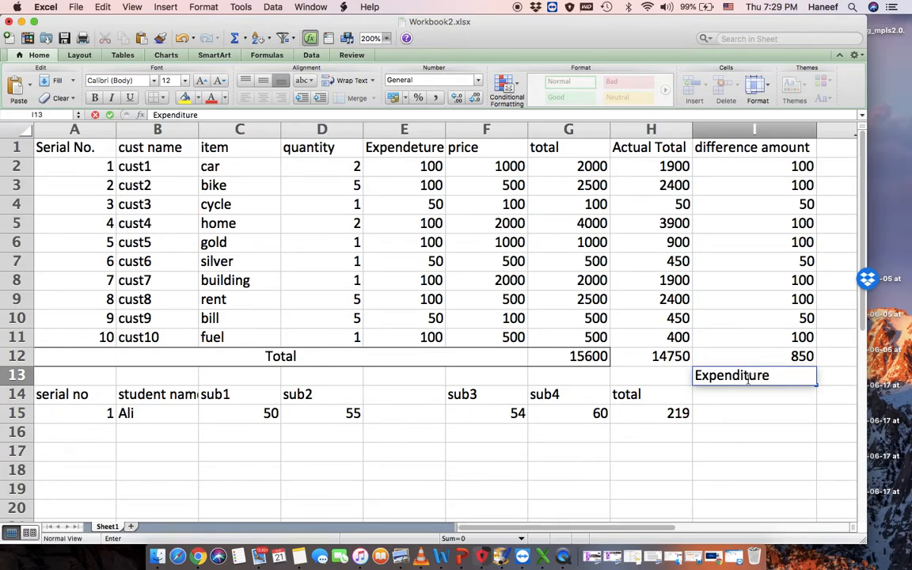
pyautogui.press('Return')
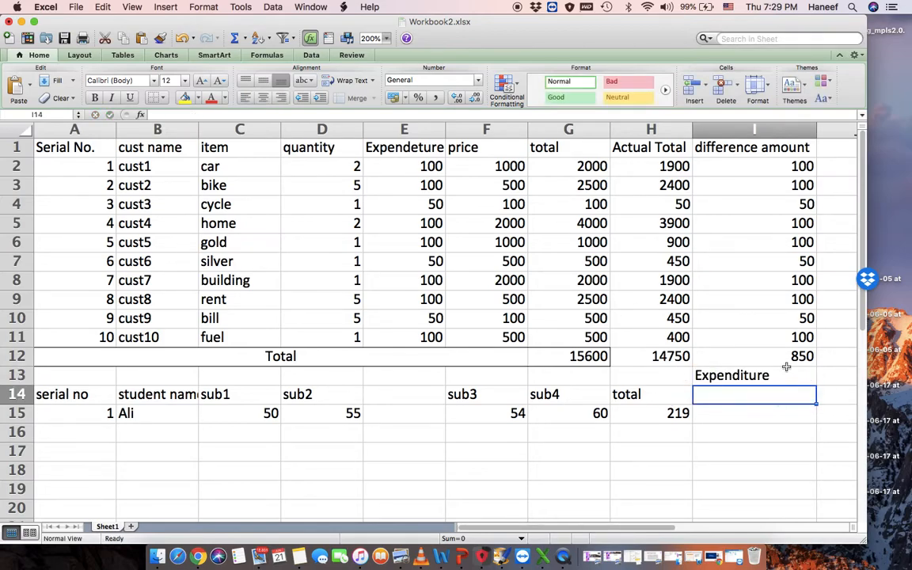
# - Review the formulas behind the total, actual total and difference amount columns, their column totals, and the student marks total in H15
pyautogui.click(793, 356)
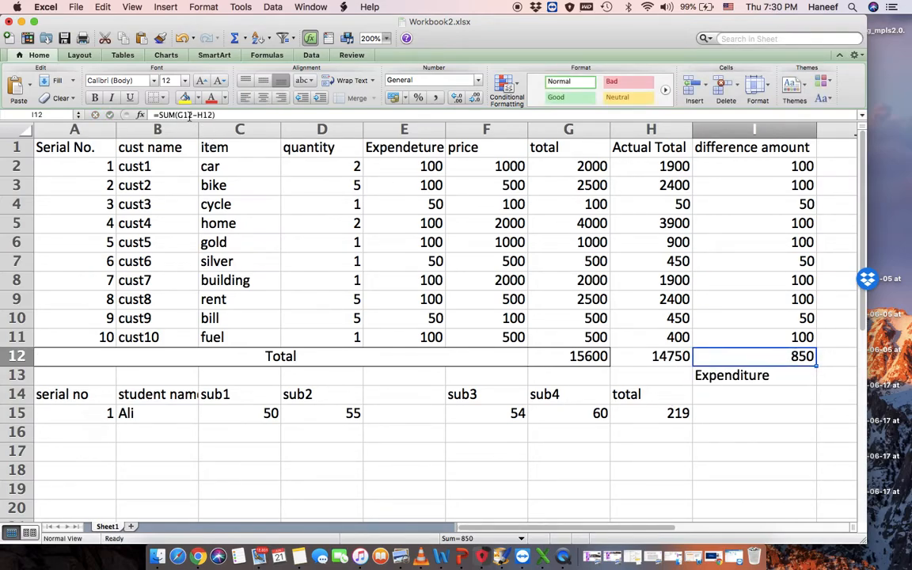
pyautogui.click(578, 167)
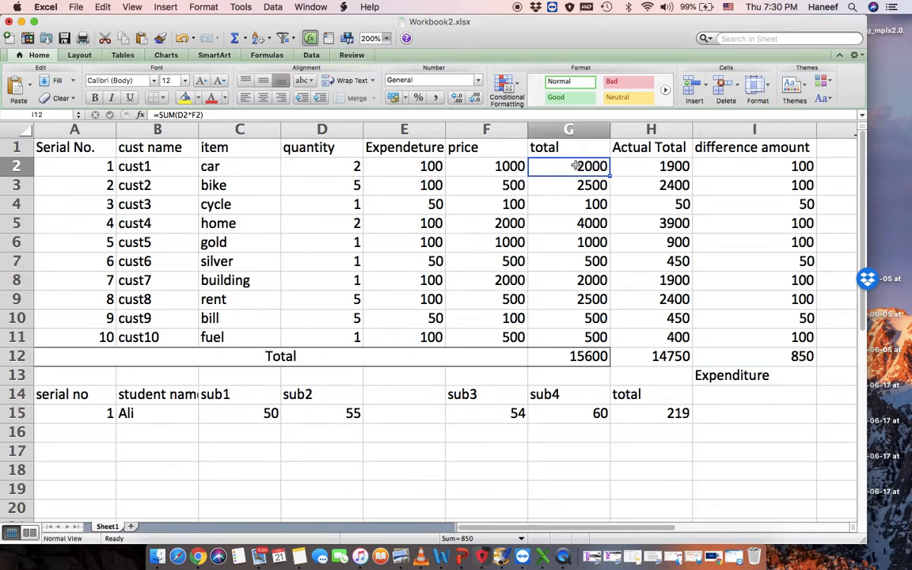
pyautogui.click(584, 360)
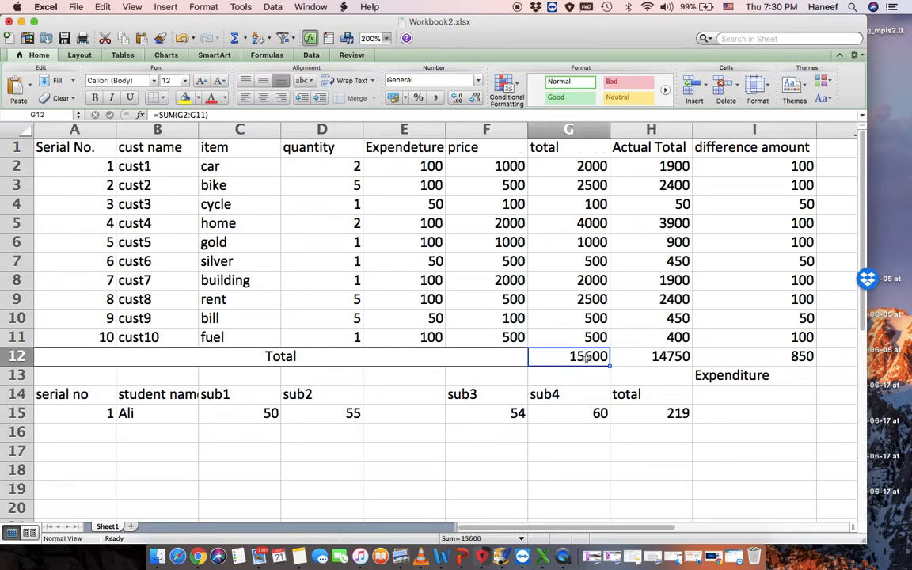
pyautogui.click(585, 167)
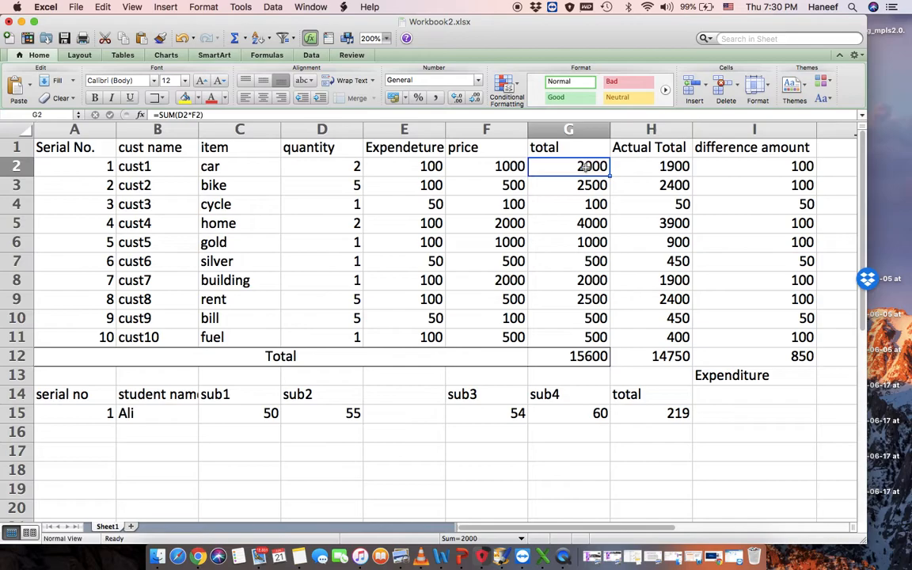
pyautogui.click(595, 357)
pyautogui.click(661, 315)
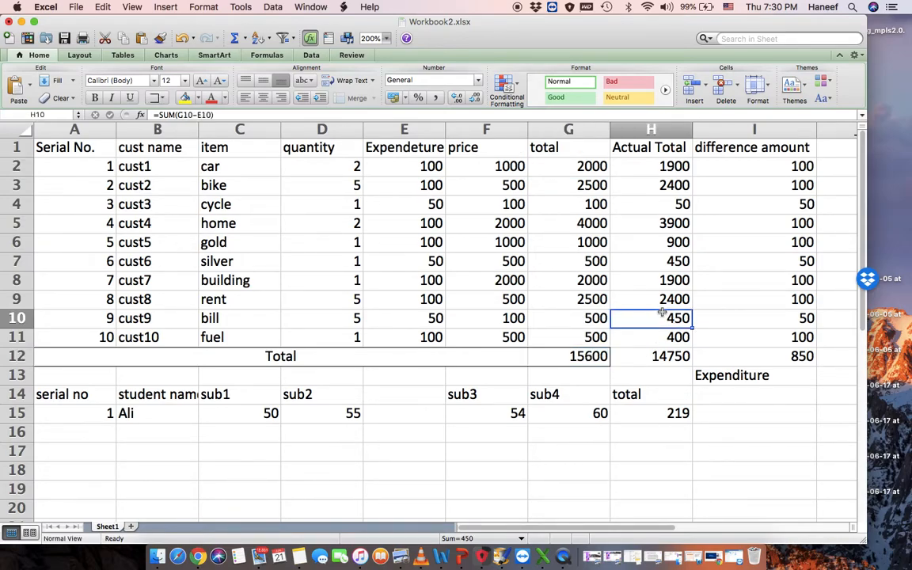
pyautogui.click(622, 165)
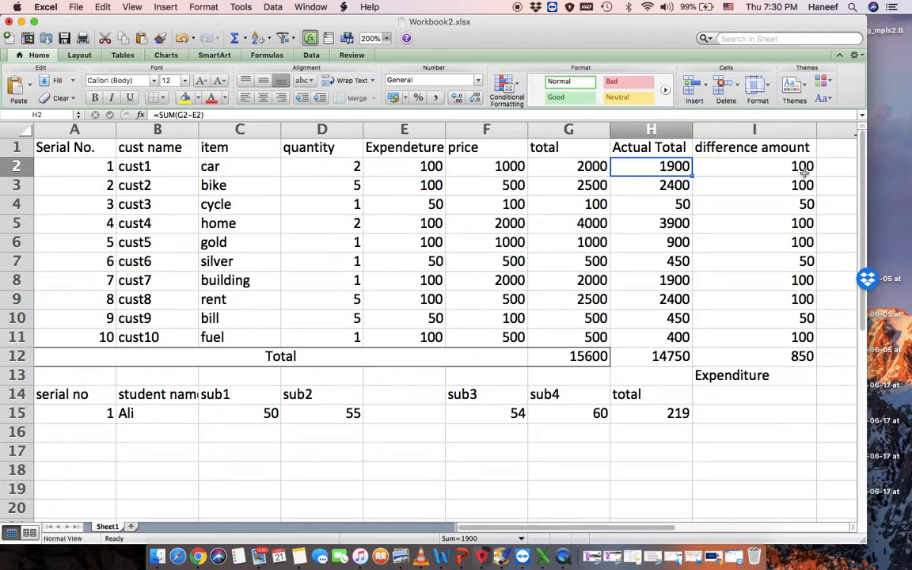
pyautogui.click(724, 162)
pyautogui.click(663, 416)
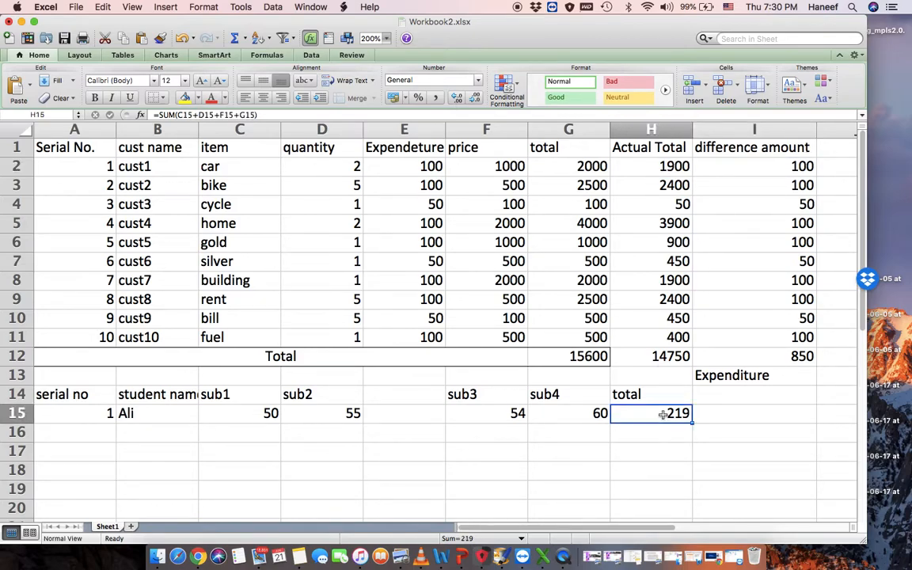